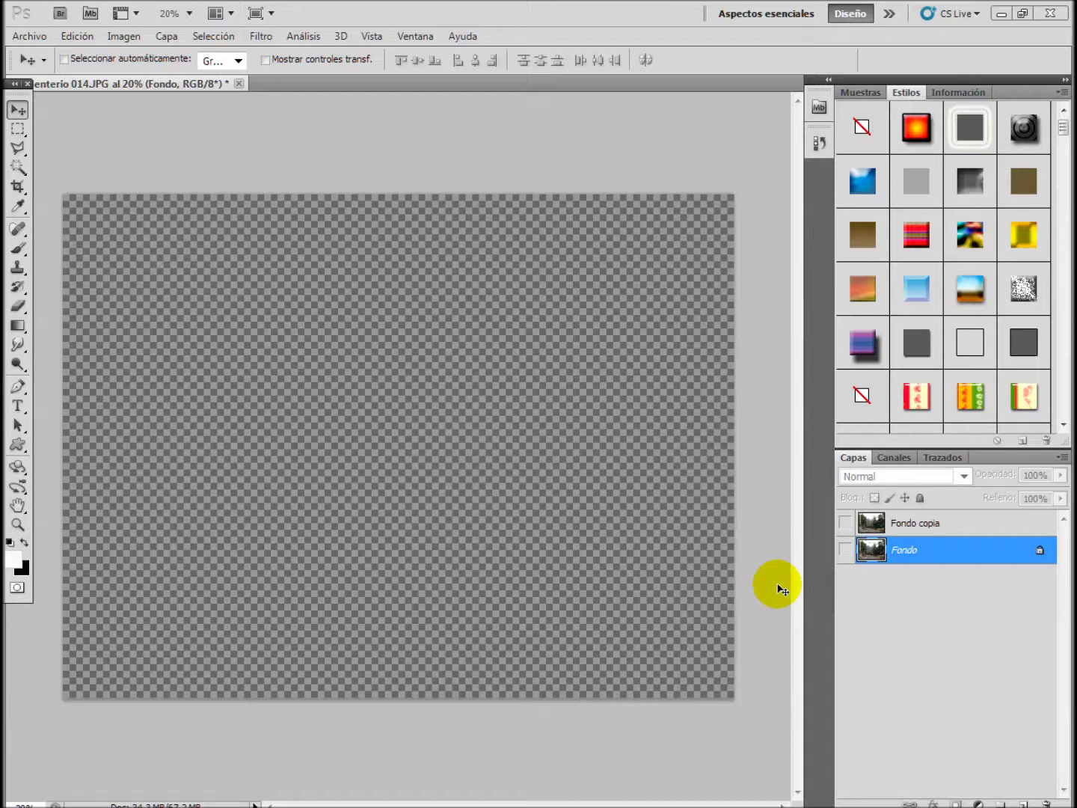
- Turn on visibility for the original Fondo layer to show the photo
left_click(842, 551)
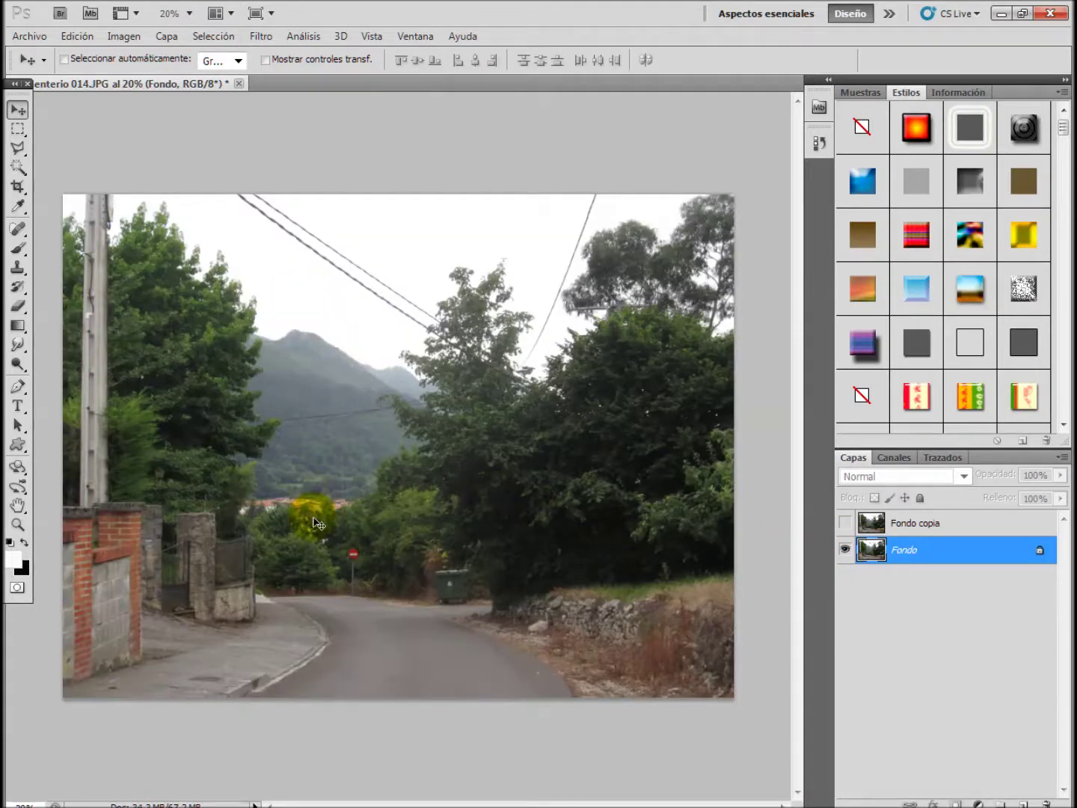
- Compare versions: hide Fondo, show retouched Fondo copia, then hide the copy again
scroll(355, 526, "up", 1)
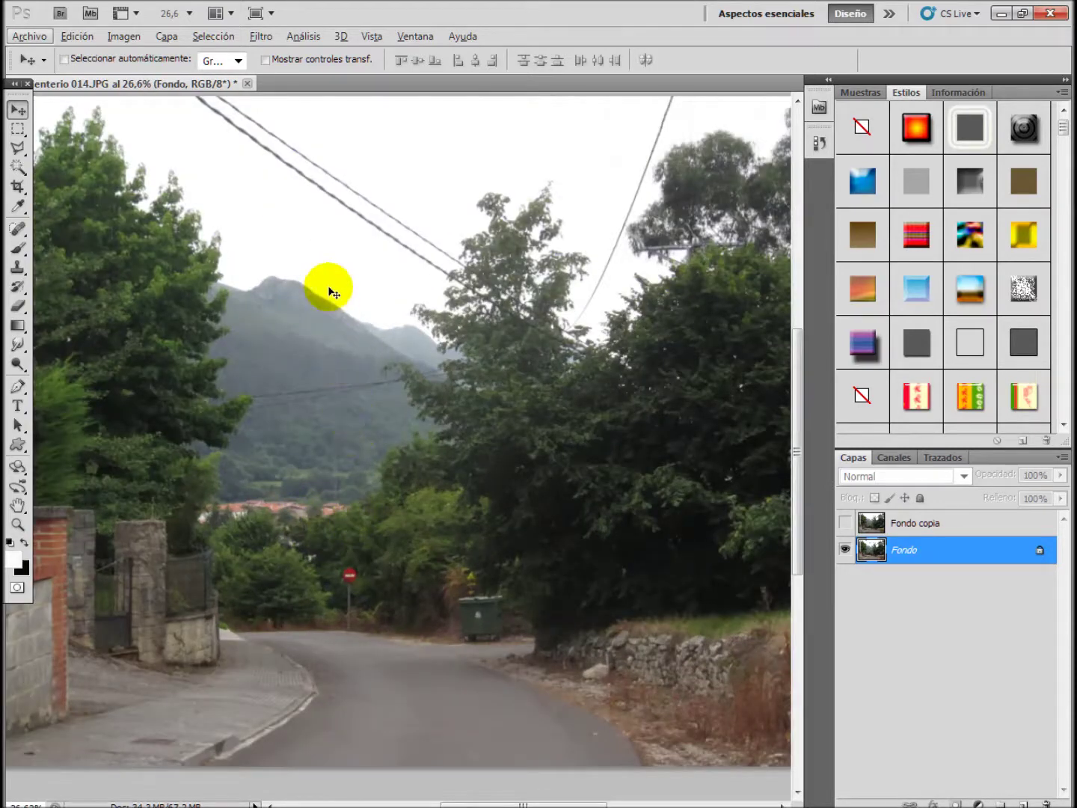
key("alt")
scroll(597, 562, "down", 1)
scroll(596, 560, "down", 1)
scroll(597, 559, "down", 1)
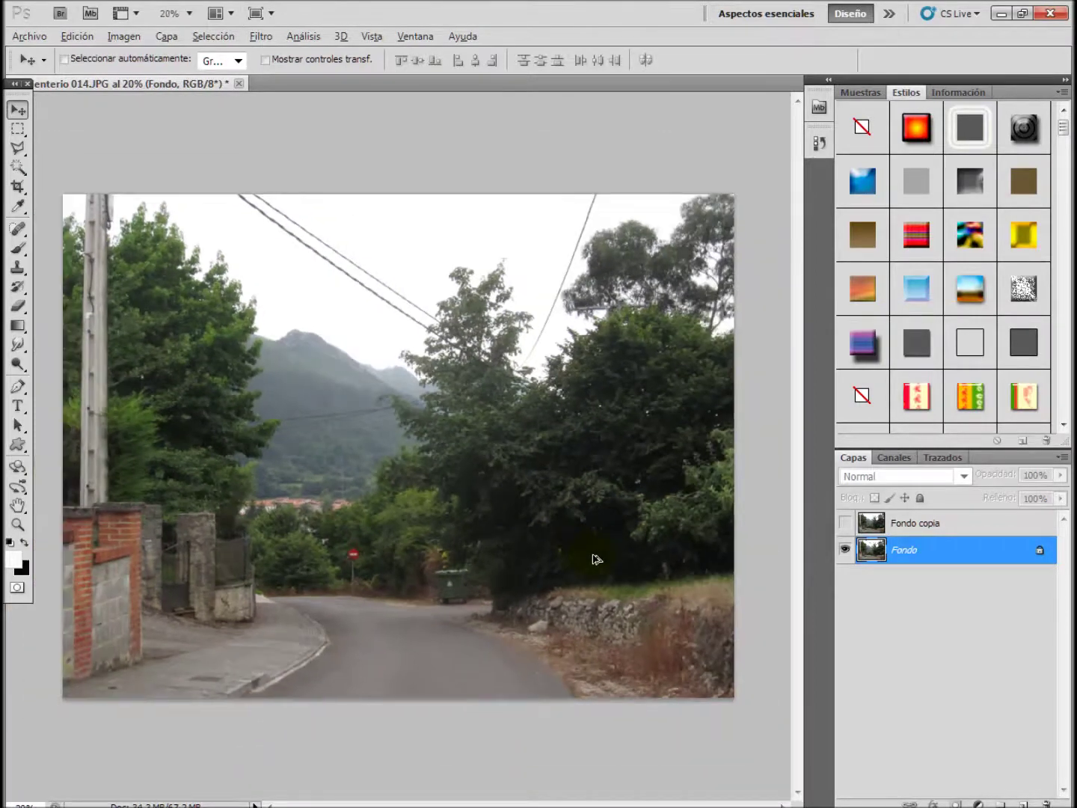
left_click(844, 551)
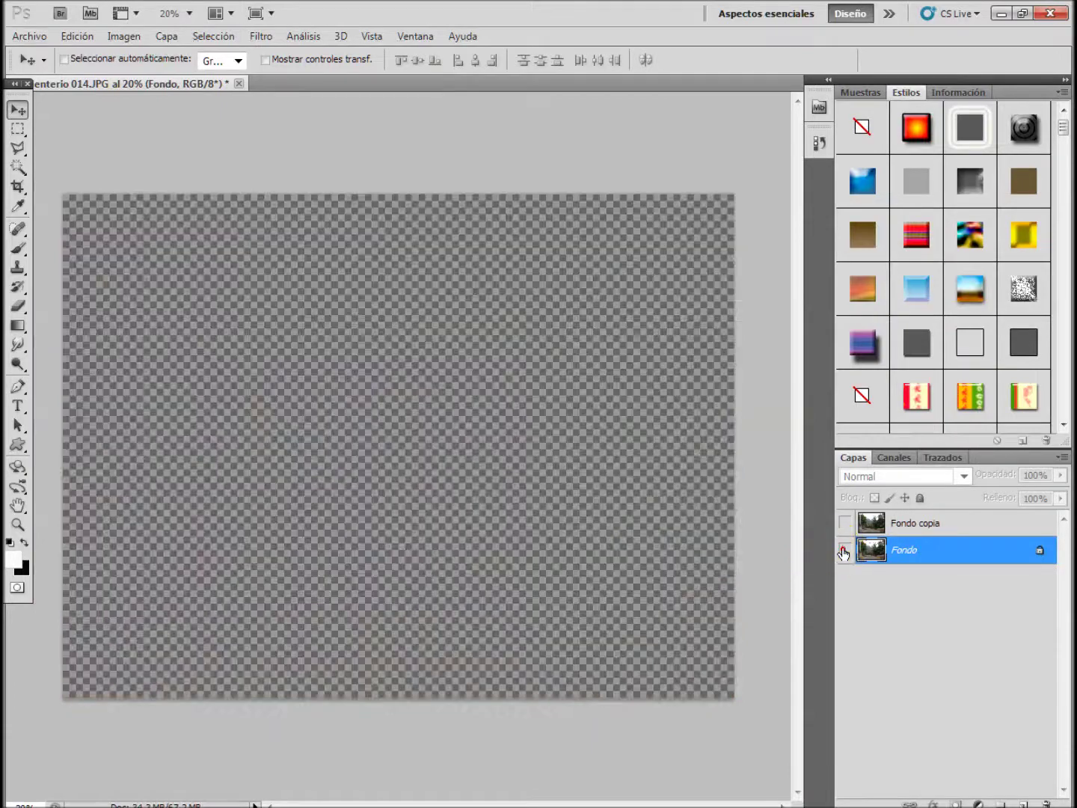
left_click(844, 522)
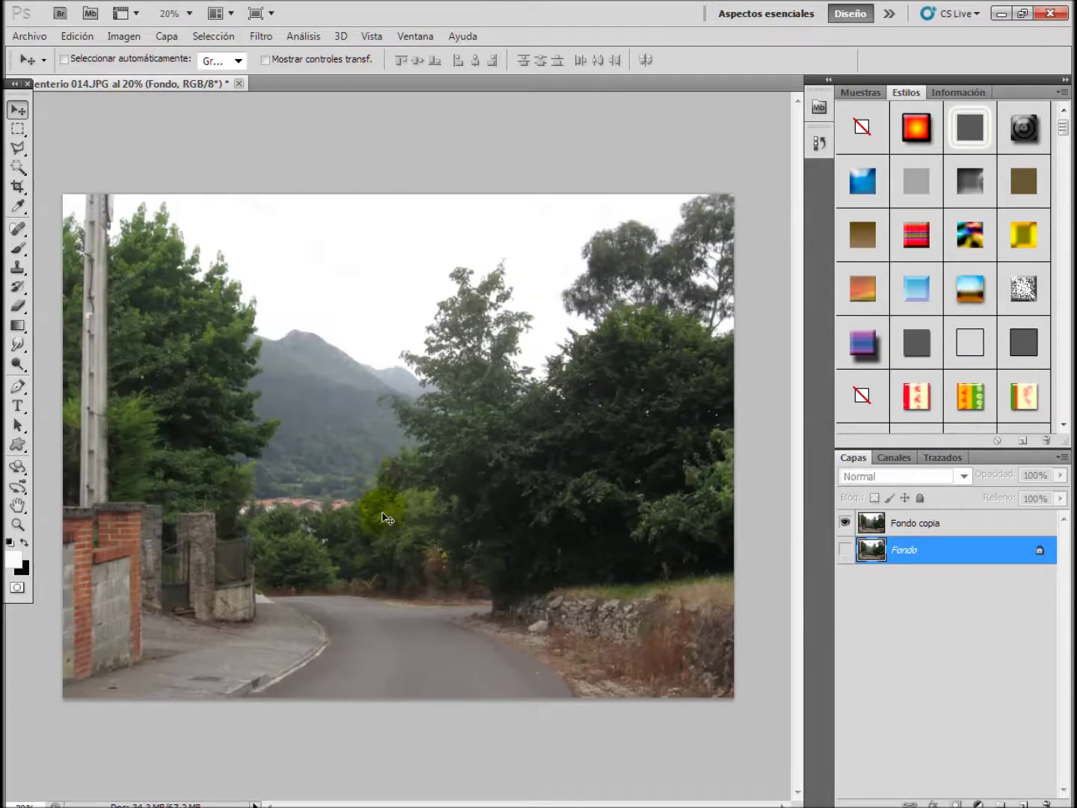
scroll(385, 505, "up", 2)
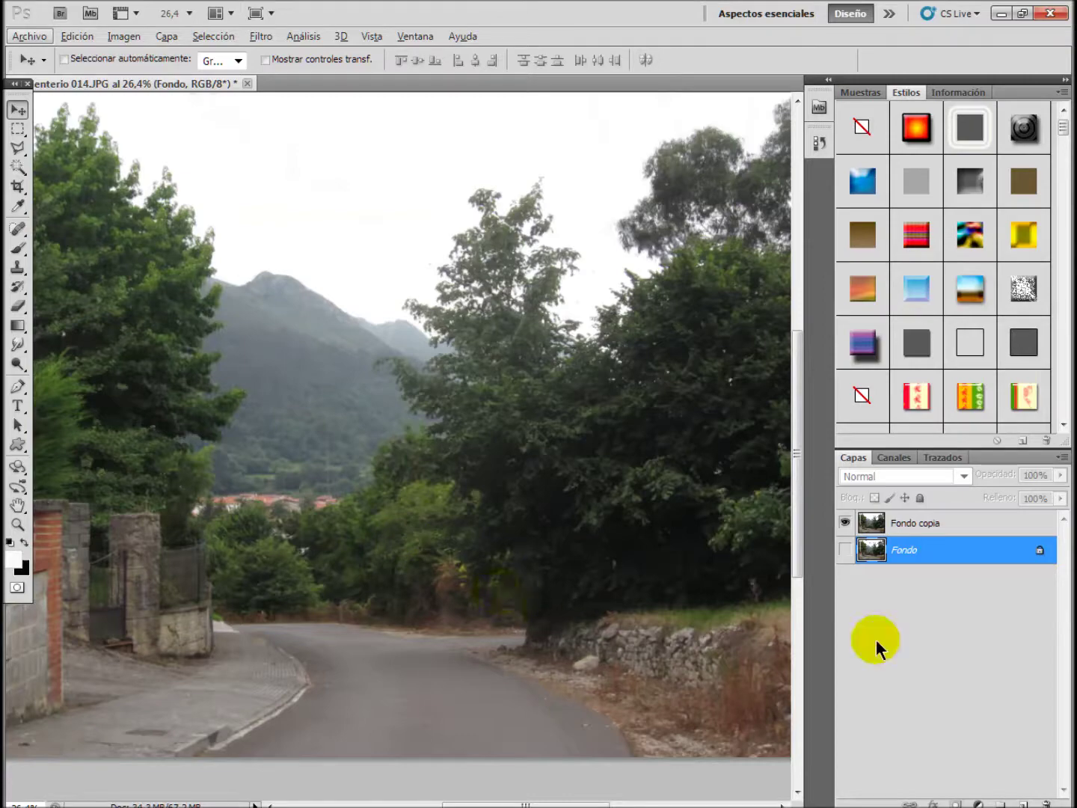
left_click(845, 523)
- Show the original Fondo layer and select the Spot Healing Brush
left_click(844, 551)
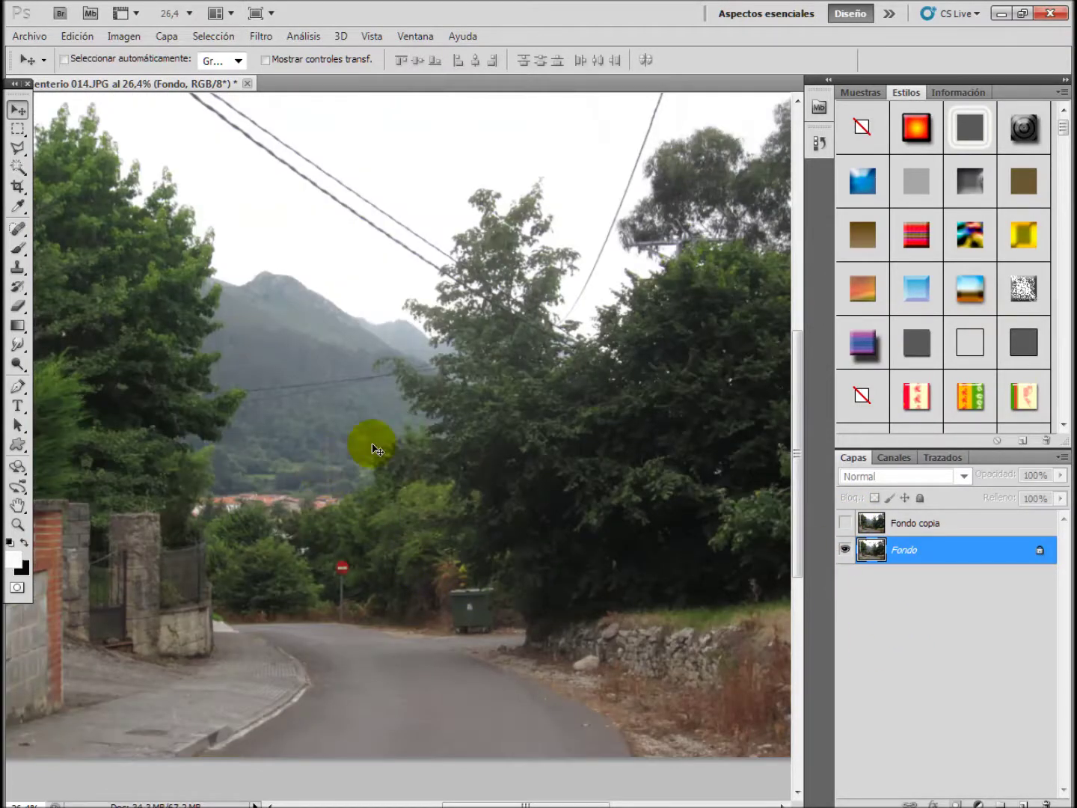
left_click(18, 229)
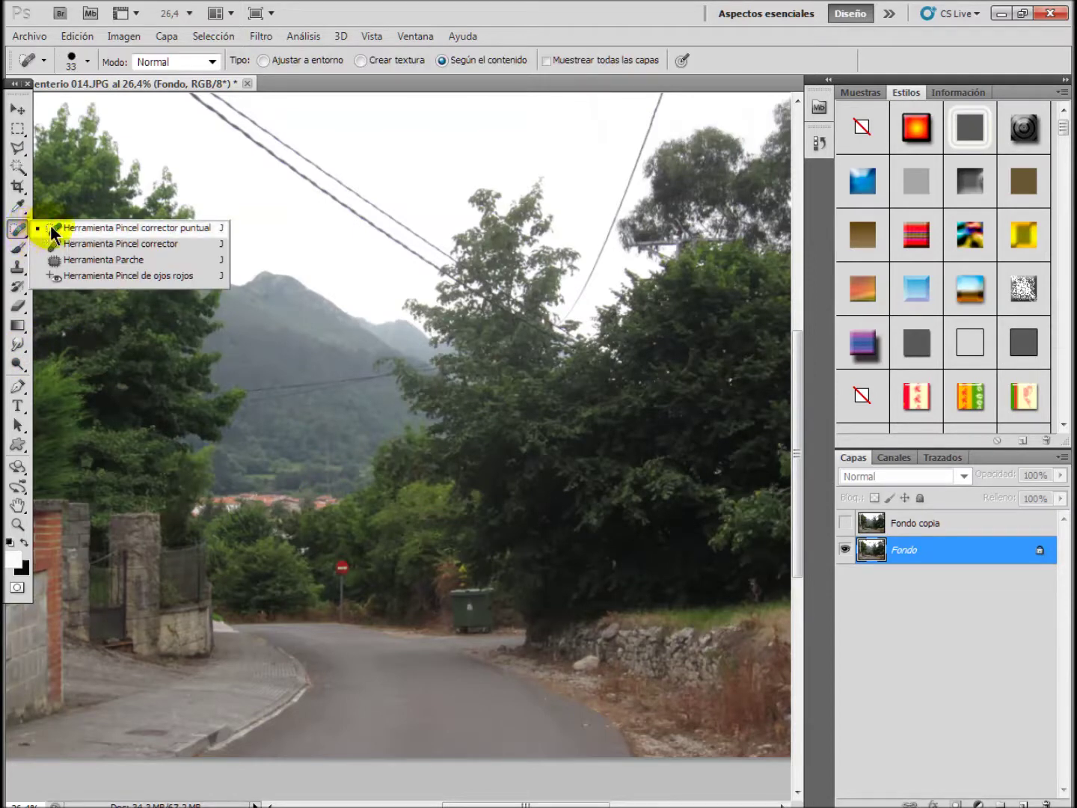
left_click(151, 228)
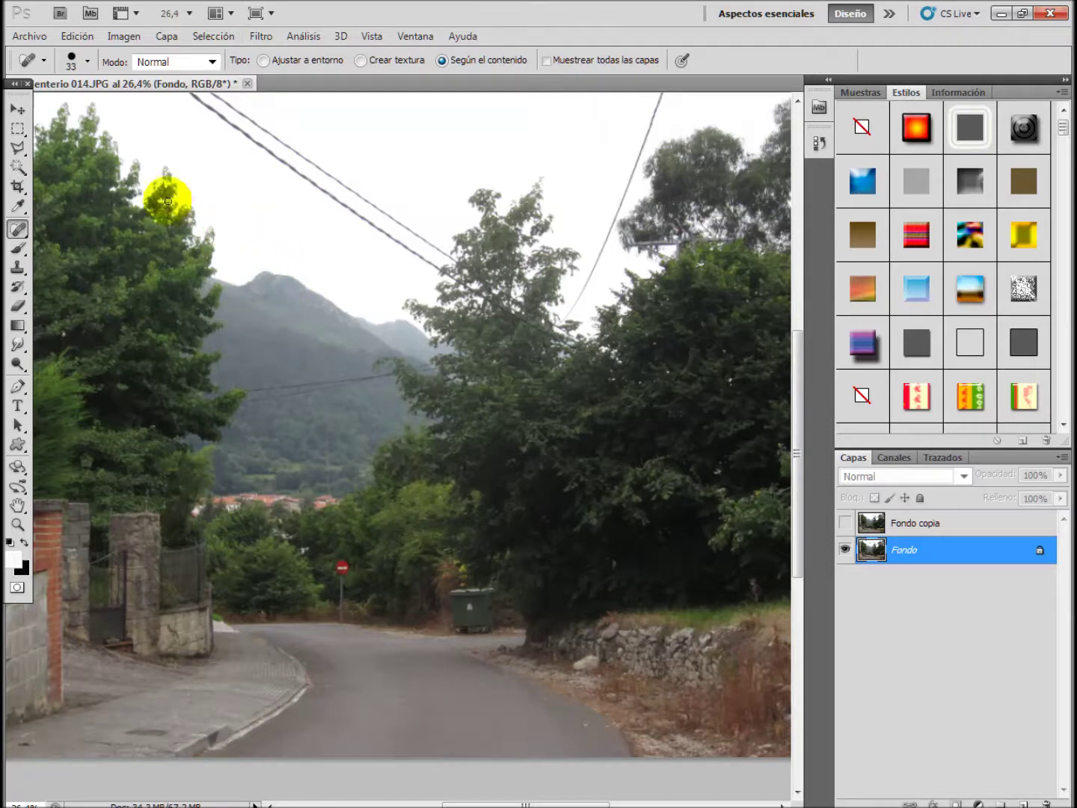
- Set the Spot Healing Brush size to 37 px
left_click(89, 64)
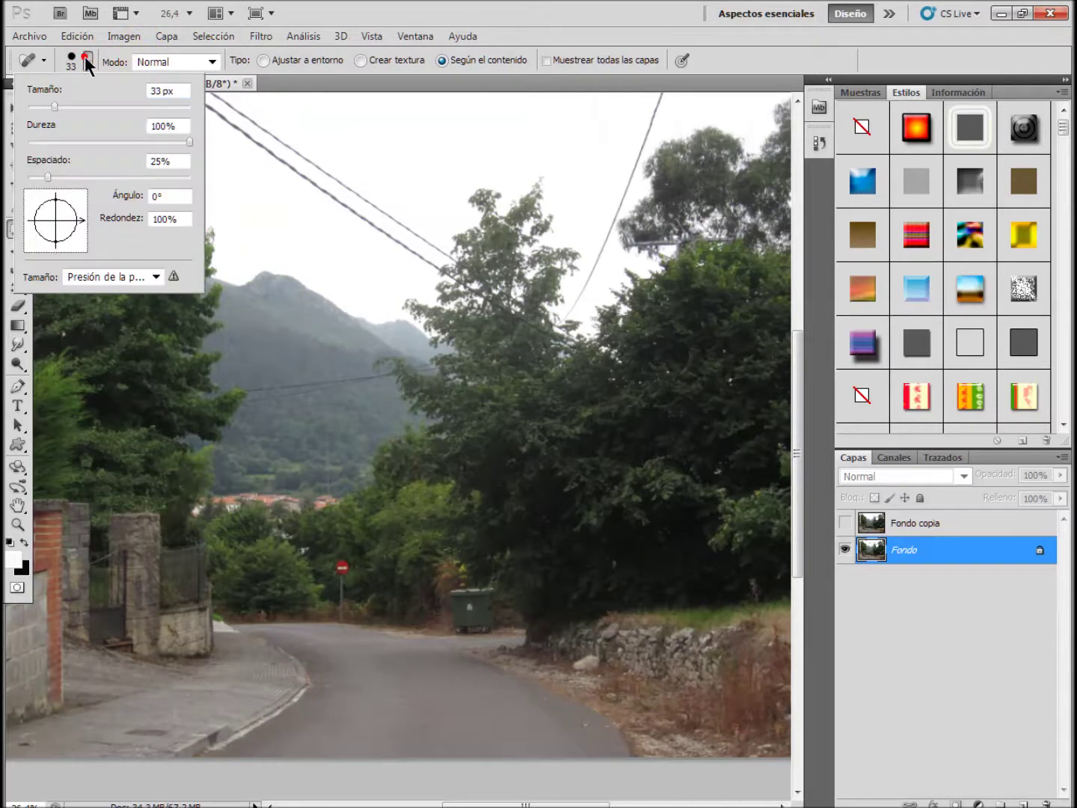
left_click_drag(53, 107, 58, 106)
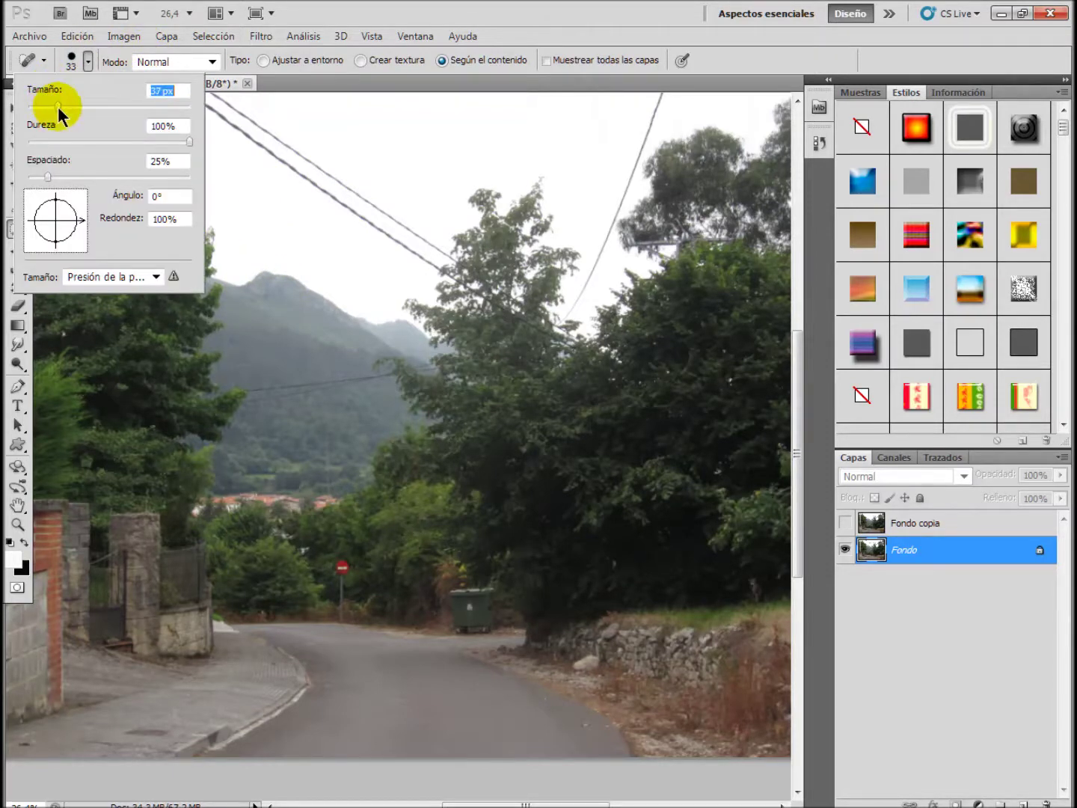
left_click(496, 39)
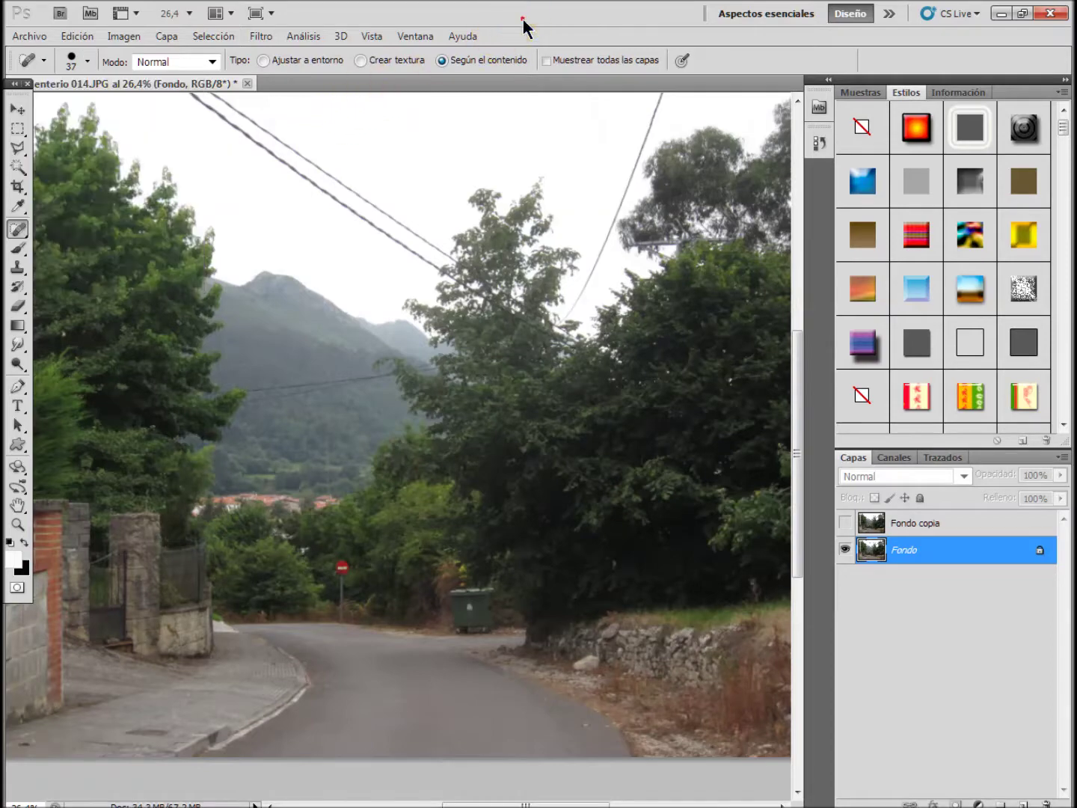
scroll(396, 444, "up", 1)
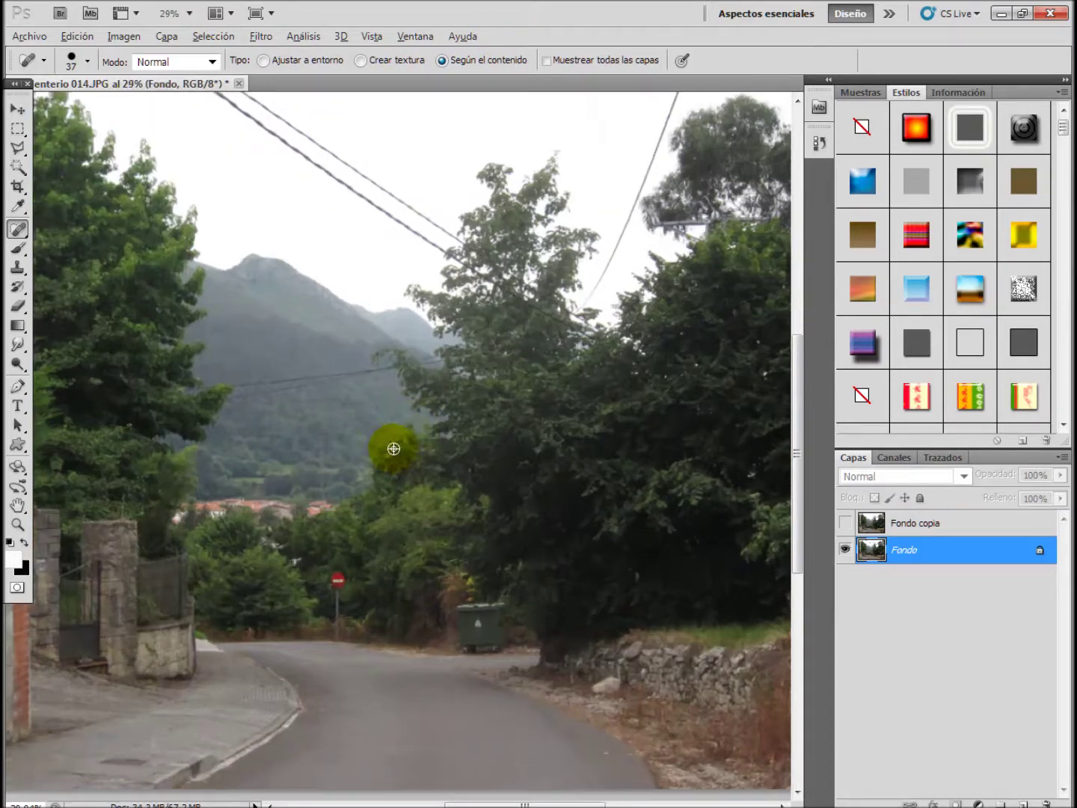
- Zoom in and heal the first stretches of mountain wire beside the left tree
scroll(393, 448, "up", 1)
scroll(393, 448, "up", 1)
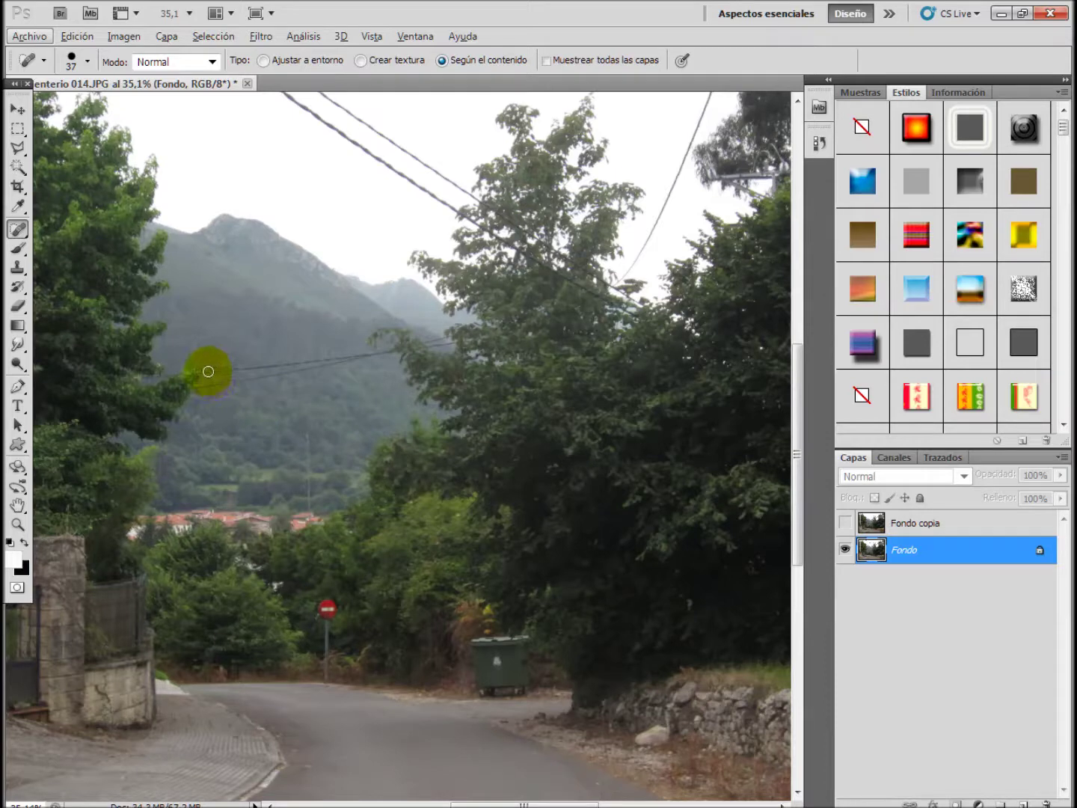
left_click_drag(211, 371, 237, 368)
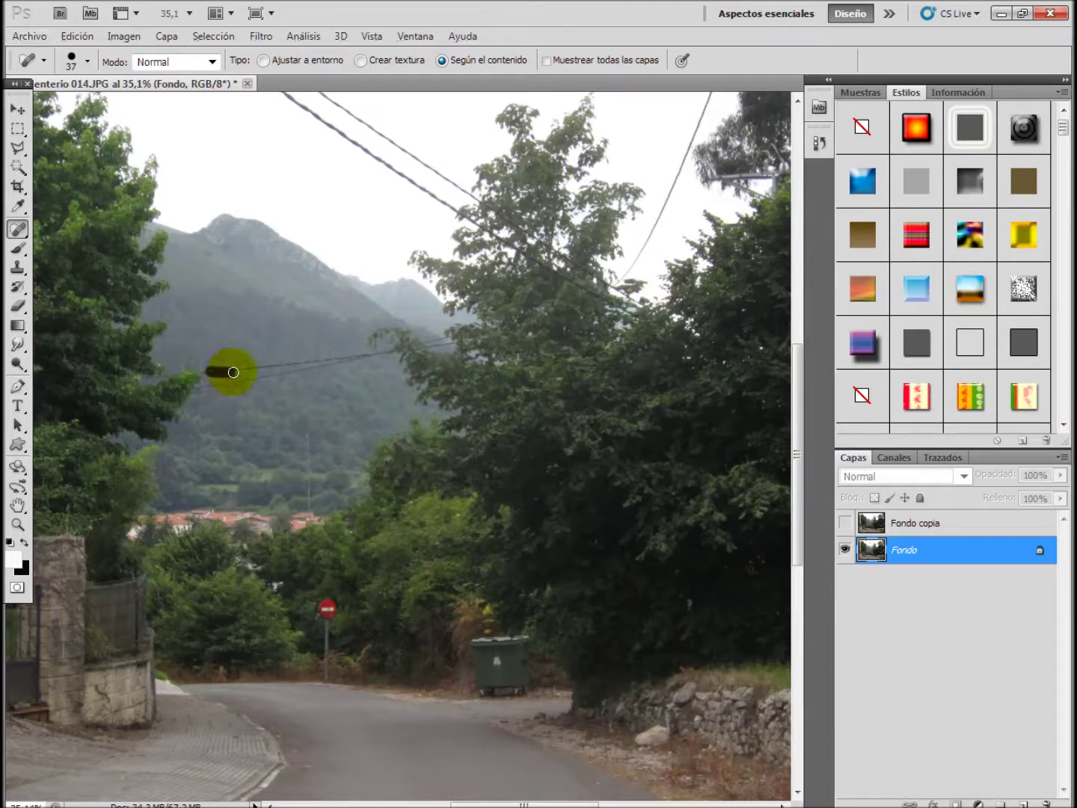
left_click_drag(238, 370, 279, 380)
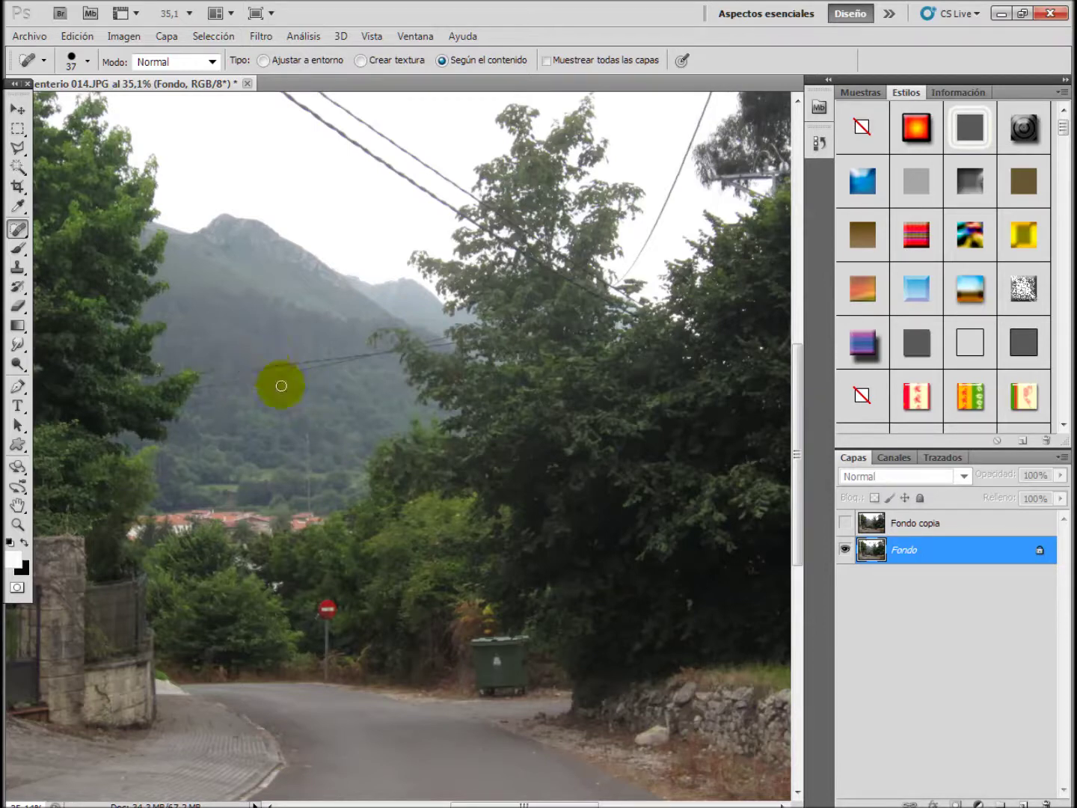
mouse_move(243, 382)
left_mouse_down()
mouse_move(271, 380)
mouse_move(216, 393)
mouse_move(197, 385)
left_mouse_up()
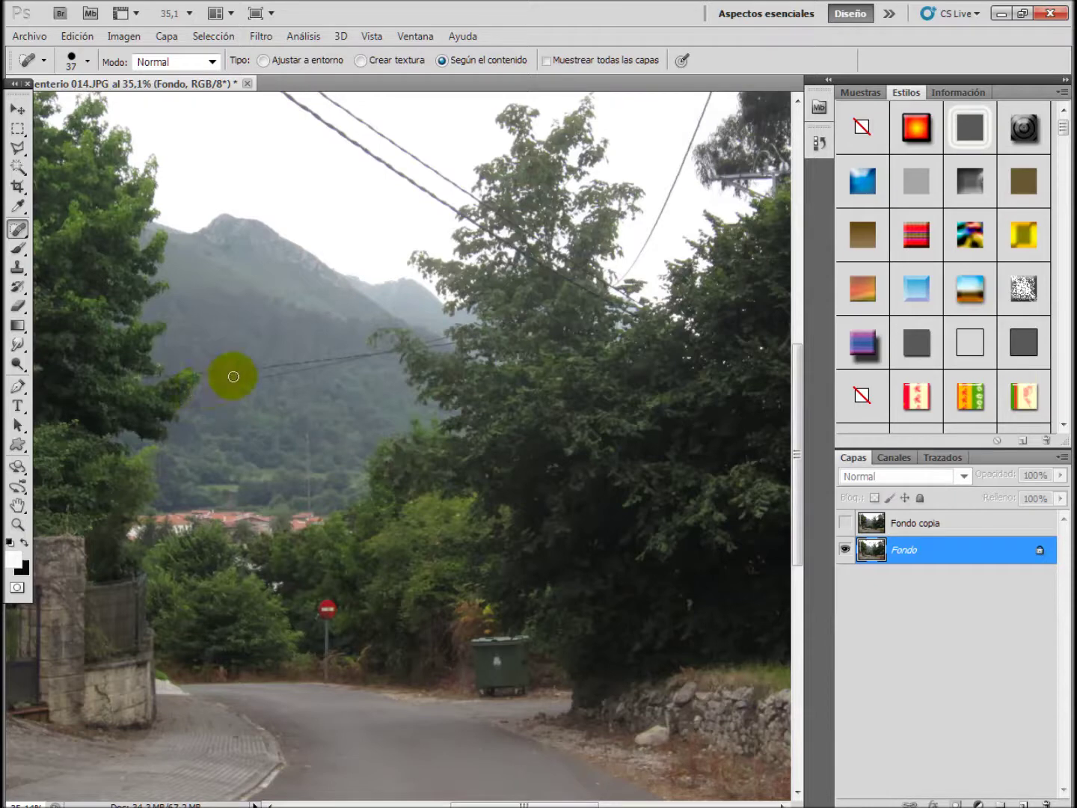
left_click_drag(273, 379, 252, 377)
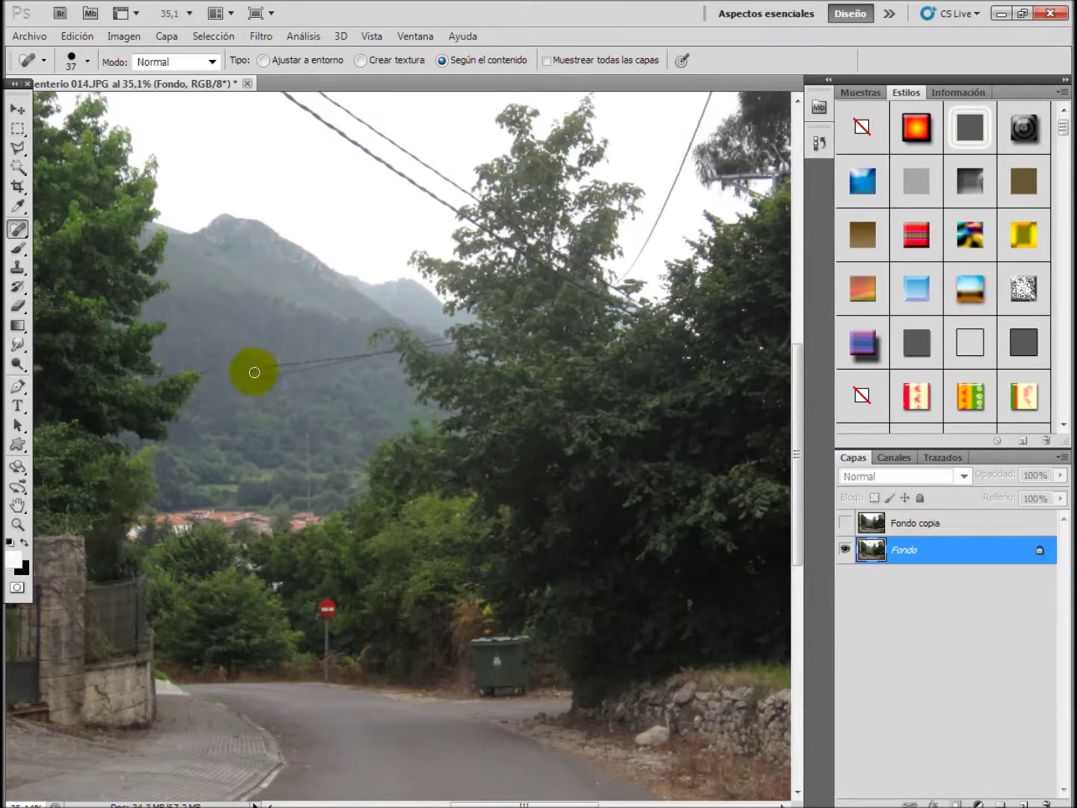
mouse_move(249, 370)
left_mouse_down()
mouse_move(334, 368)
mouse_move(351, 352)
mouse_move(379, 350)
left_mouse_up()
- Dab out the remaining wire bits near the central tree and left tree edge
left_click(335, 360)
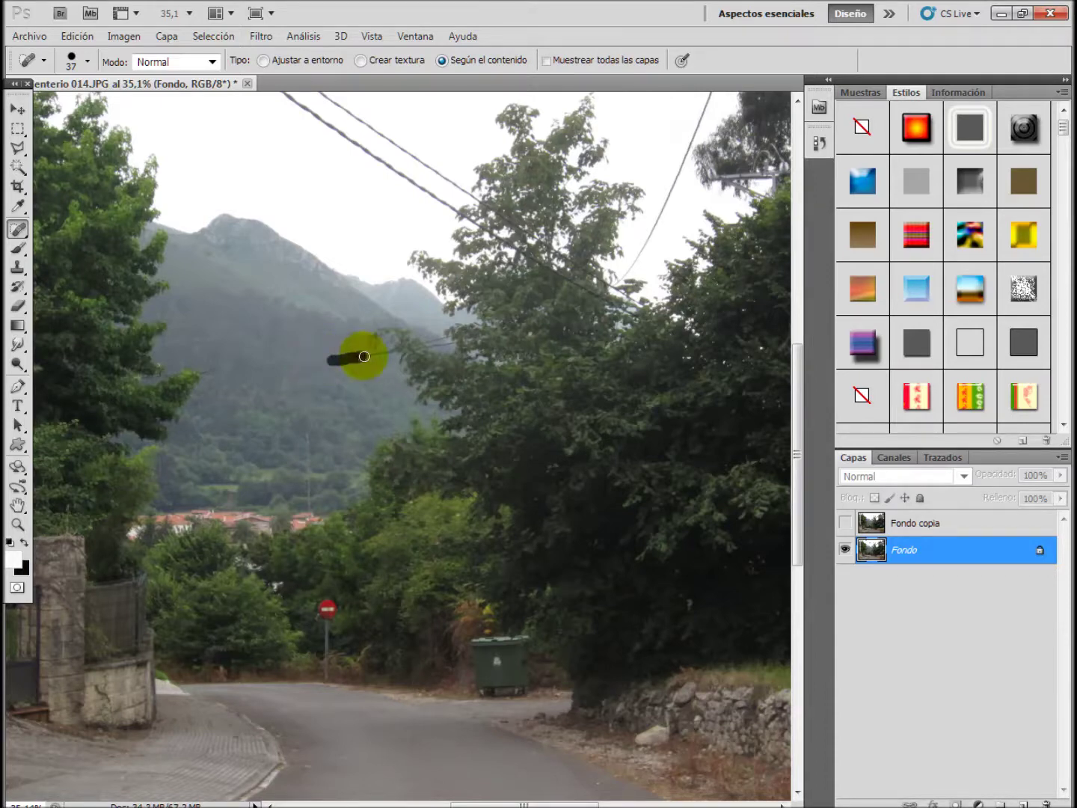
left_click(326, 360)
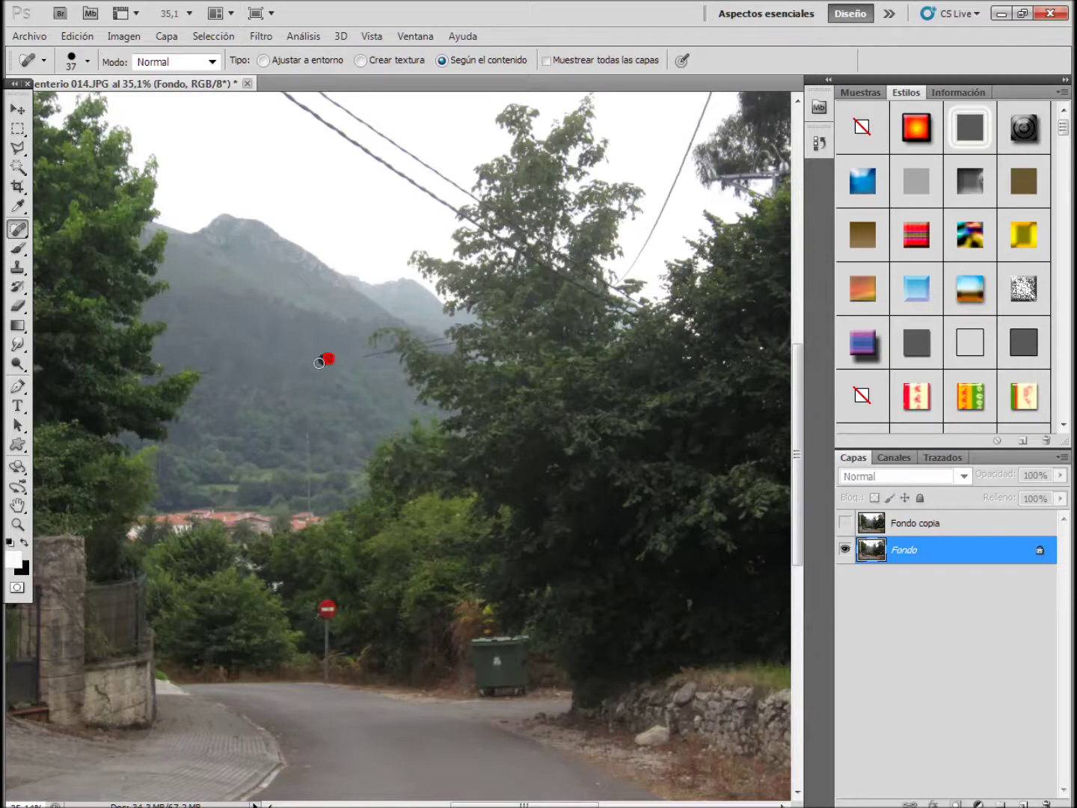
left_click_drag(365, 356, 379, 359)
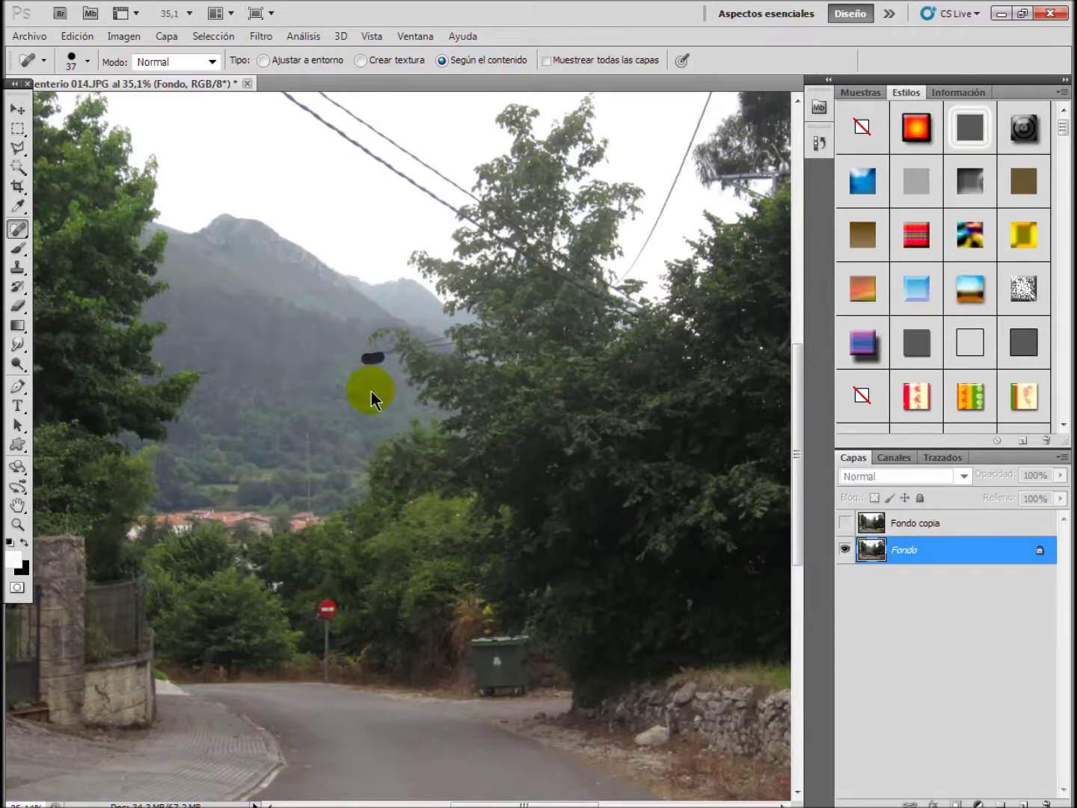
left_click(222, 371)
left_click_drag(168, 372, 148, 377)
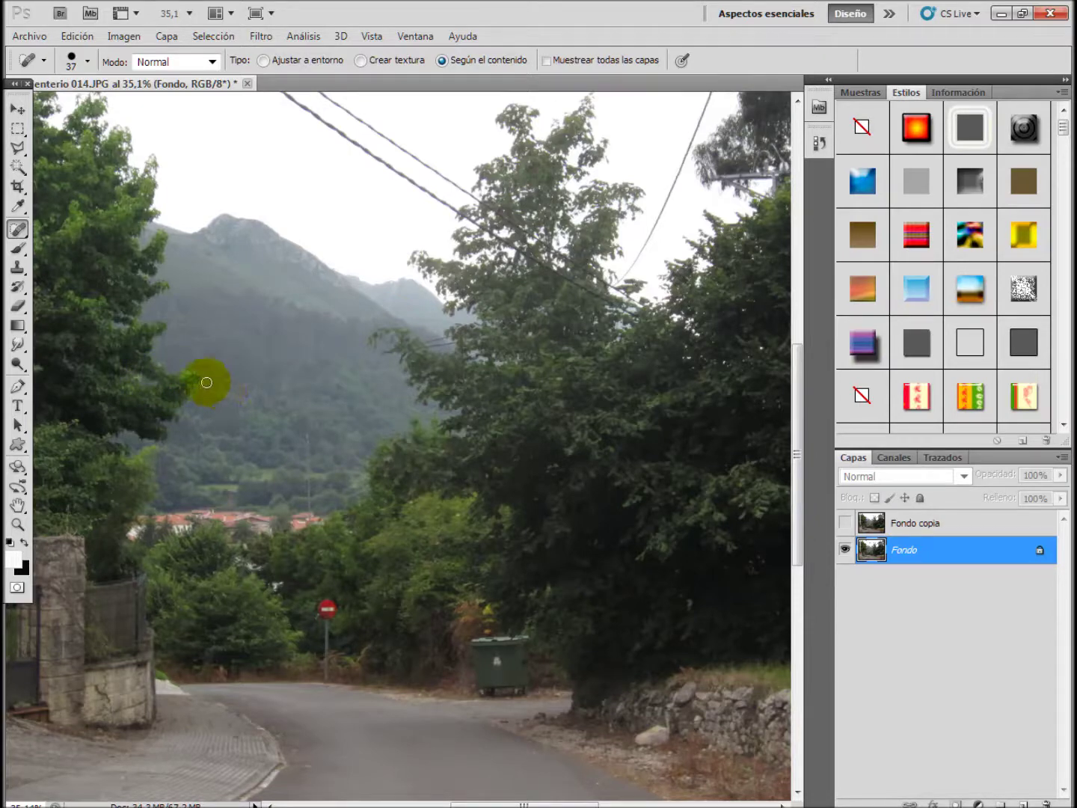
left_click(226, 386)
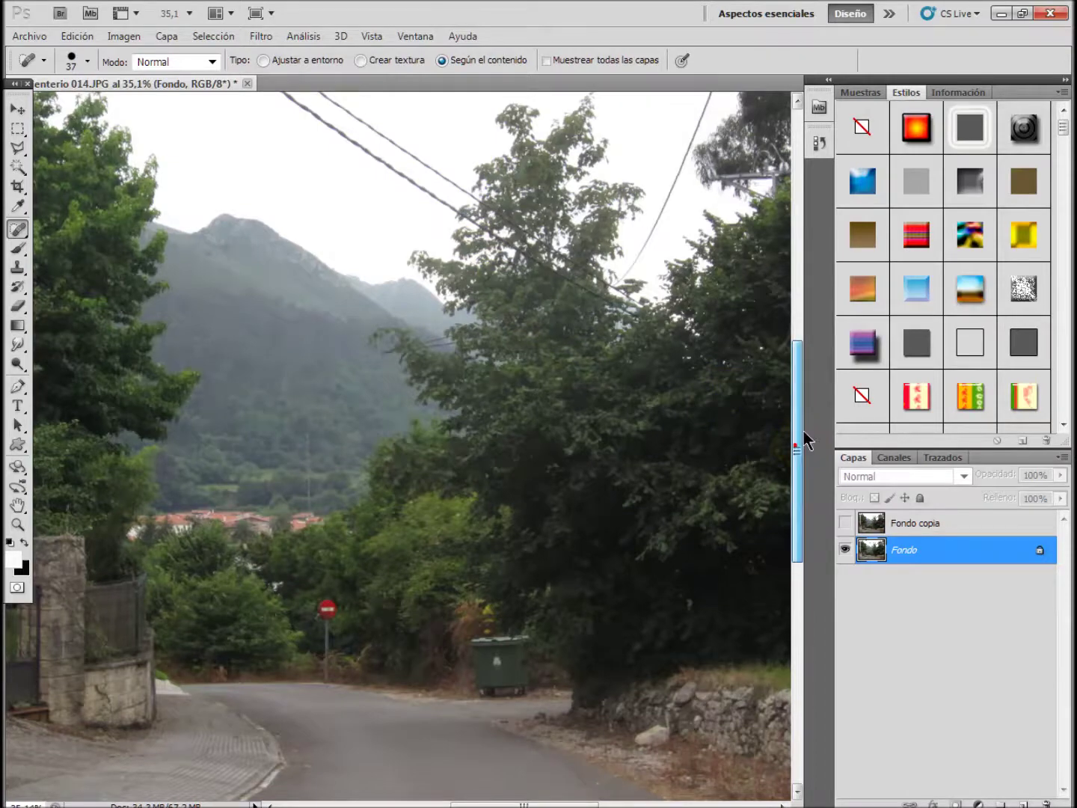
left_click_drag(798, 449, 828, 355)
- Heal the diagonal power lines across the upper sky, including both wire ends
mouse_move(301, 370)
left_mouse_down()
mouse_move(270, 354)
mouse_move(371, 422)
left_mouse_up()
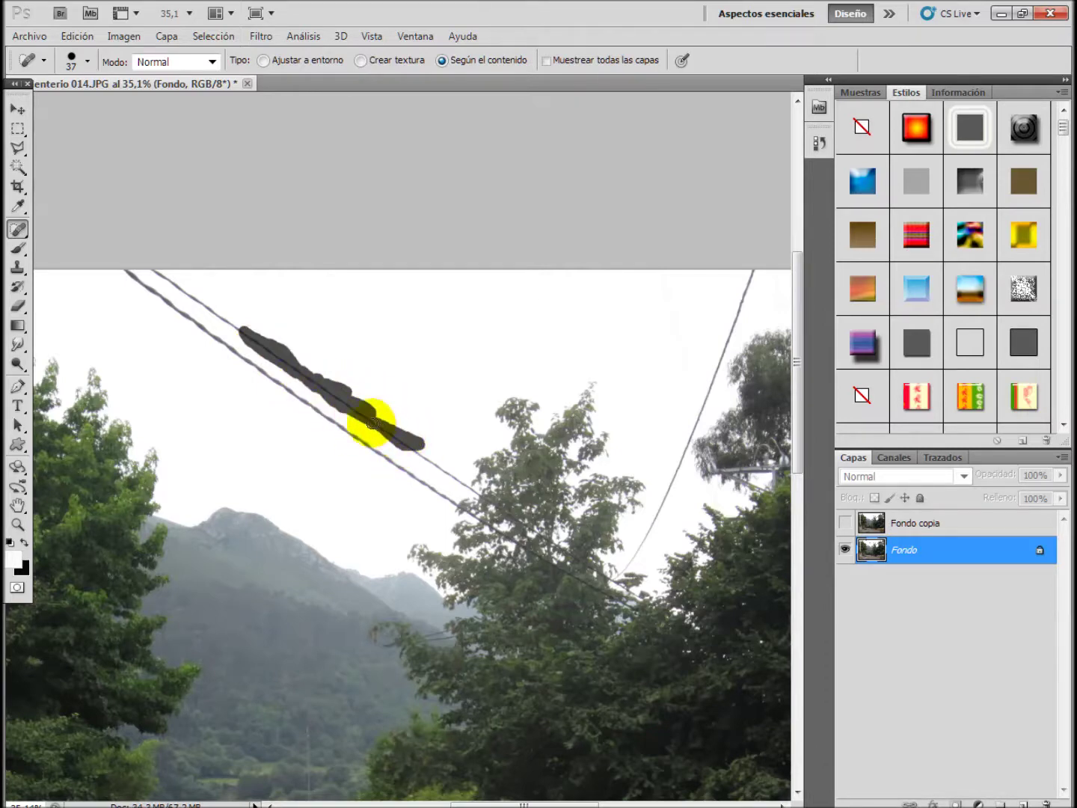
left_click_drag(371, 423, 429, 451)
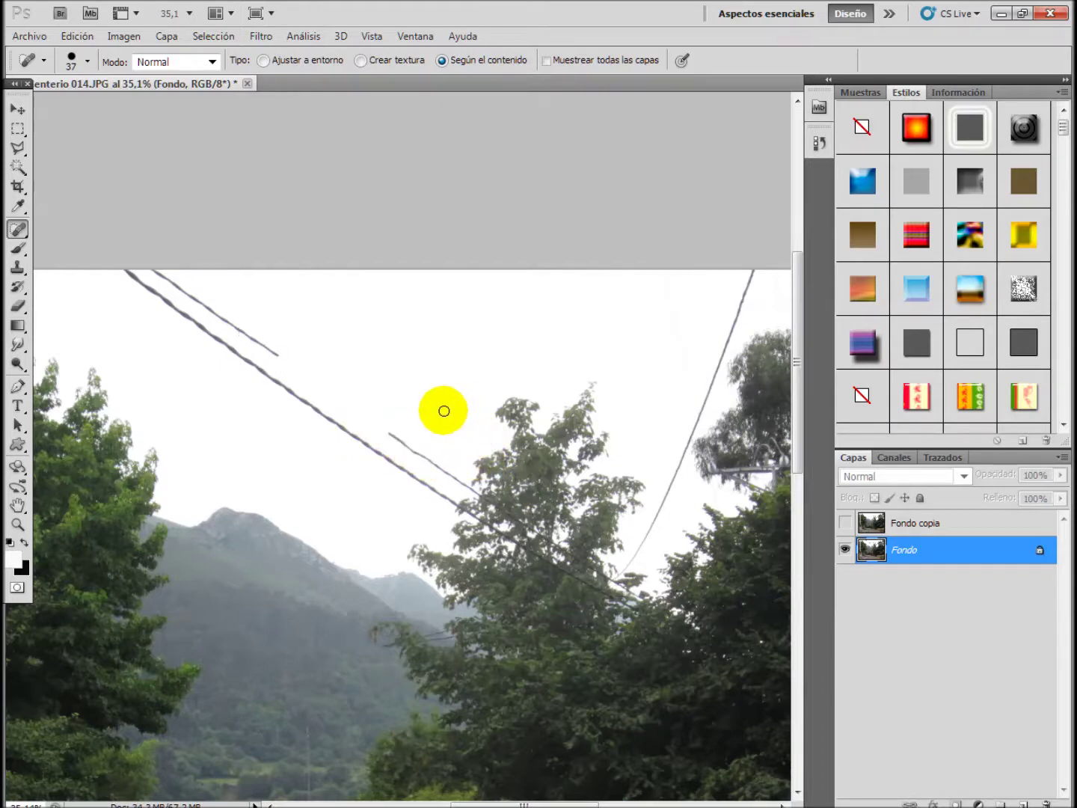
mouse_move(276, 355)
left_mouse_down()
mouse_move(290, 359)
mouse_move(249, 331)
mouse_move(284, 353)
left_mouse_up()
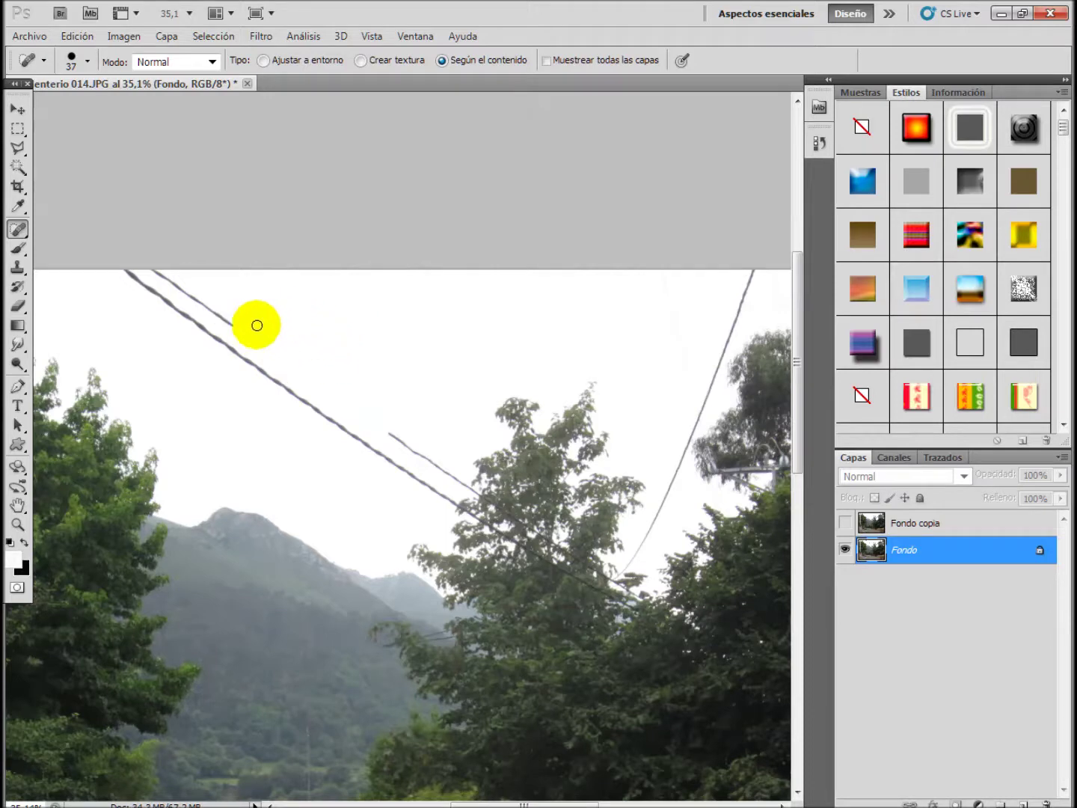
mouse_move(235, 326)
left_mouse_down()
mouse_move(182, 289)
mouse_move(225, 320)
left_mouse_up()
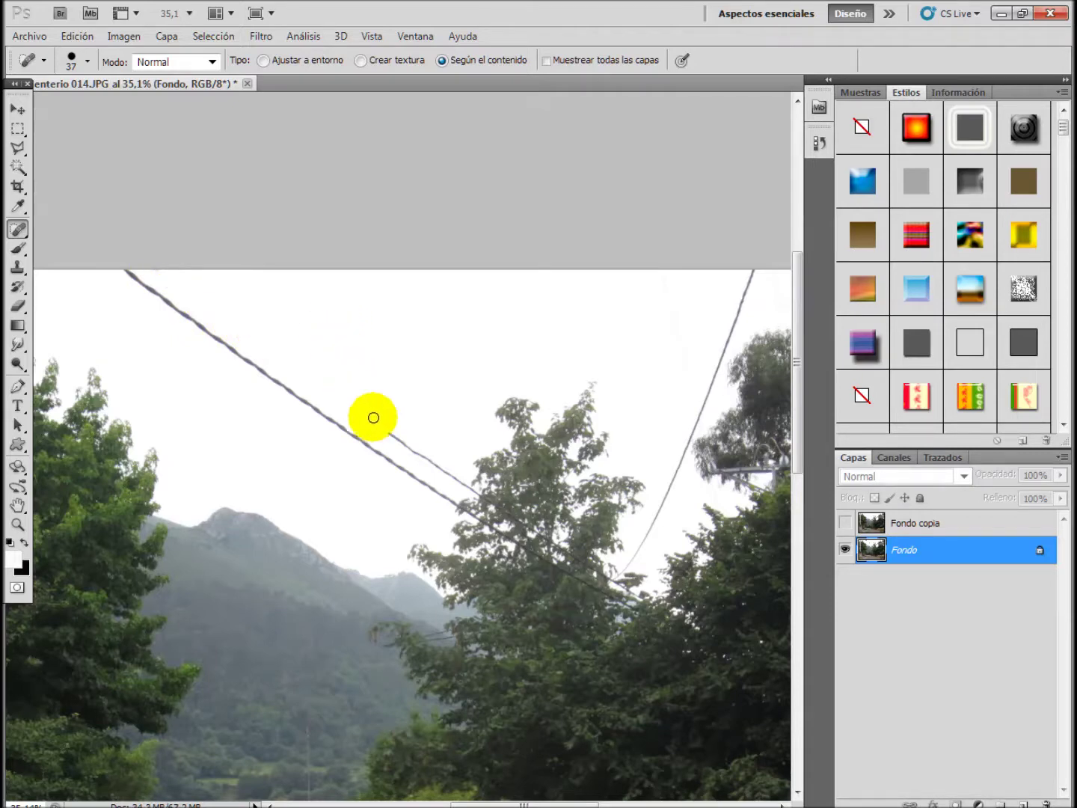
left_click_drag(391, 430, 445, 468)
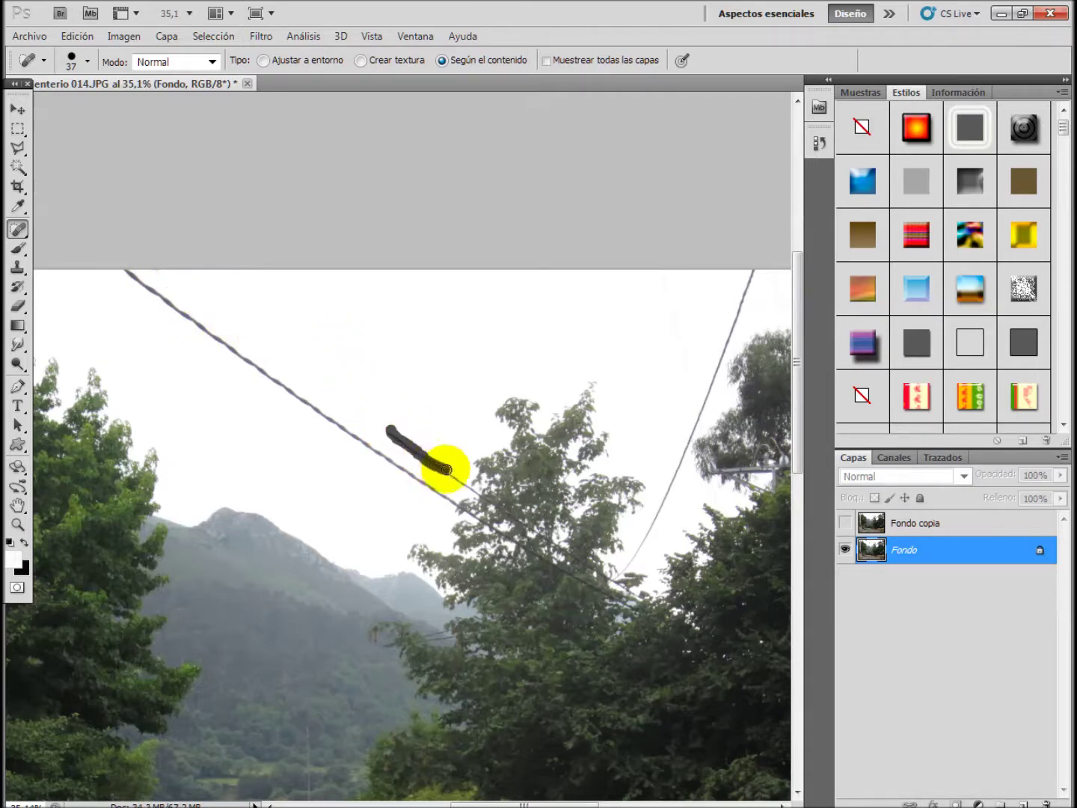
mouse_move(462, 483)
left_mouse_down()
mouse_move(436, 463)
mouse_move(397, 468)
mouse_move(305, 399)
mouse_move(337, 433)
mouse_move(282, 383)
mouse_move(295, 390)
mouse_move(252, 360)
mouse_move(279, 390)
mouse_move(222, 337)
mouse_move(204, 344)
mouse_move(178, 307)
mouse_move(197, 327)
mouse_move(127, 279)
mouse_move(193, 307)
mouse_move(158, 303)
mouse_move(127, 276)
left_mouse_up()
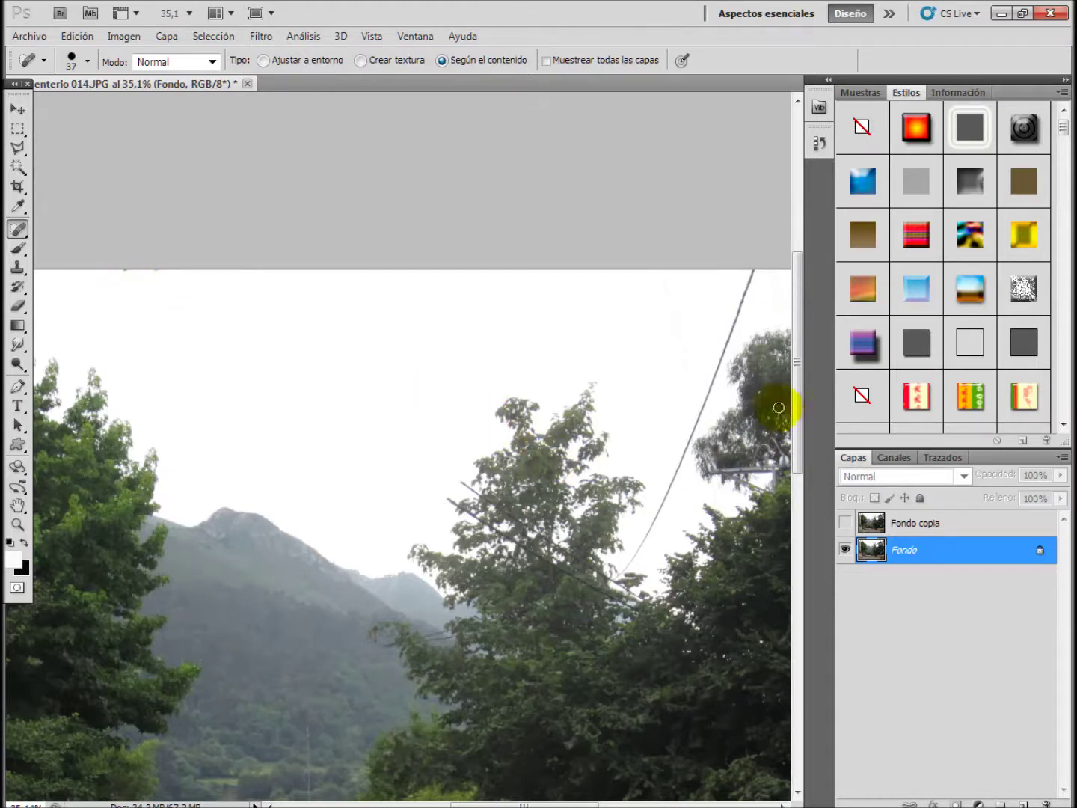
left_click_drag(524, 803, 564, 804)
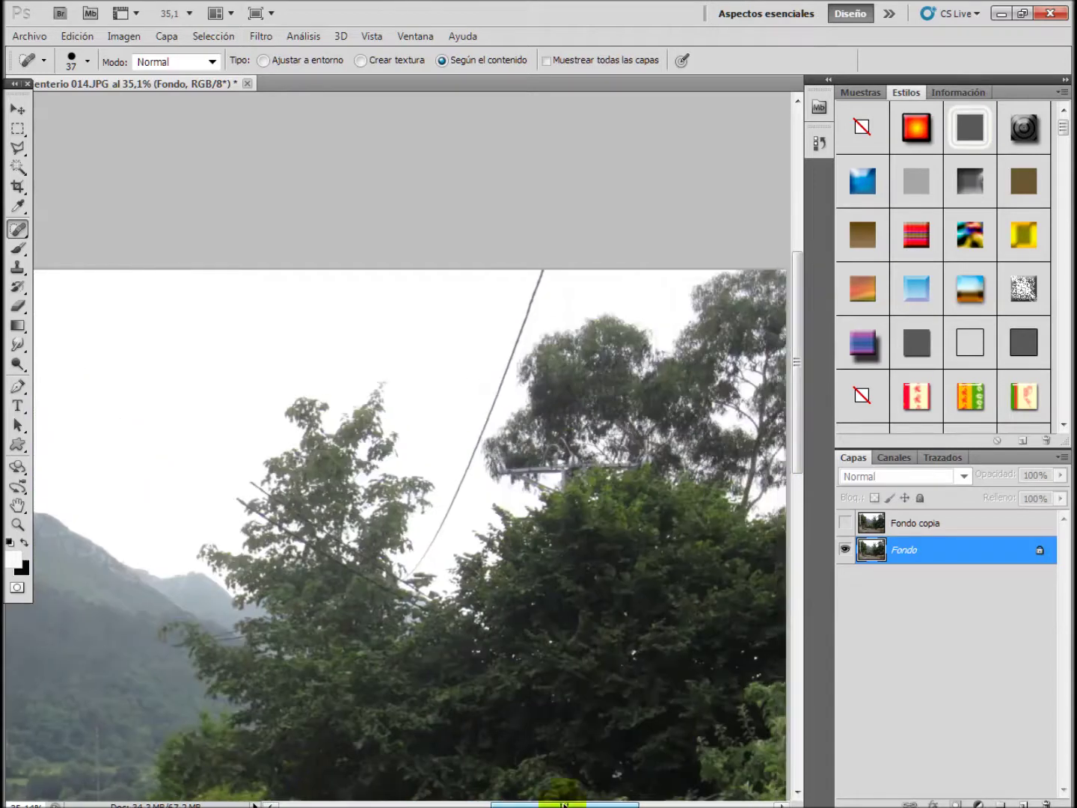
- Heal the long diagonal wire descending from the top right through the sky
left_click(540, 276)
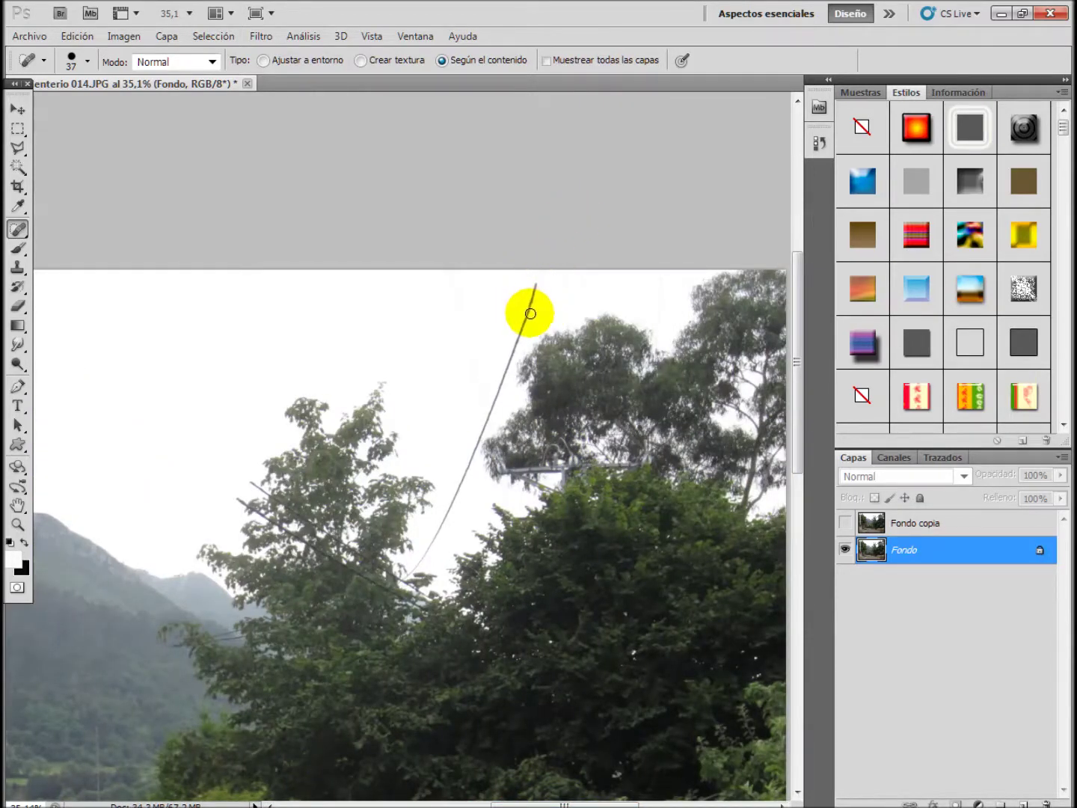
left_click_drag(537, 279, 522, 327)
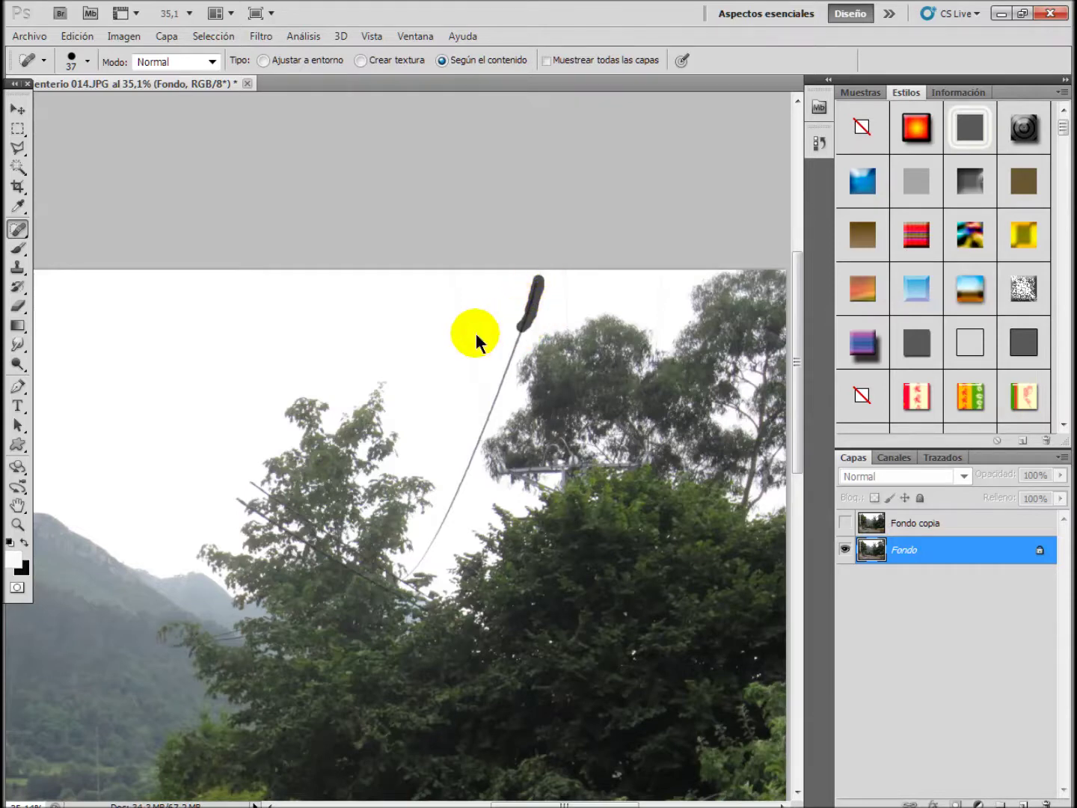
left_click_drag(521, 318, 513, 343)
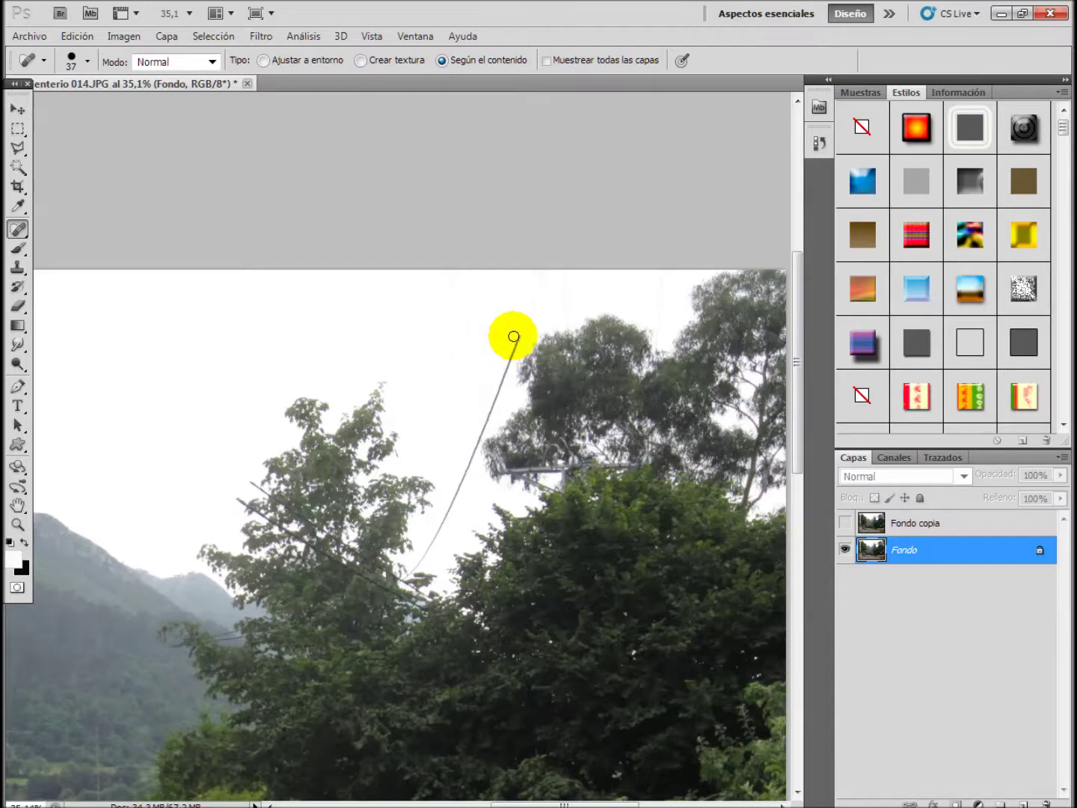
left_click_drag(518, 334, 508, 369)
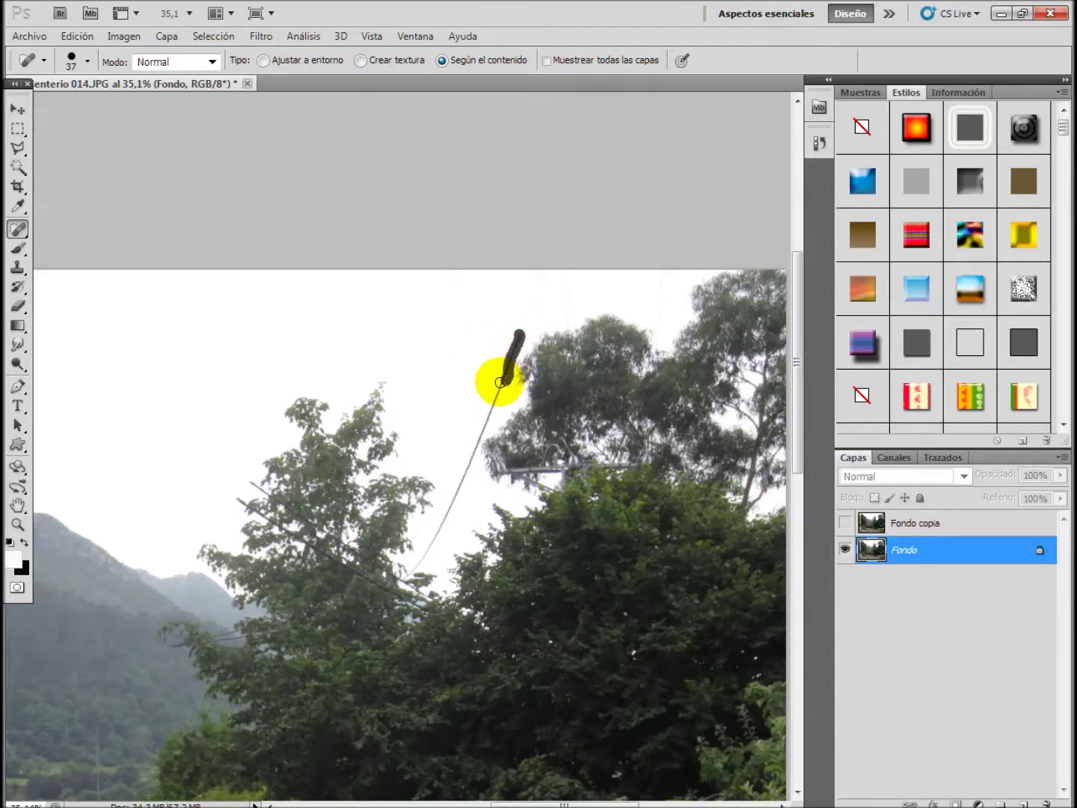
left_click_drag(507, 370, 495, 396)
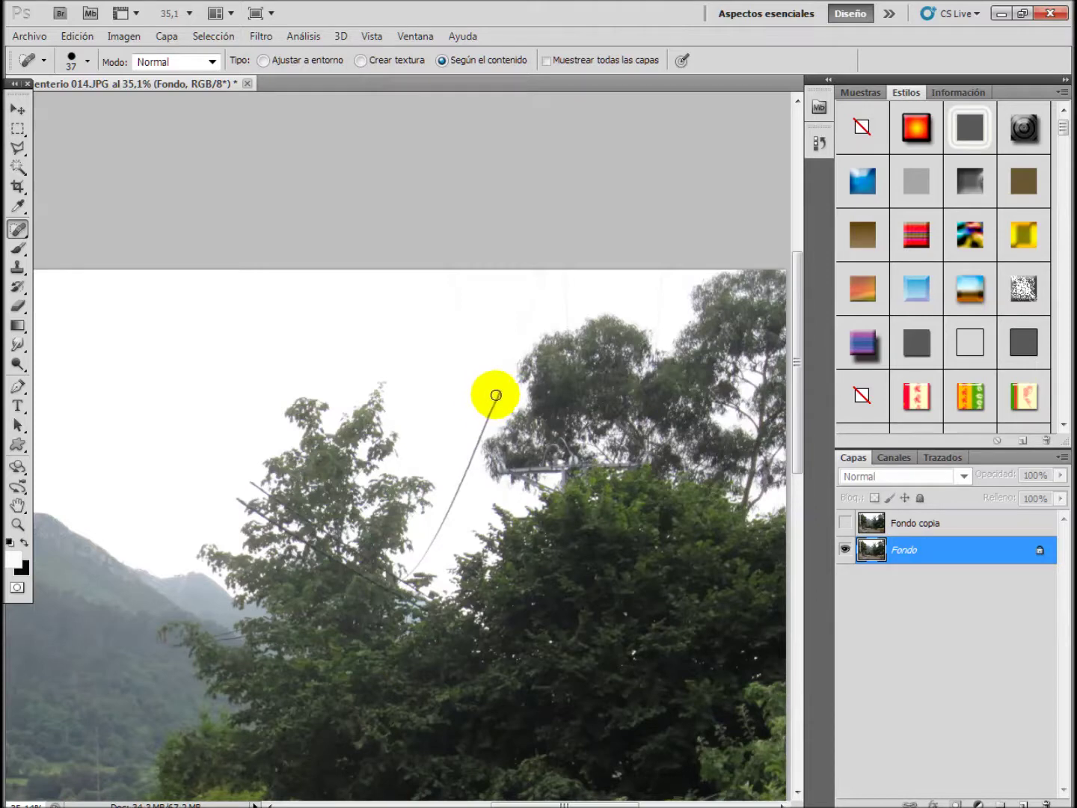
mouse_move(496, 391)
left_mouse_down()
mouse_move(477, 441)
mouse_move(479, 408)
mouse_move(483, 428)
mouse_move(431, 550)
left_mouse_up()
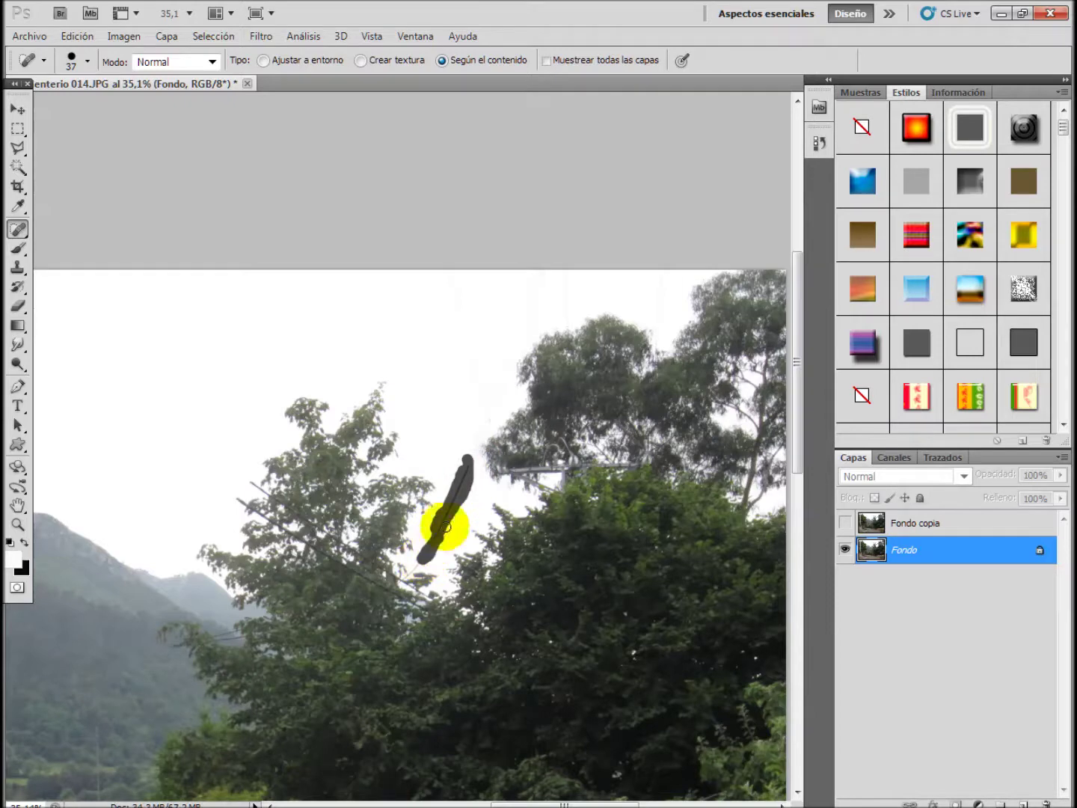
left_click_drag(431, 550, 457, 475)
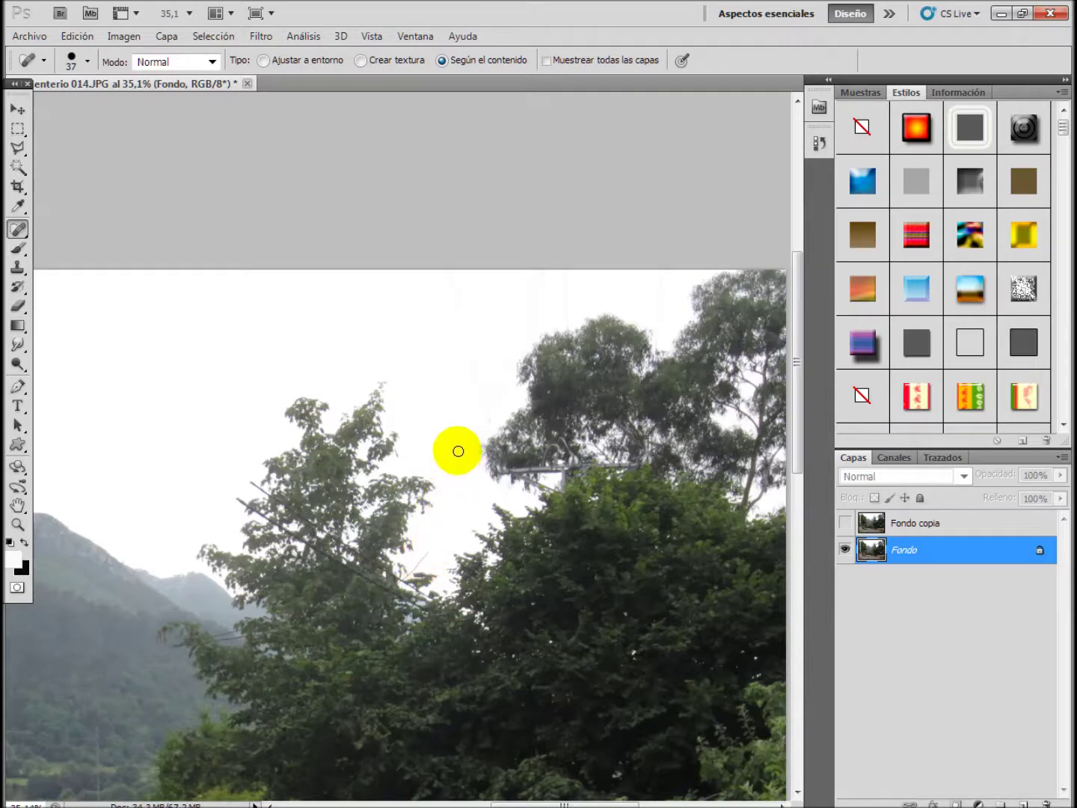
- Dab out the wire spots running across the left treetop
left_click(256, 483)
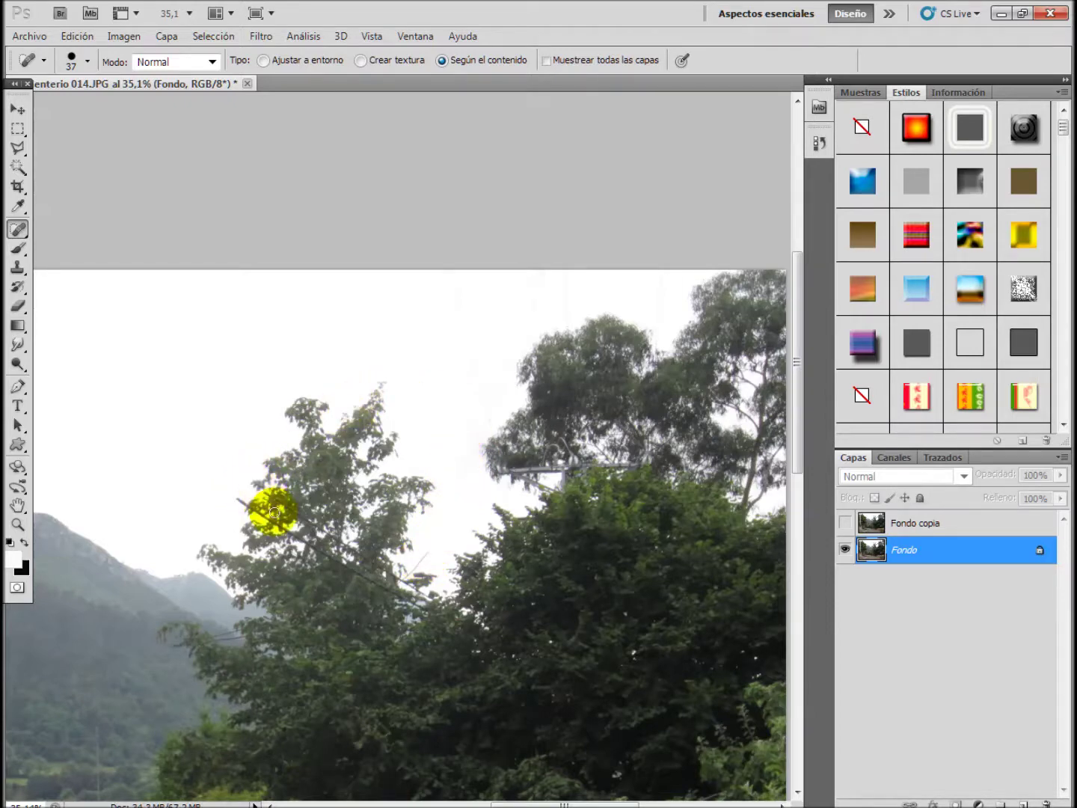
left_click(275, 500)
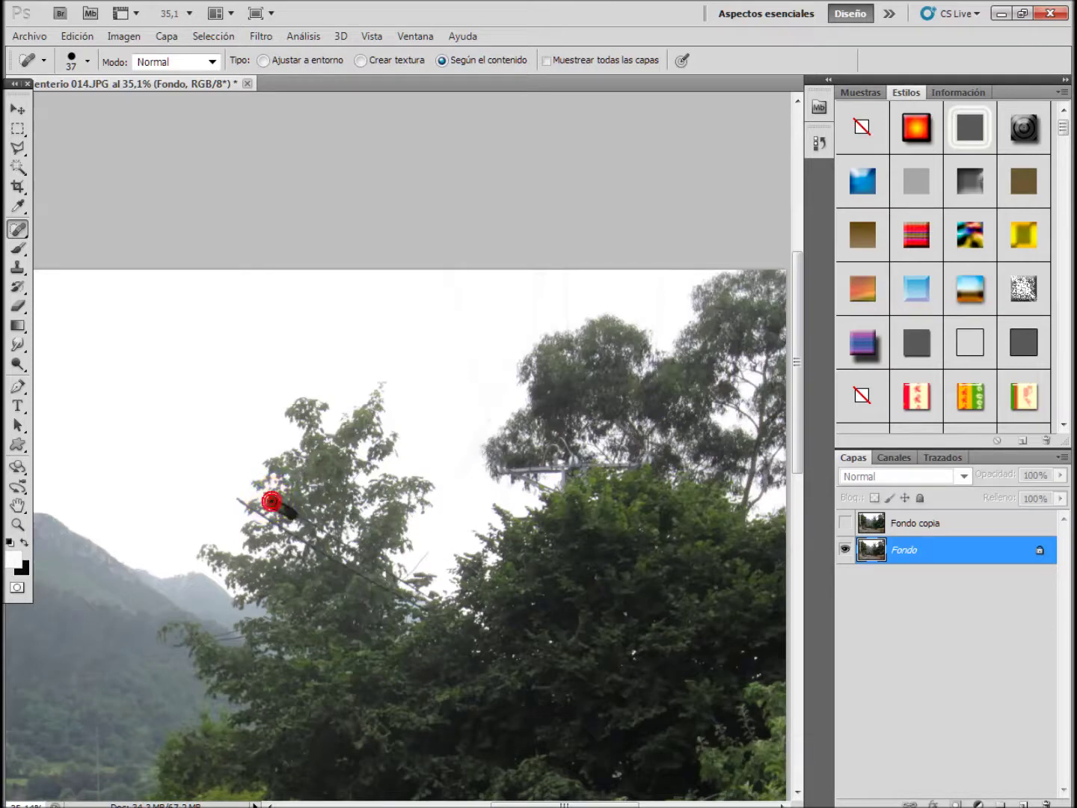
left_click(302, 517)
left_click(320, 527)
left_click(343, 543)
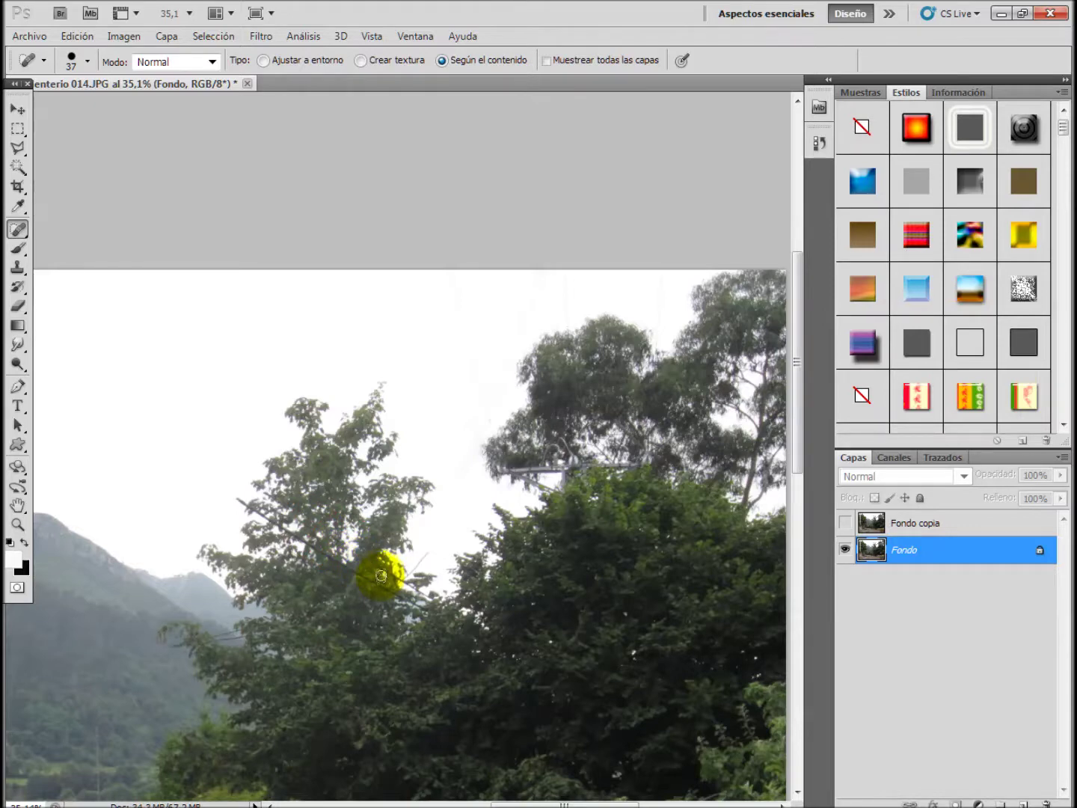
left_click(408, 578)
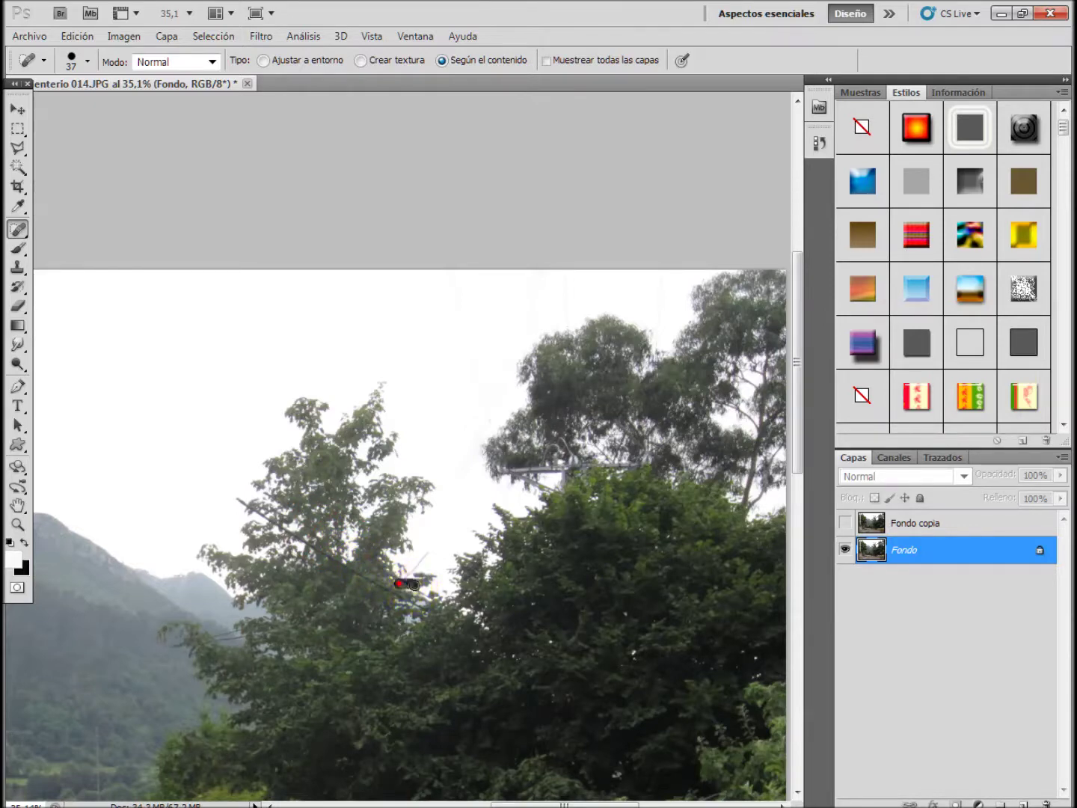
left_click(391, 584)
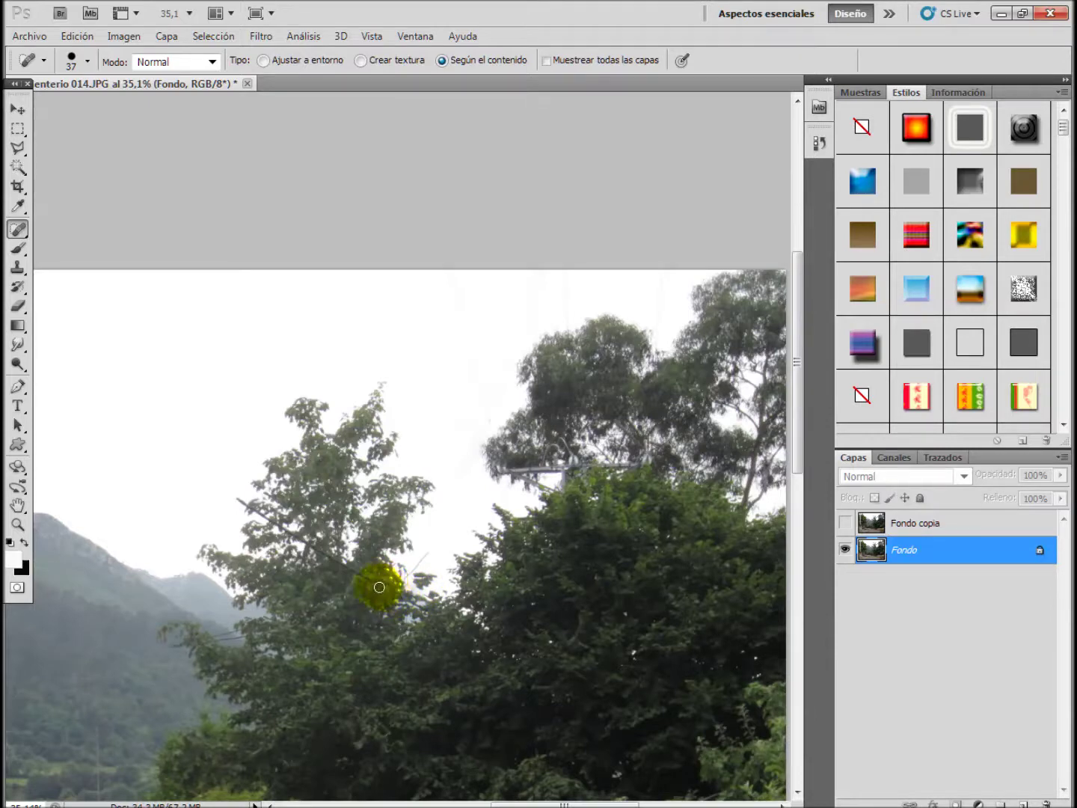
- Erase the wire inside the left tree and along its left edge
left_click_drag(359, 573, 220, 495)
left_click(170, 493)
left_click_drag(264, 553, 239, 654)
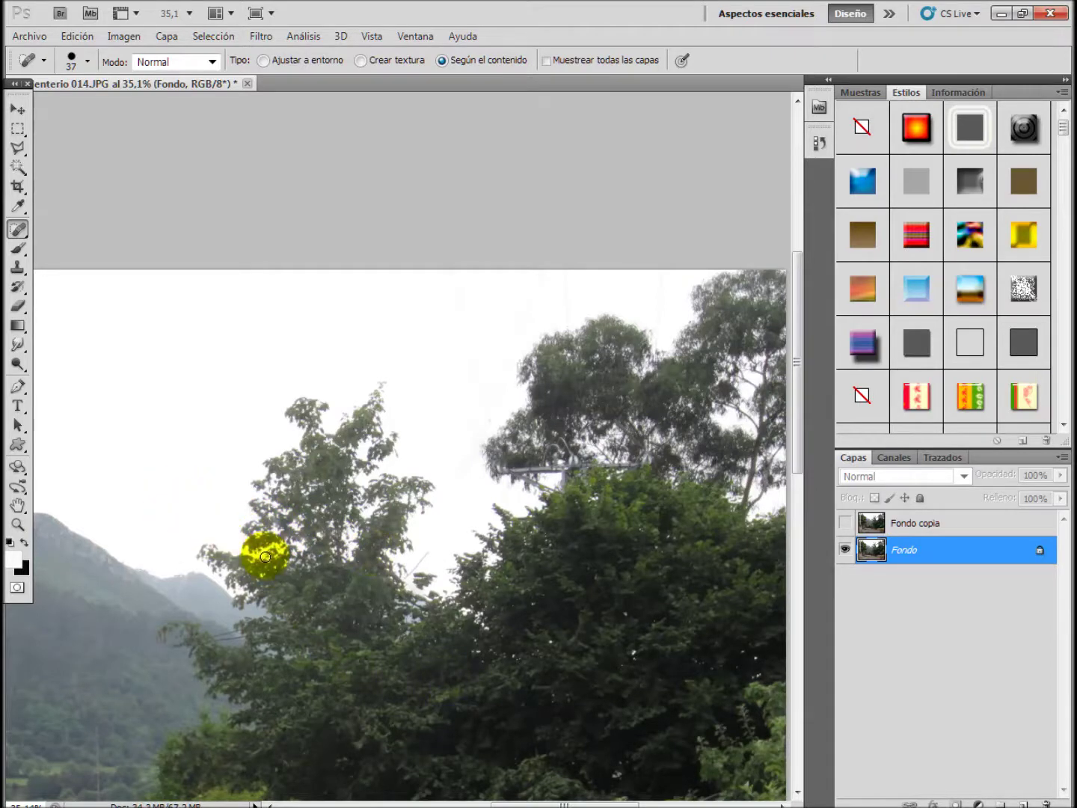
mouse_move(221, 641)
left_mouse_down()
mouse_move(231, 640)
mouse_move(207, 616)
mouse_move(231, 615)
left_mouse_up()
scroll(288, 745, "up", 1)
left_click(227, 609)
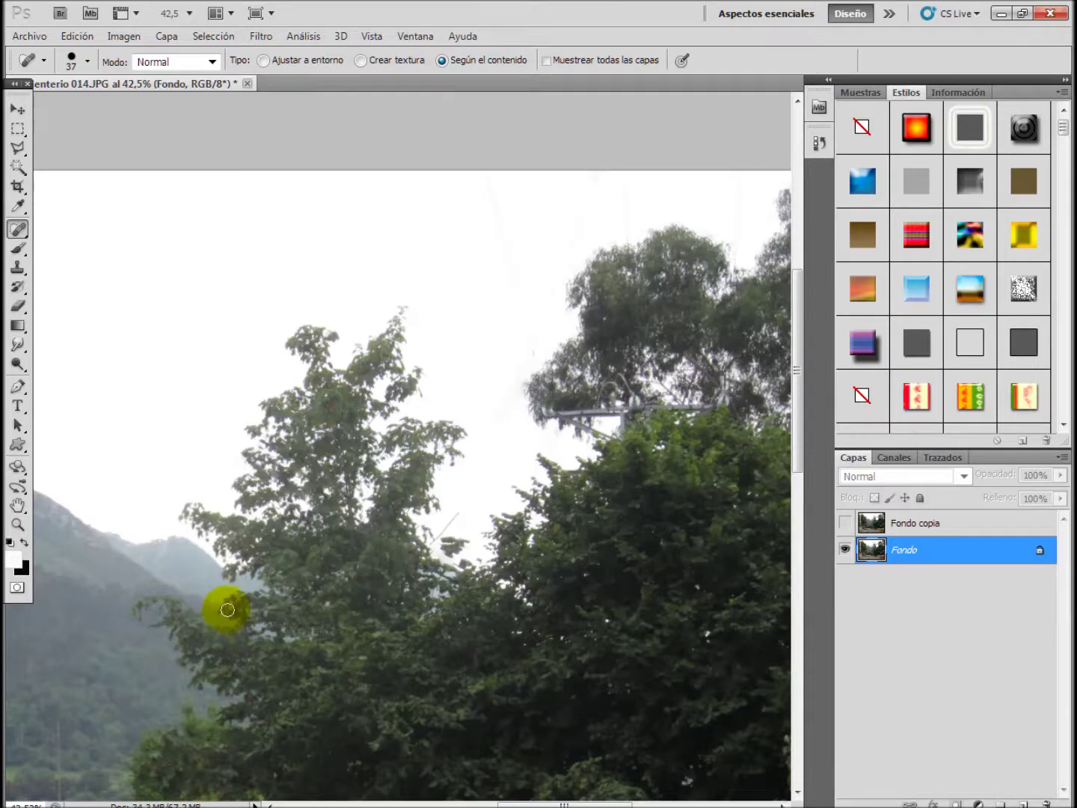
- Heal the antenna crossbar in the right treetop, including its right end
left_click(207, 609)
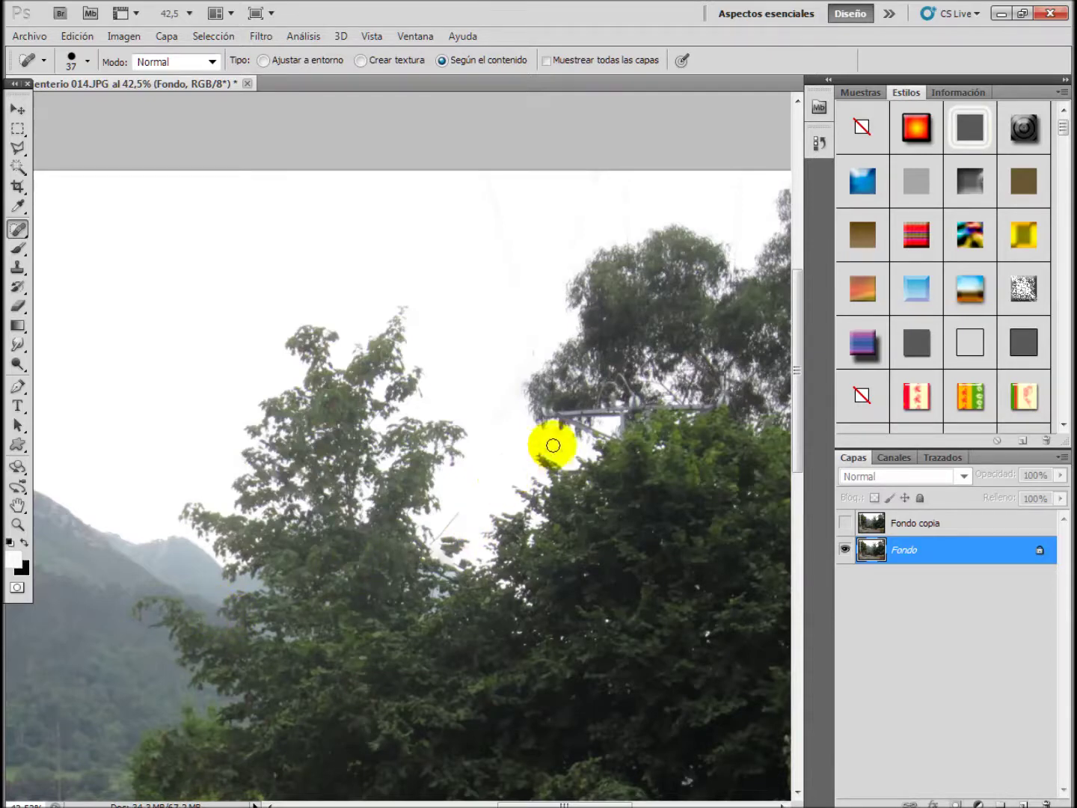
mouse_move(692, 409)
left_mouse_down()
mouse_move(614, 394)
mouse_move(626, 393)
mouse_move(620, 404)
left_mouse_up()
left_click(629, 391)
left_click(630, 386)
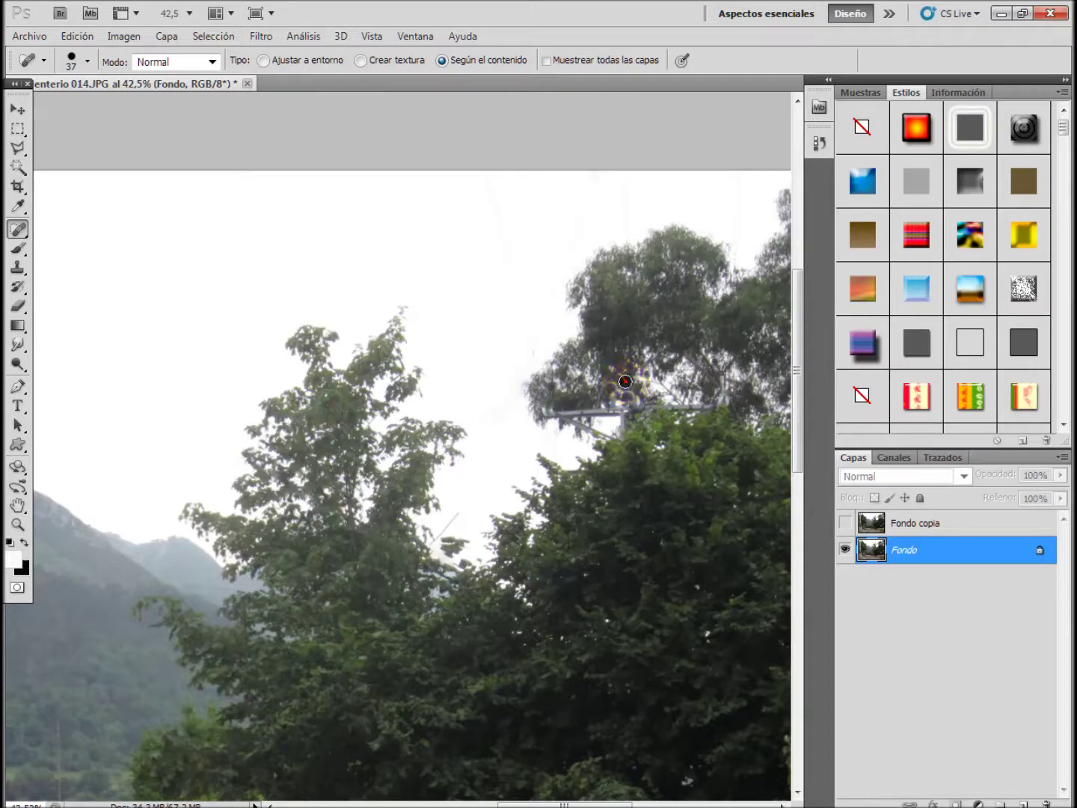
left_click(596, 394)
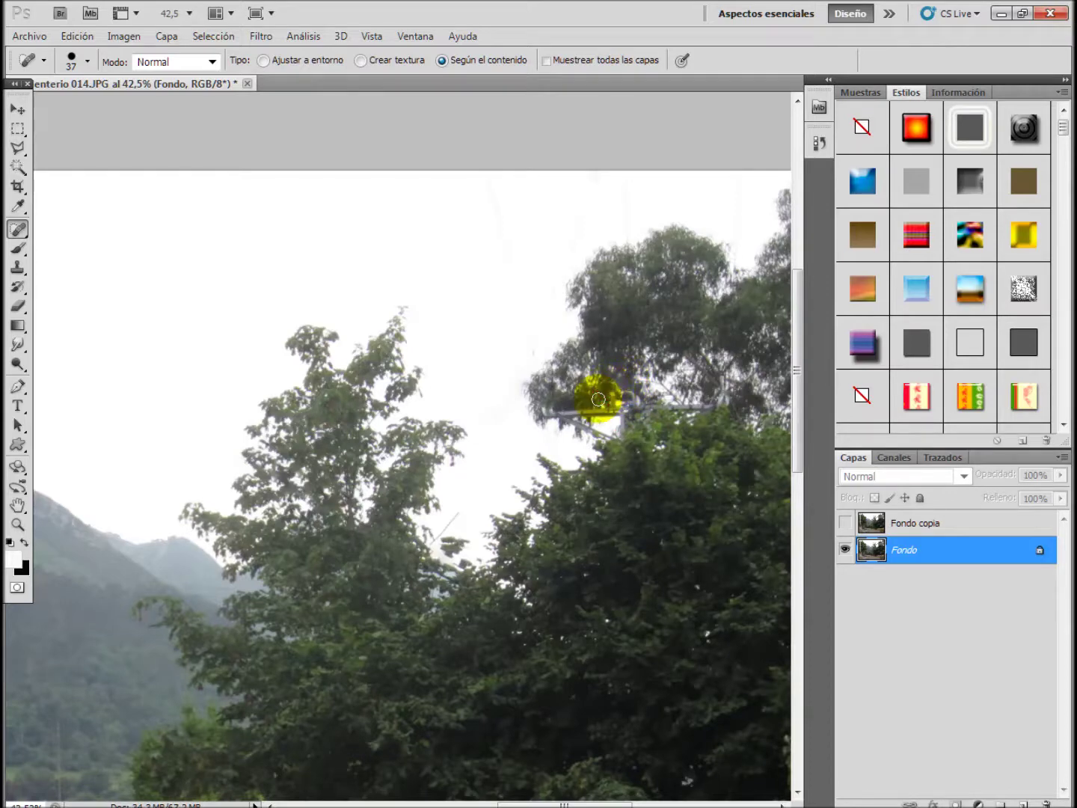
left_click(618, 396)
left_click(711, 409)
left_click(691, 416)
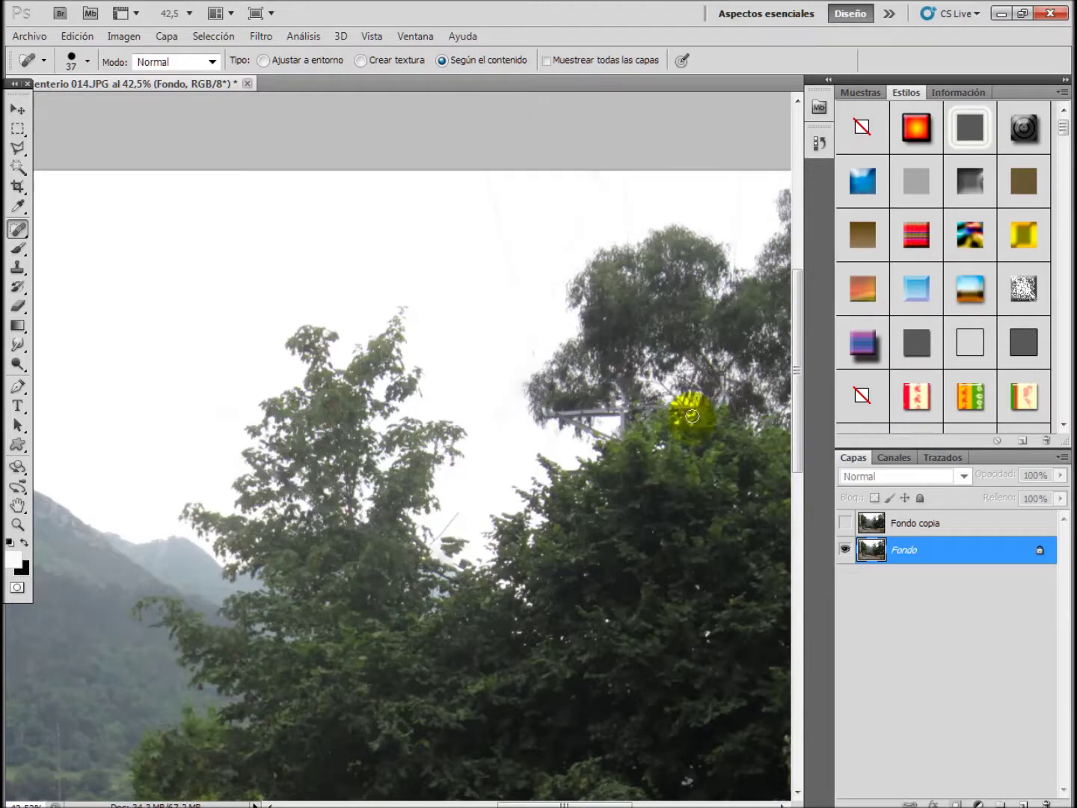
- Clear the remaining crossbar, its left end and pole, blending into sky and foliage
left_click(675, 409)
left_click(653, 414)
left_click(554, 406)
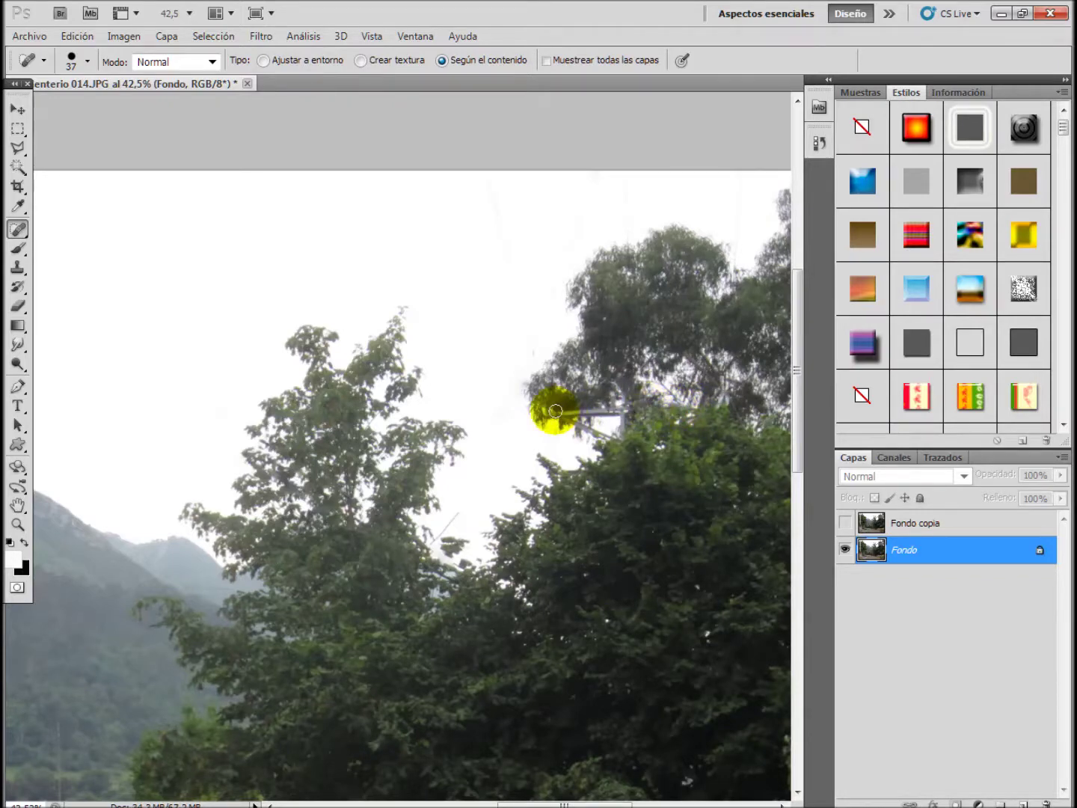
mouse_move(554, 410)
left_mouse_down()
mouse_move(585, 418)
mouse_move(584, 426)
left_mouse_up()
left_click(577, 418)
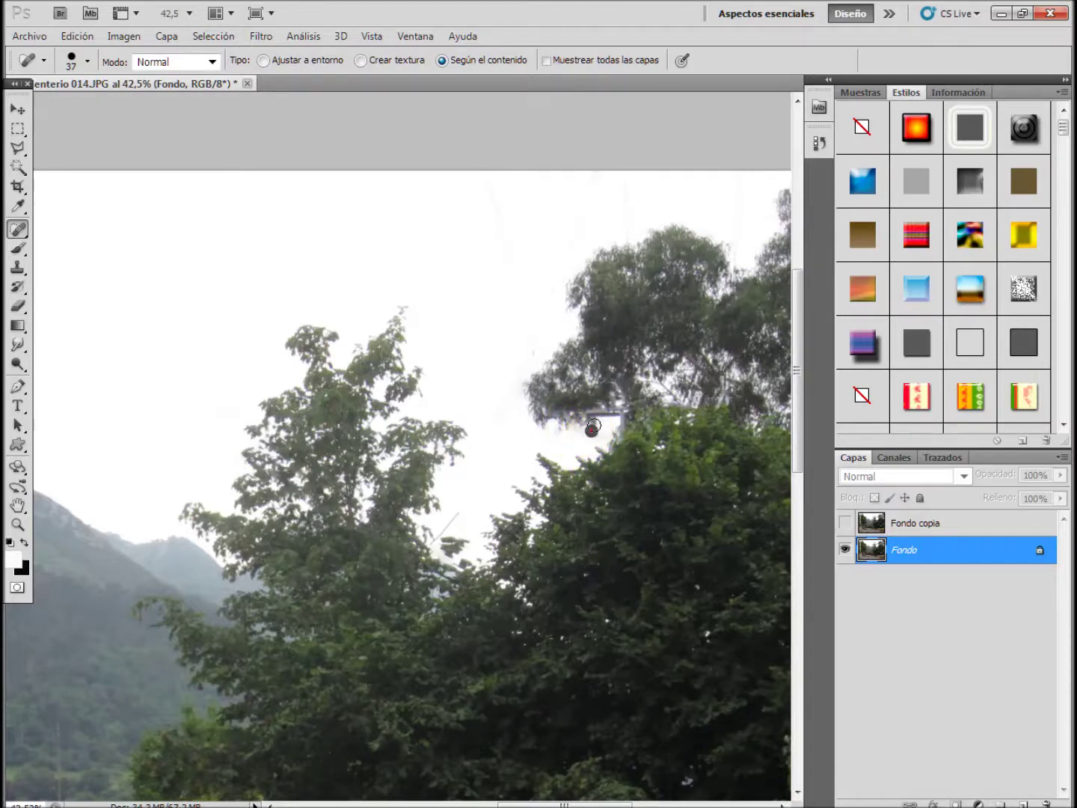
left_click_drag(581, 436, 585, 414)
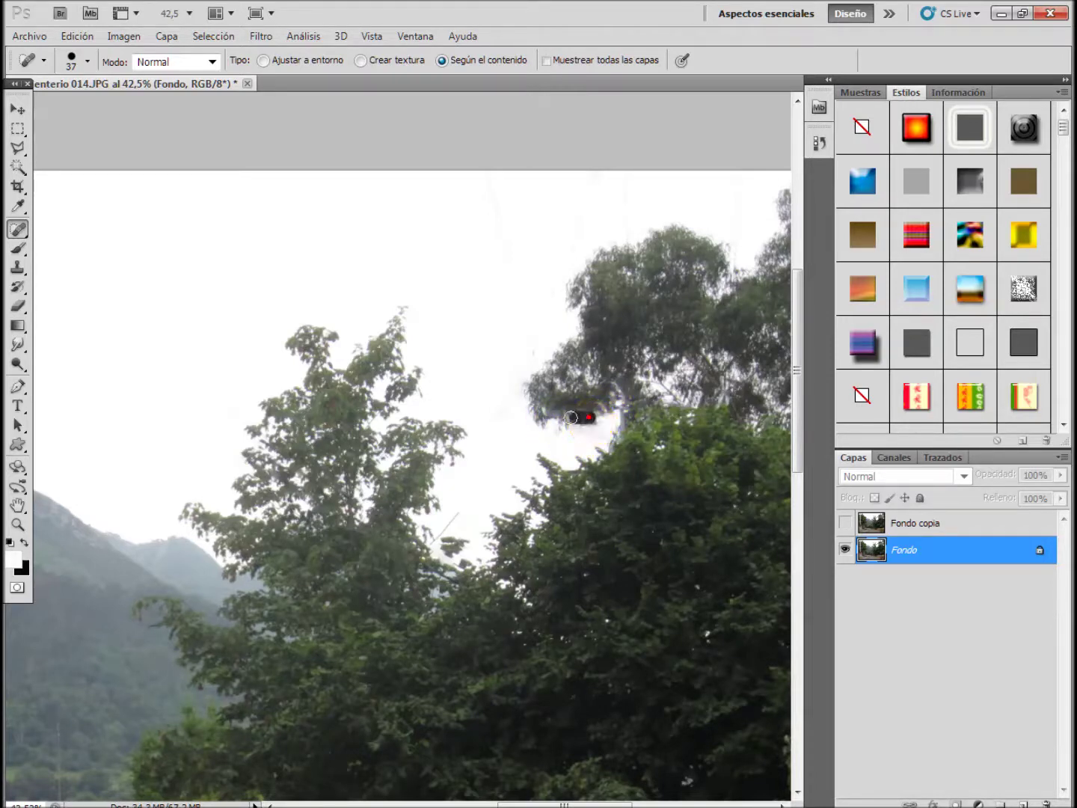
left_click_drag(551, 416, 554, 417)
left_click(593, 451)
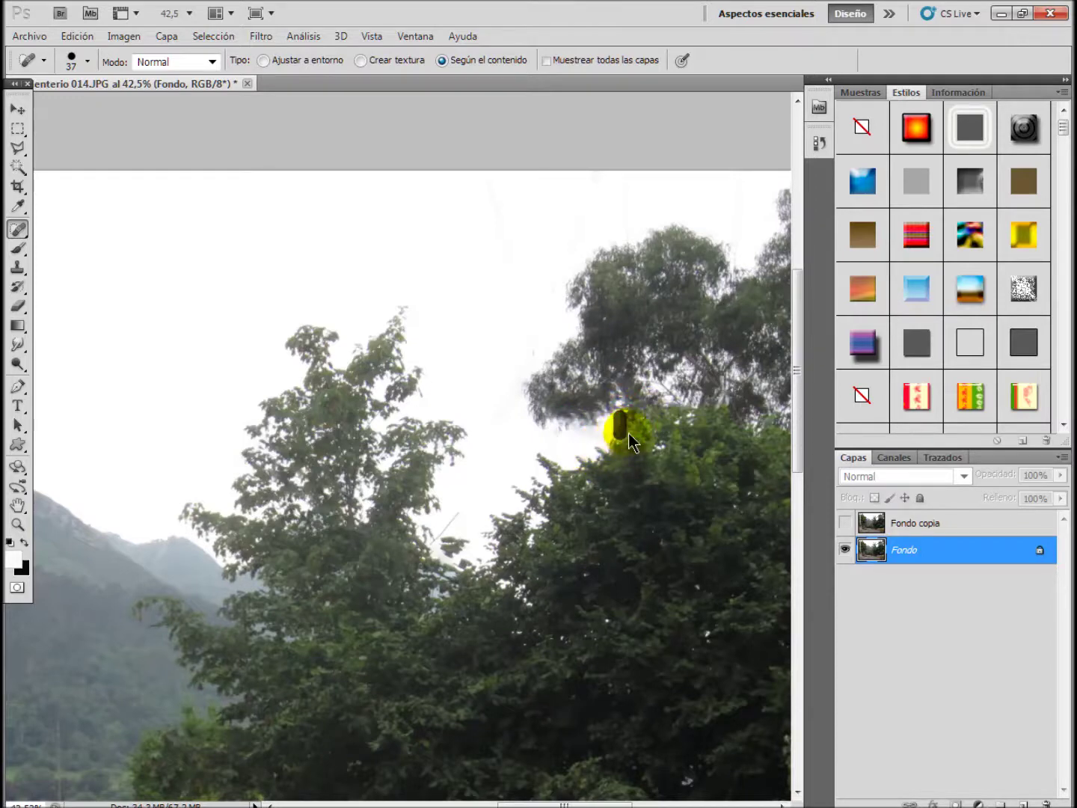
left_click_drag(508, 804, 545, 805)
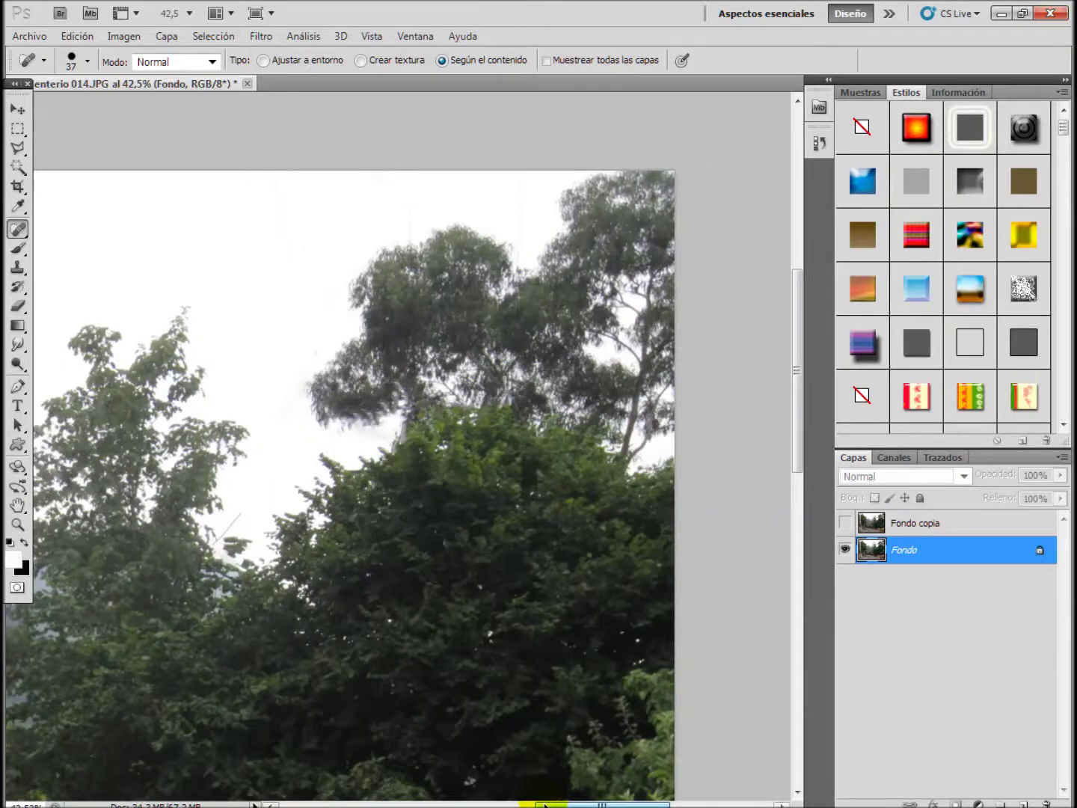
- Heal the red stop sign and its post into the surrounding roadside foliage
mouse_move(795, 427)
left_mouse_down()
mouse_move(805, 500)
mouse_move(784, 565)
left_mouse_up()
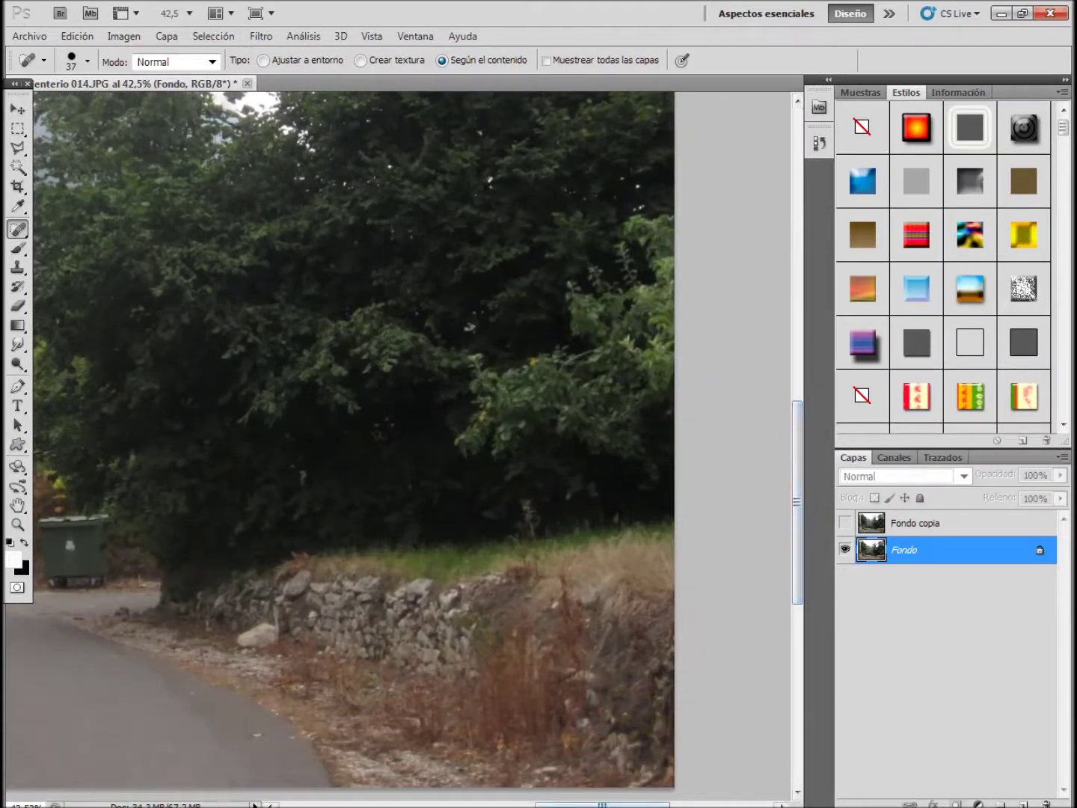
left_click_drag(602, 804, 512, 804)
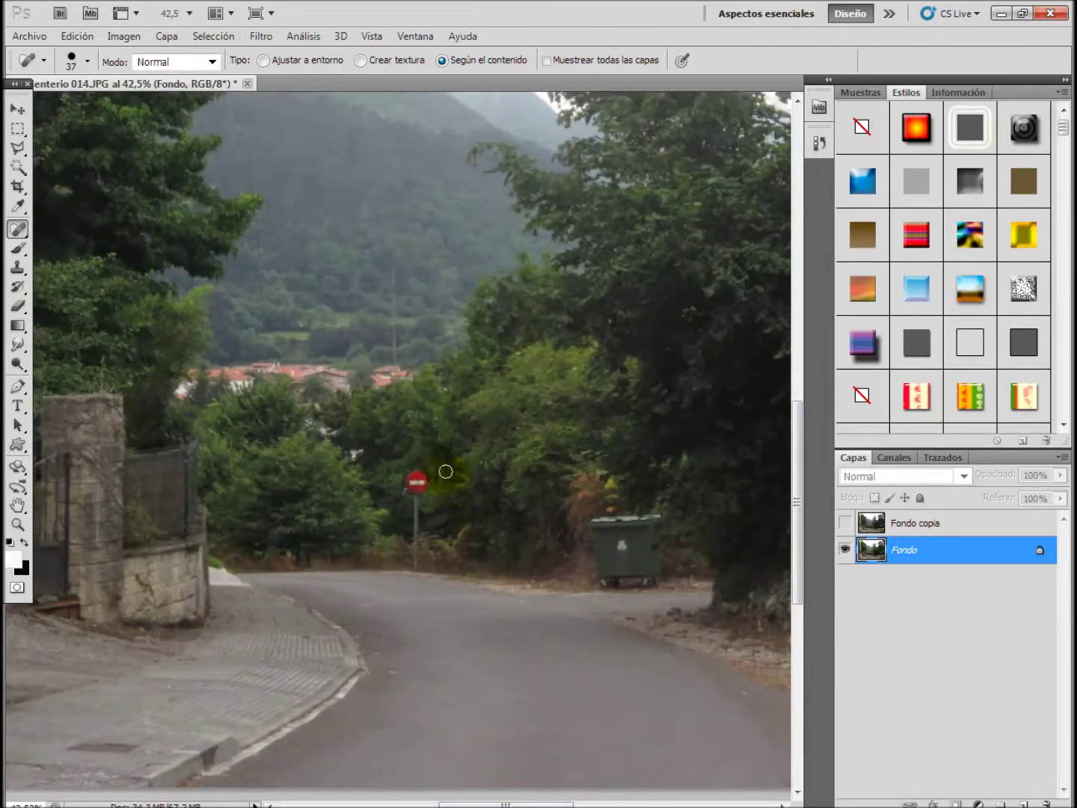
mouse_move(394, 359)
left_mouse_down()
mouse_move(391, 252)
mouse_move(403, 358)
mouse_move(441, 471)
left_mouse_up()
left_click_drag(343, 334, 374, 365)
left_click_drag(422, 477, 417, 484)
mouse_move(432, 506)
left_mouse_down()
mouse_move(415, 494)
mouse_move(413, 552)
left_mouse_up()
left_click(416, 561)
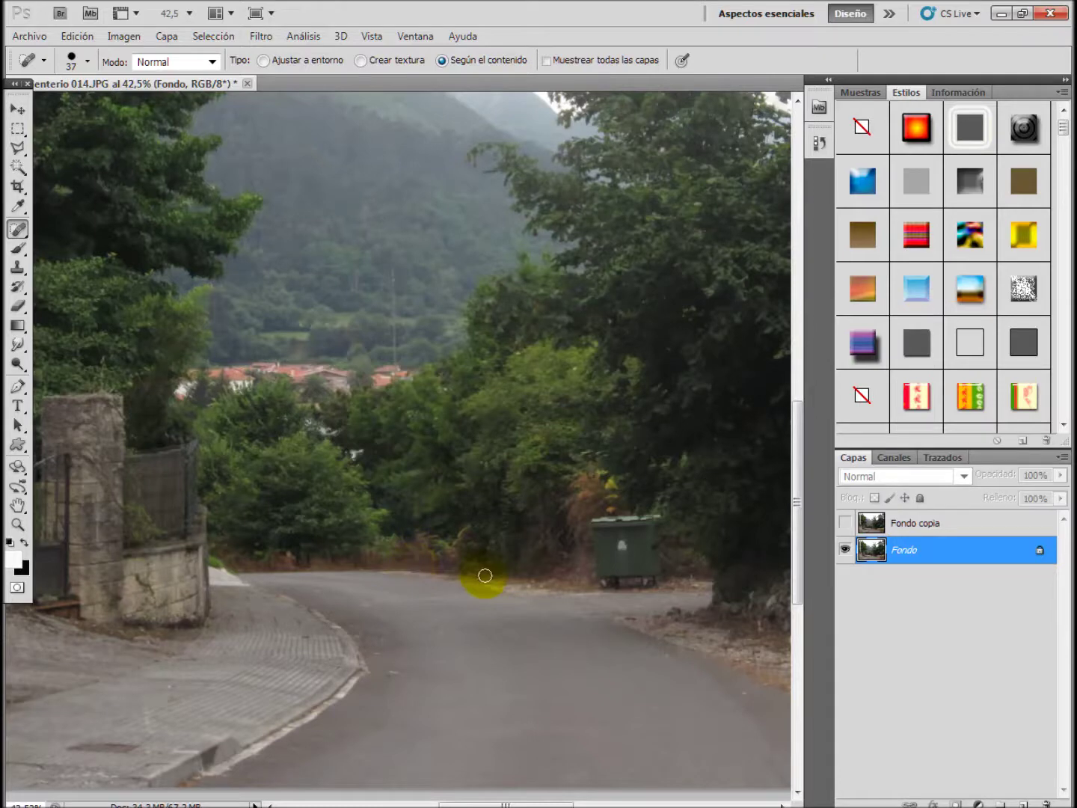
left_click(417, 515)
left_click(574, 557)
- Pan to the green bin and paint it out with spot healing
scroll(474, 678, "right", 5)
left_click(473, 677)
left_click(425, 517)
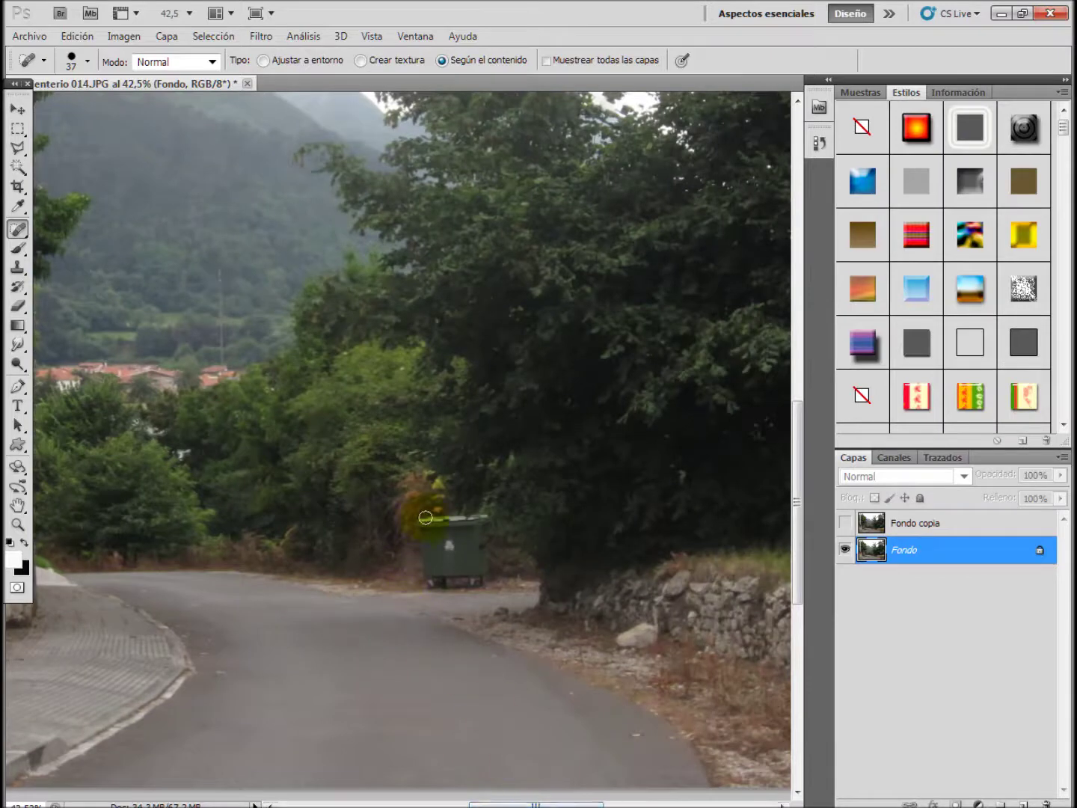
mouse_move(420, 519)
left_mouse_down()
mouse_move(489, 560)
mouse_move(433, 574)
left_mouse_up()
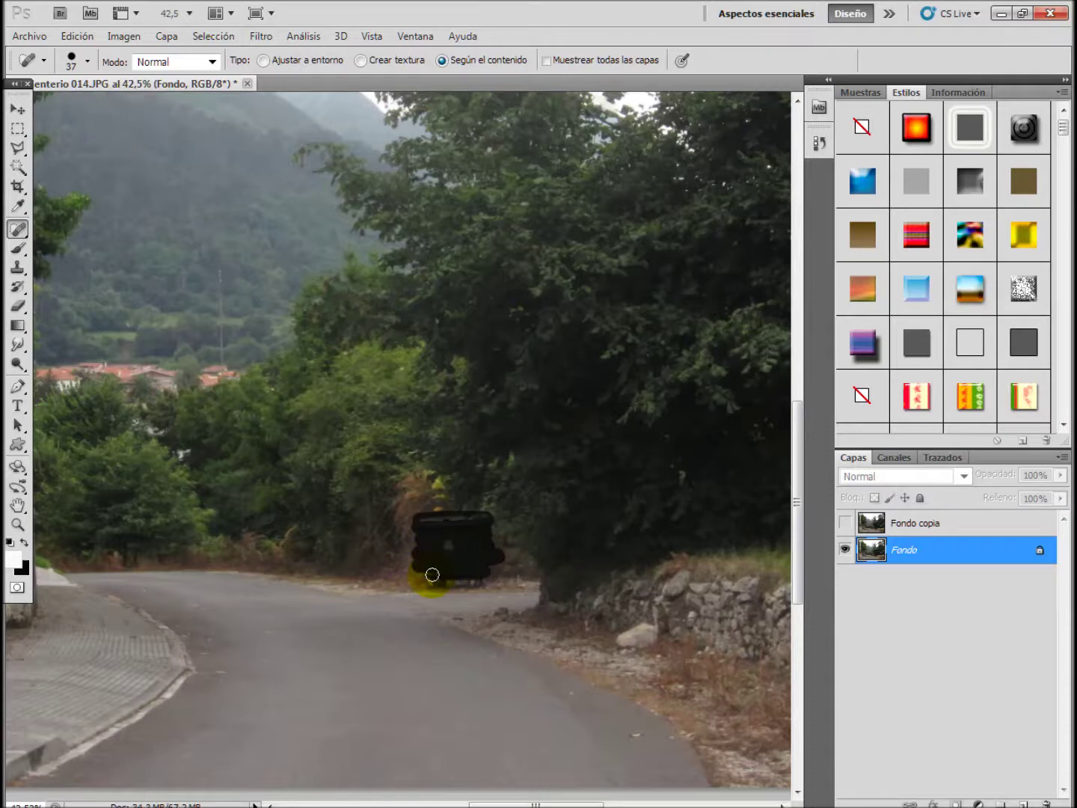
mouse_move(426, 578)
left_mouse_down()
mouse_move(482, 581)
mouse_move(443, 540)
left_mouse_up()
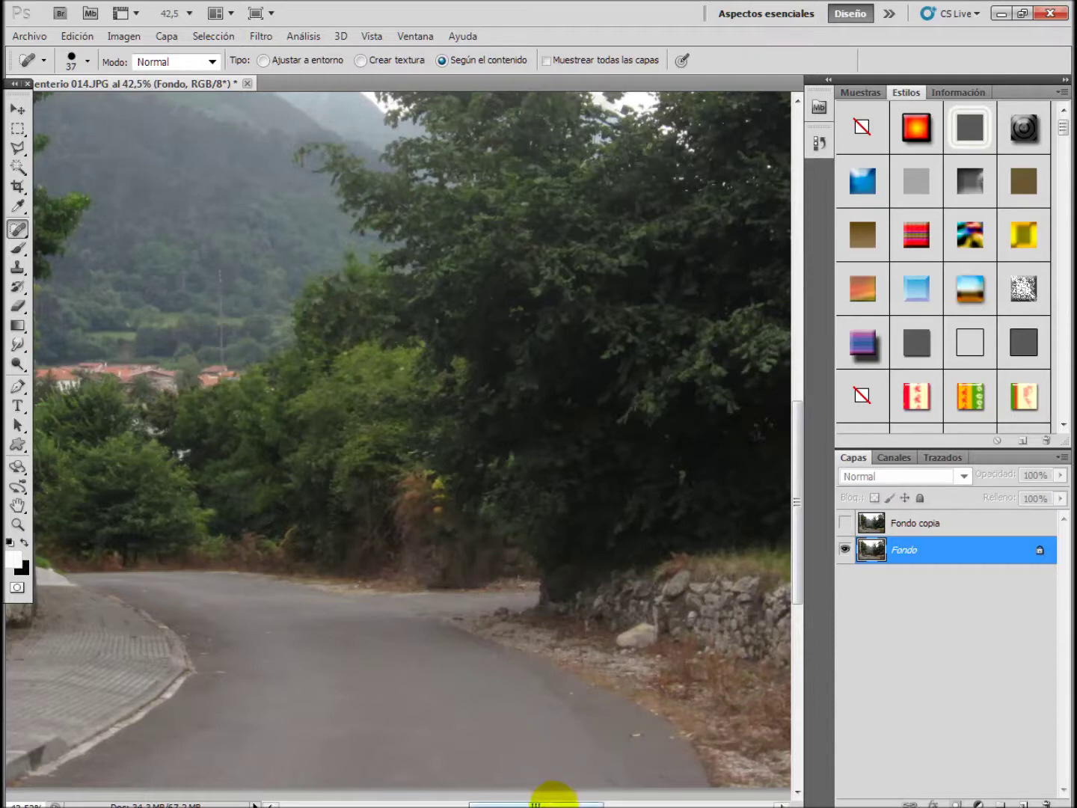
- Smooth the road edge and surface marks where the bin stood
left_click_drag(535, 798, 522, 799)
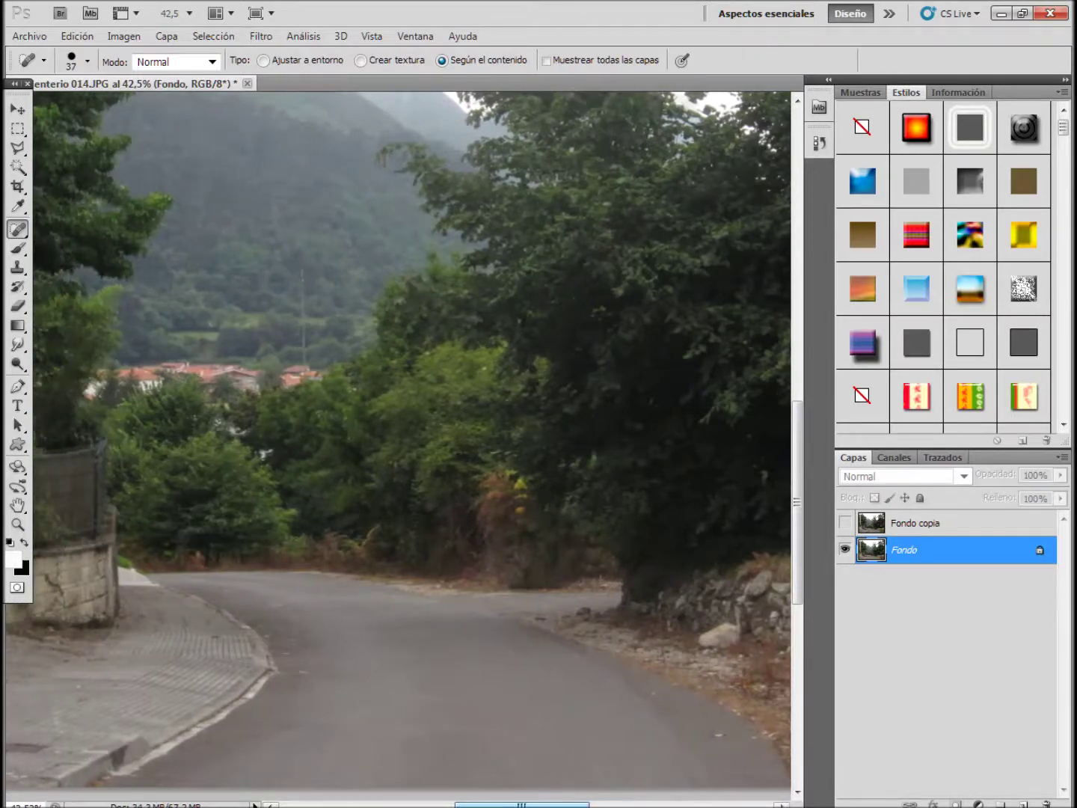
left_click_drag(487, 581, 539, 581)
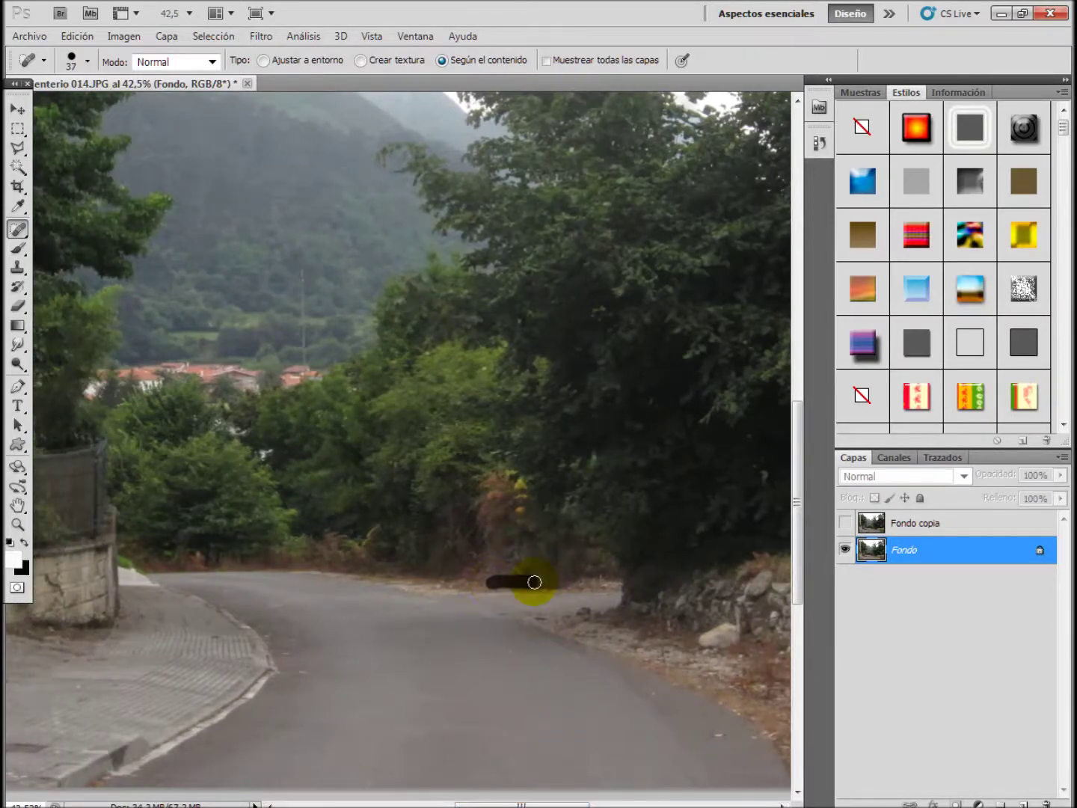
mouse_move(580, 583)
left_mouse_down()
mouse_move(524, 591)
mouse_move(557, 586)
left_mouse_up()
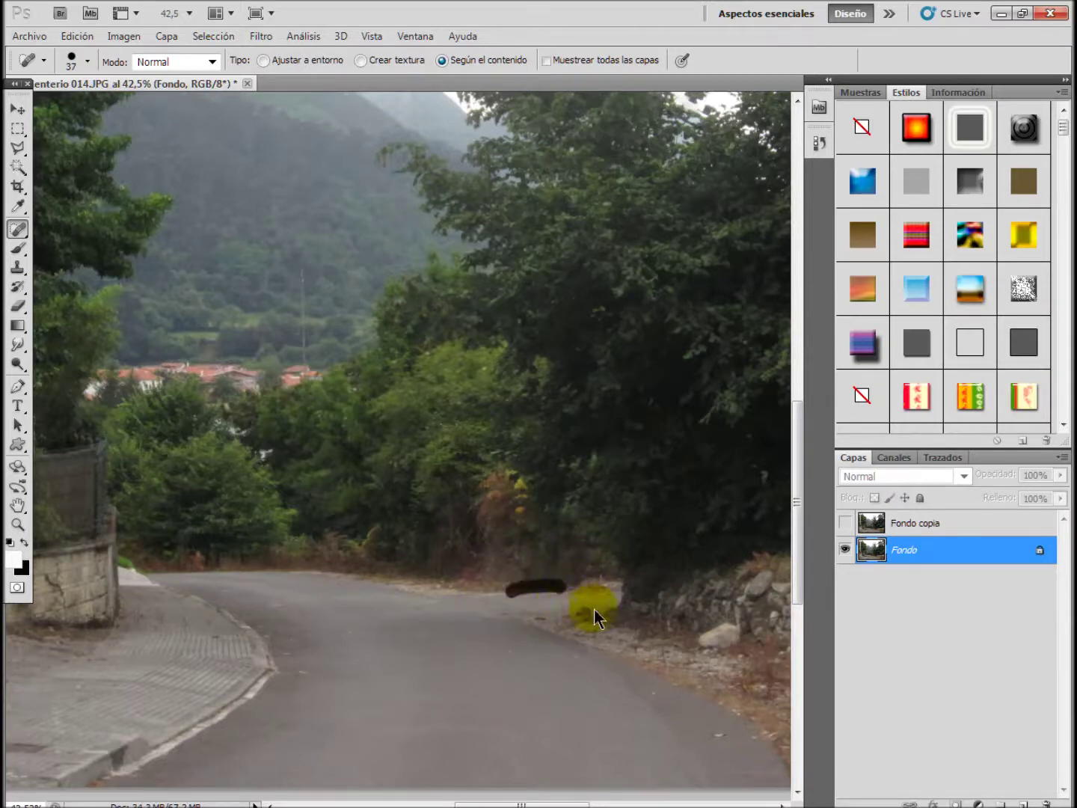
left_click_drag(505, 637, 525, 593)
scroll(500, 559, "down", 3)
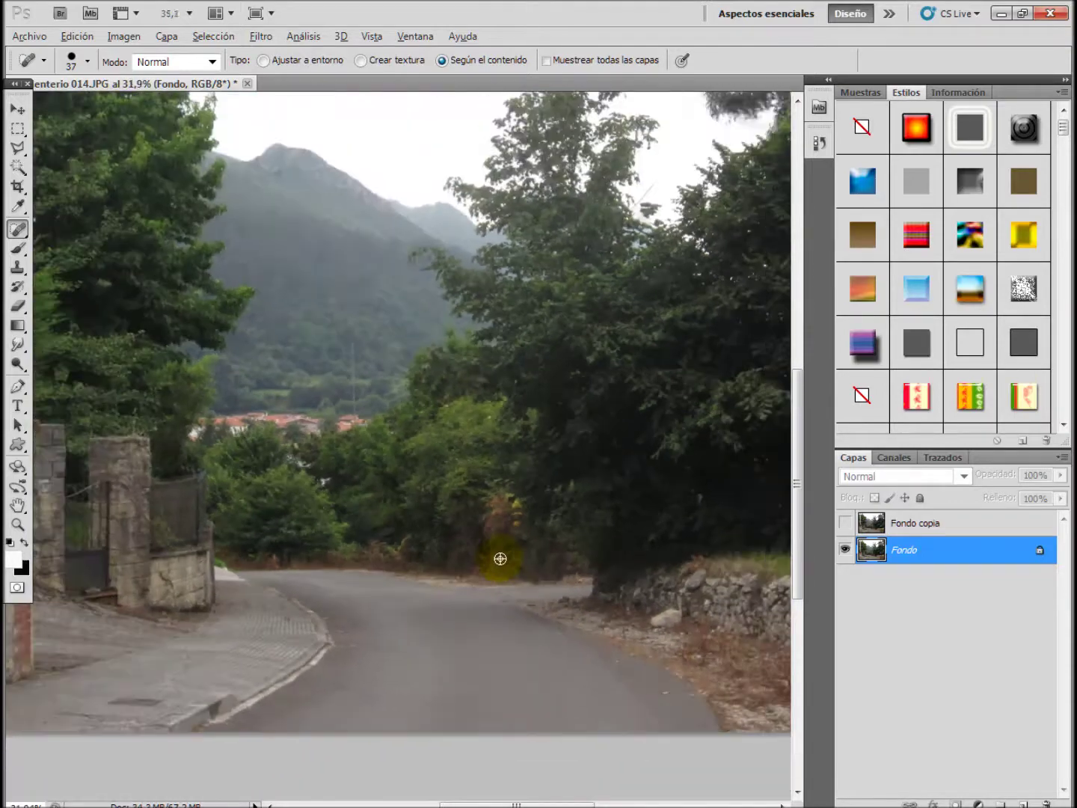
- Heal small leftover spots on the mountain and treetops
scroll(500, 559, "down", 1)
scroll(500, 559, "down", 1)
left_click(335, 321)
left_click(592, 322)
left_click(525, 375)
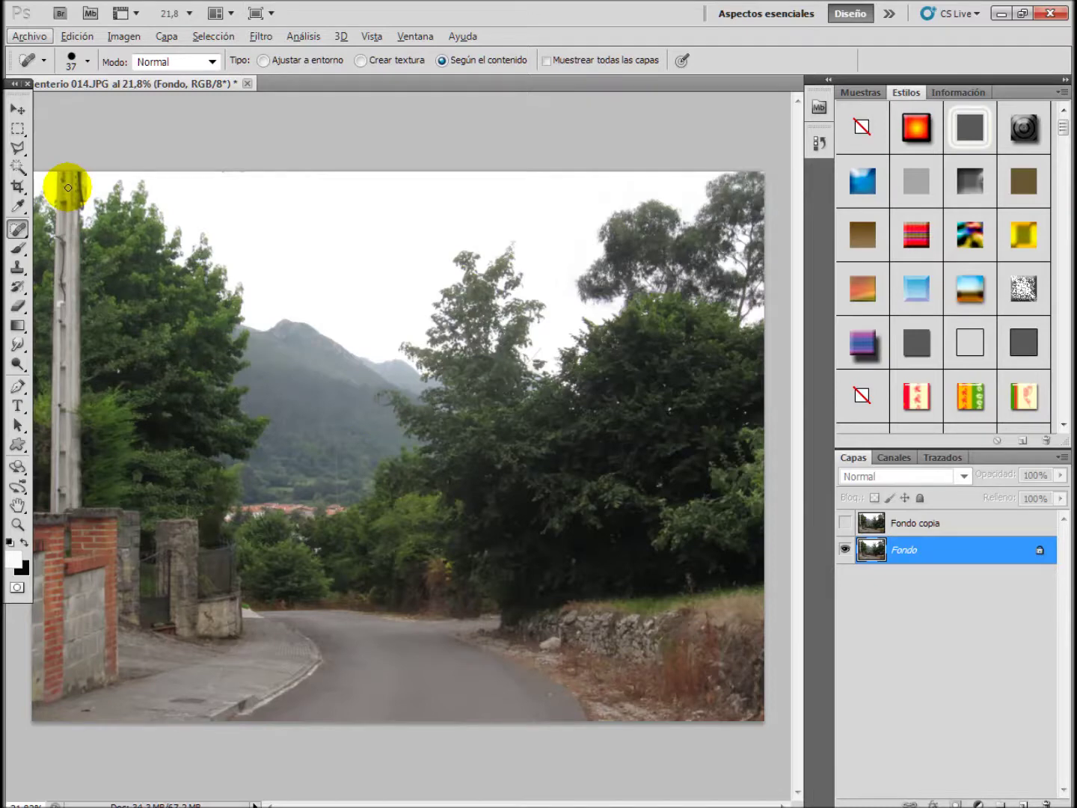
- Enlarge the Spot Healing Brush to 78 px
left_click(88, 61)
left_click_drag(58, 107, 91, 107)
left_click(385, 26)
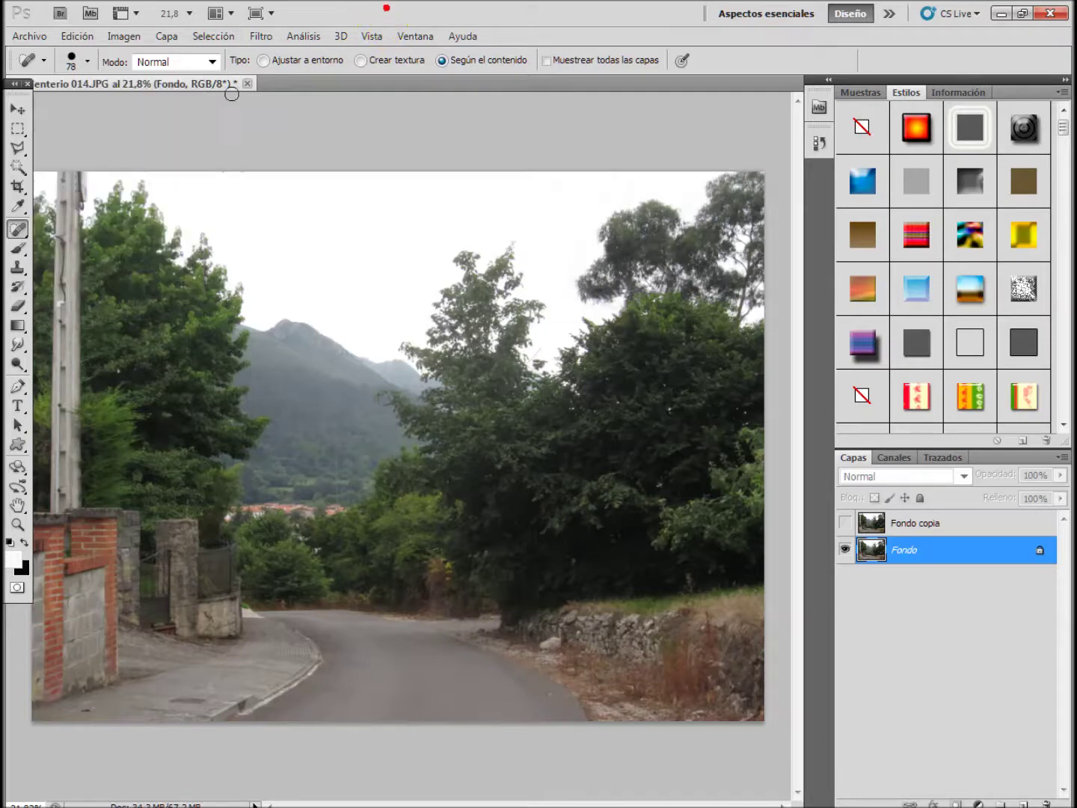
- Paint out the top of the left utility pole so it blends into sky and trees
mouse_move(88, 185)
left_mouse_down()
mouse_move(54, 178)
mouse_move(77, 204)
mouse_move(74, 181)
left_mouse_up()
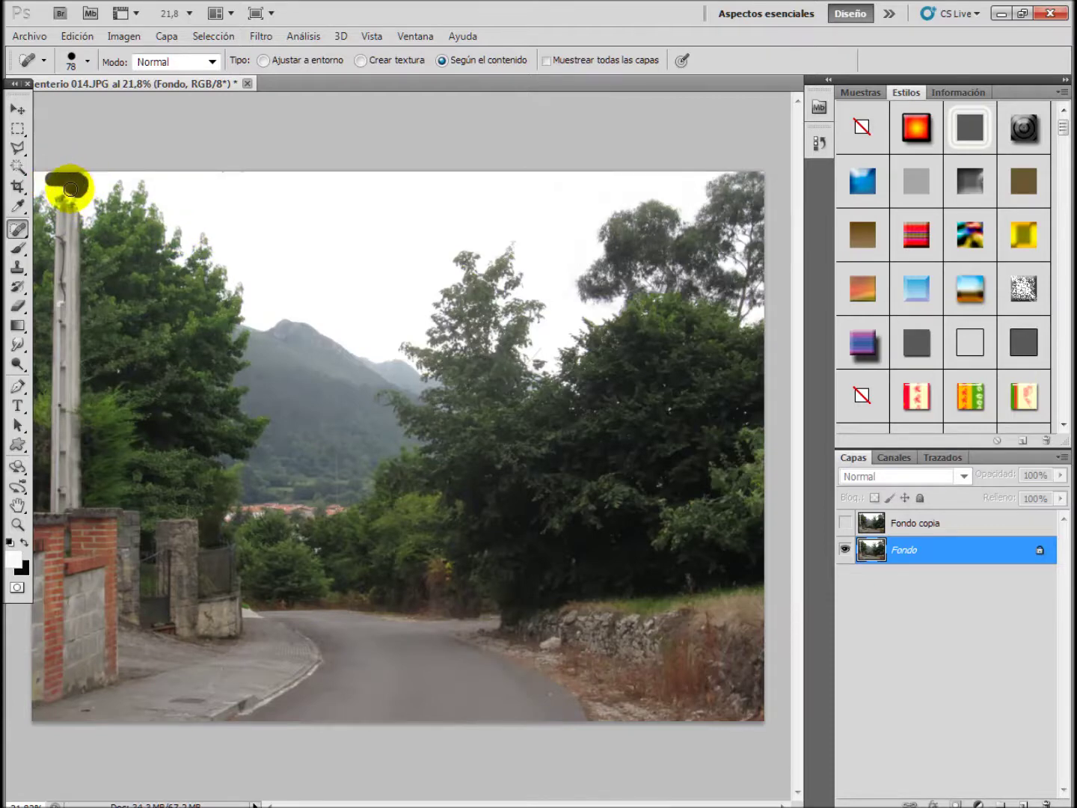
left_click_drag(72, 179, 64, 179)
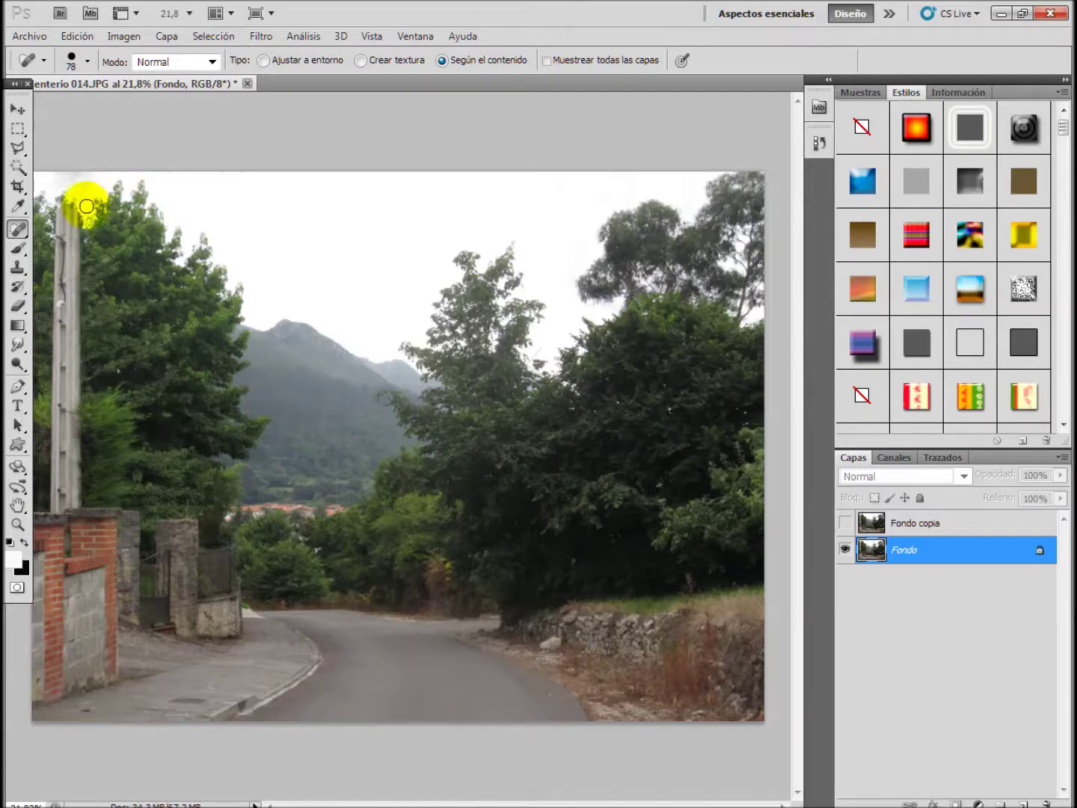
left_click_drag(69, 204, 78, 249)
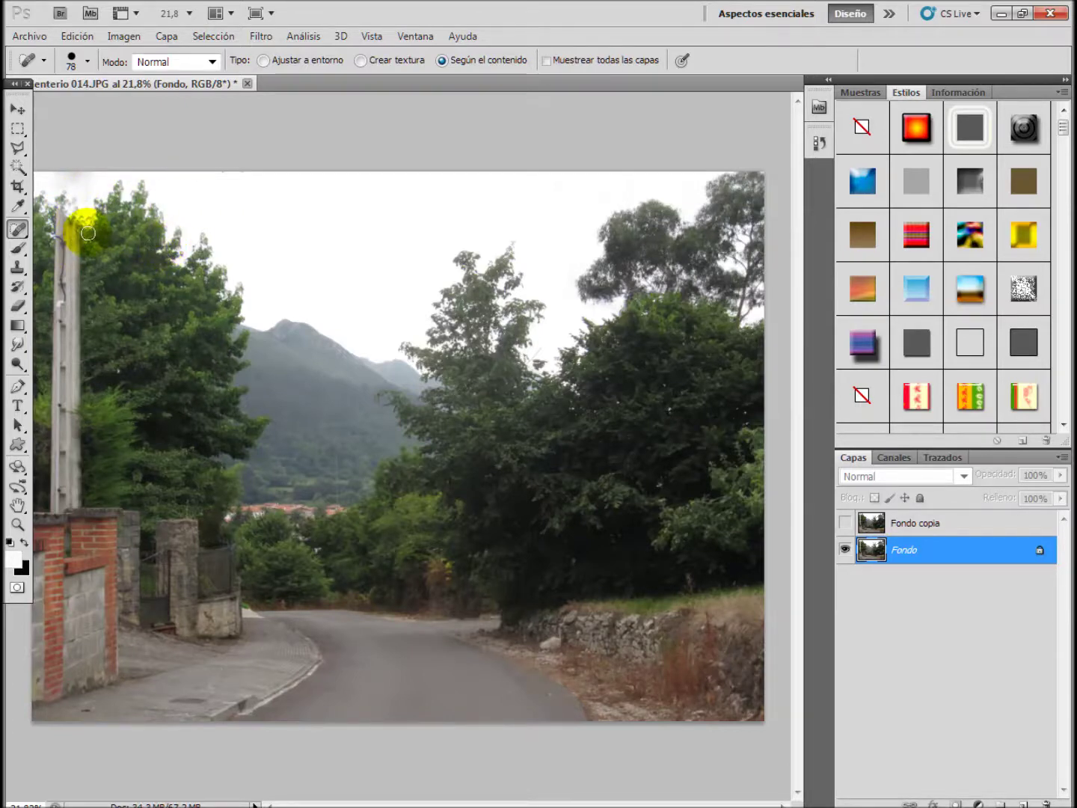
left_click_drag(55, 205, 75, 262)
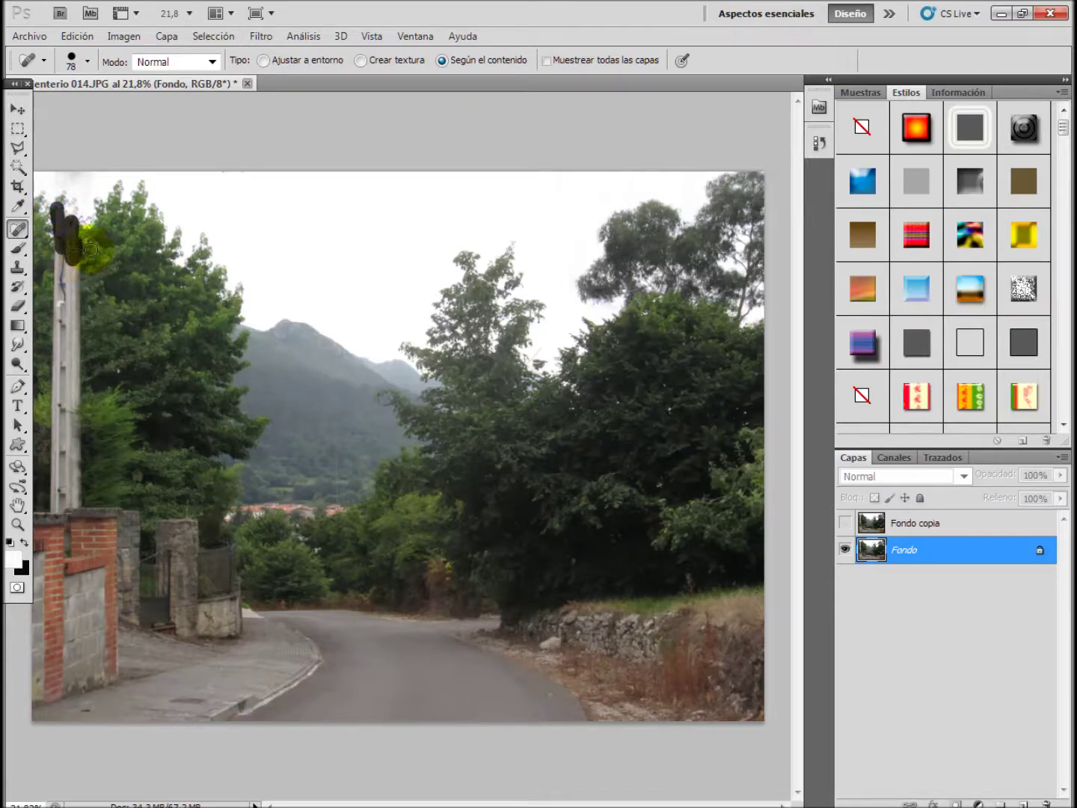
mouse_move(57, 244)
left_mouse_down()
mouse_move(72, 267)
mouse_move(63, 274)
left_mouse_up()
left_click(67, 220)
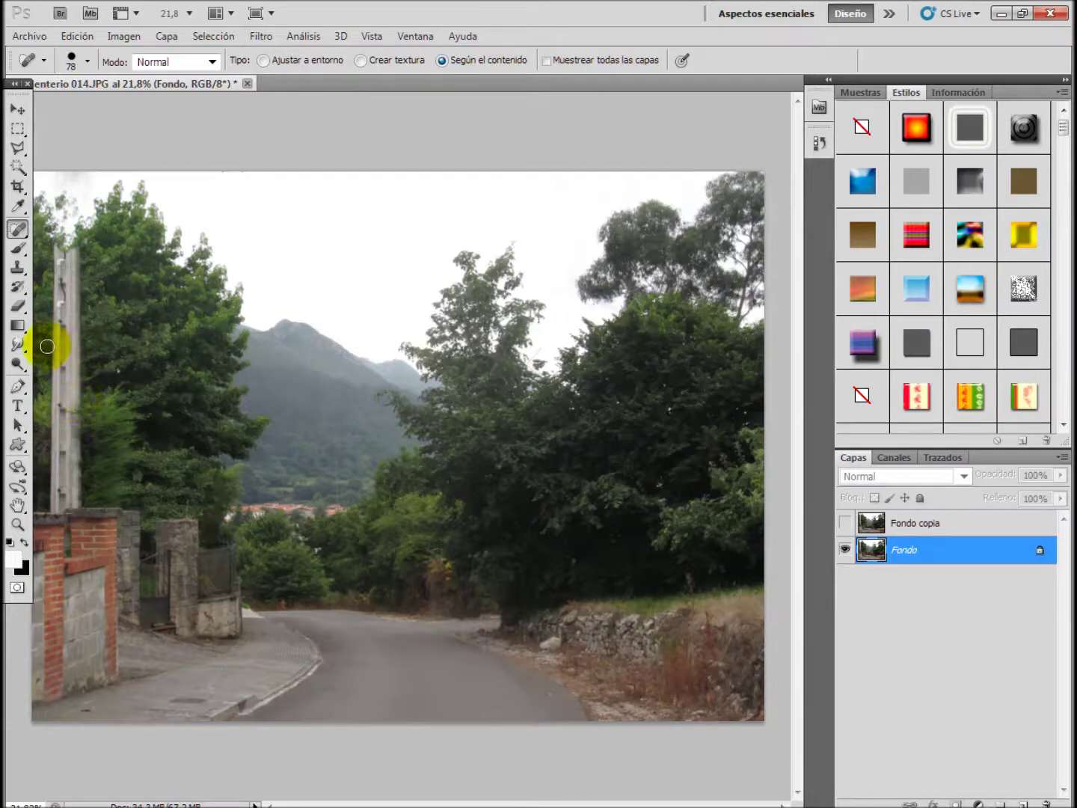
mouse_move(73, 247)
left_mouse_down()
mouse_move(57, 287)
mouse_move(89, 257)
left_mouse_up()
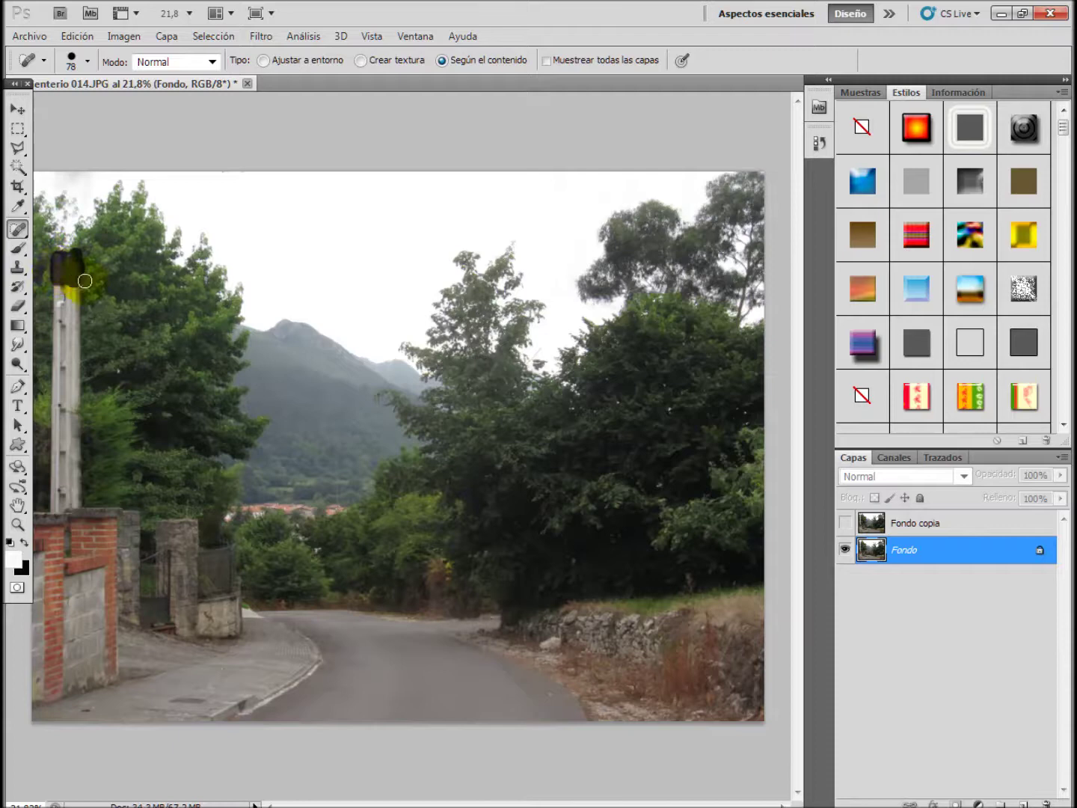
left_click(122, 276)
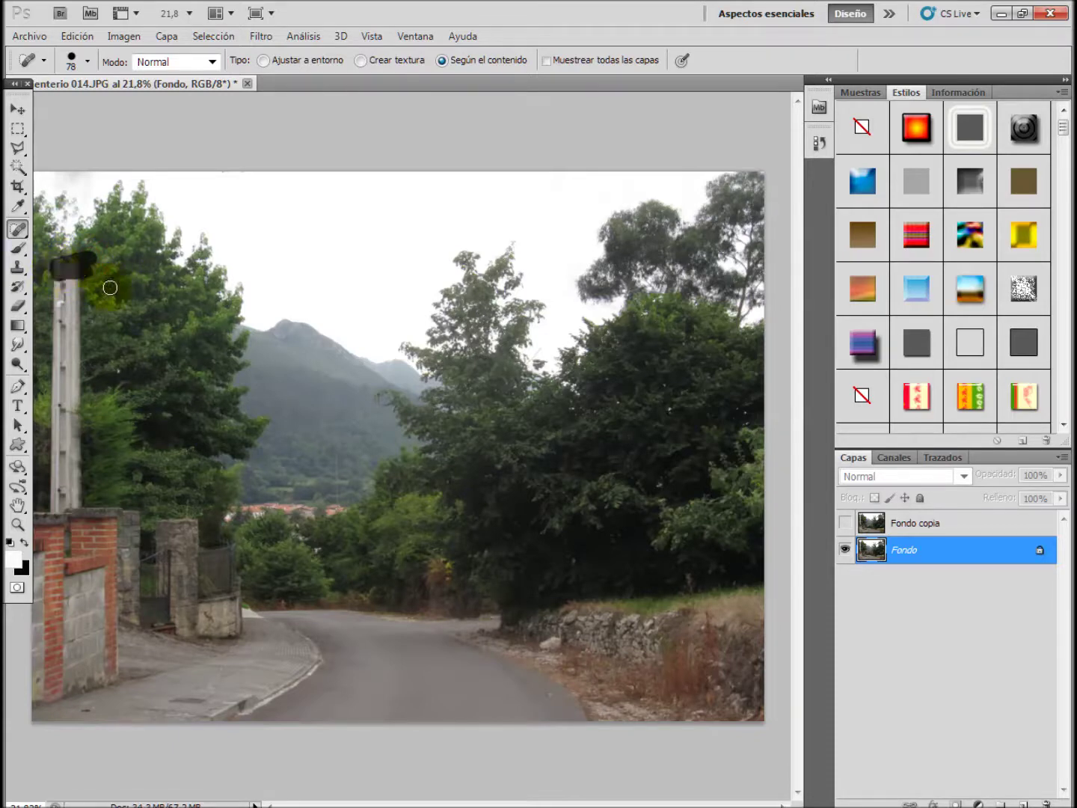
mouse_move(110, 287)
left_mouse_down()
mouse_move(58, 270)
mouse_move(84, 289)
left_mouse_up()
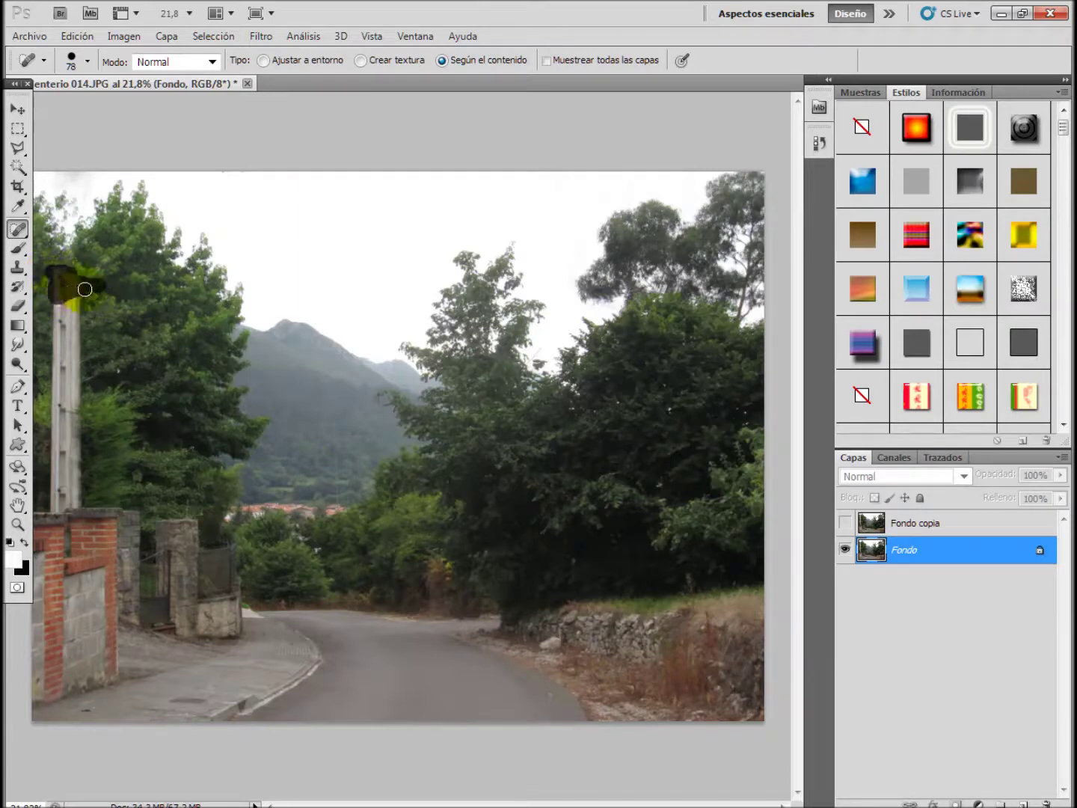
mouse_move(84, 288)
left_mouse_down()
mouse_move(64, 318)
mouse_move(125, 312)
left_mouse_up()
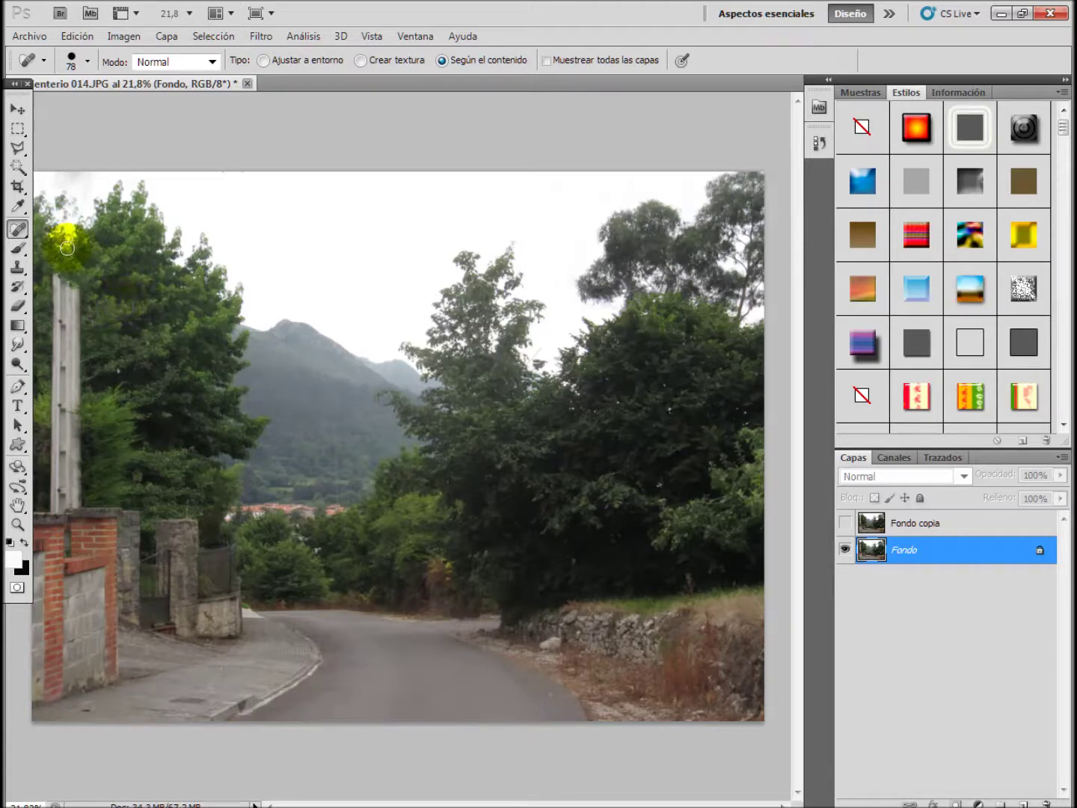
- Switch to the Clone Stamp at 38 px and clone foliage over the pole top
left_click(26, 278)
left_click(75, 268)
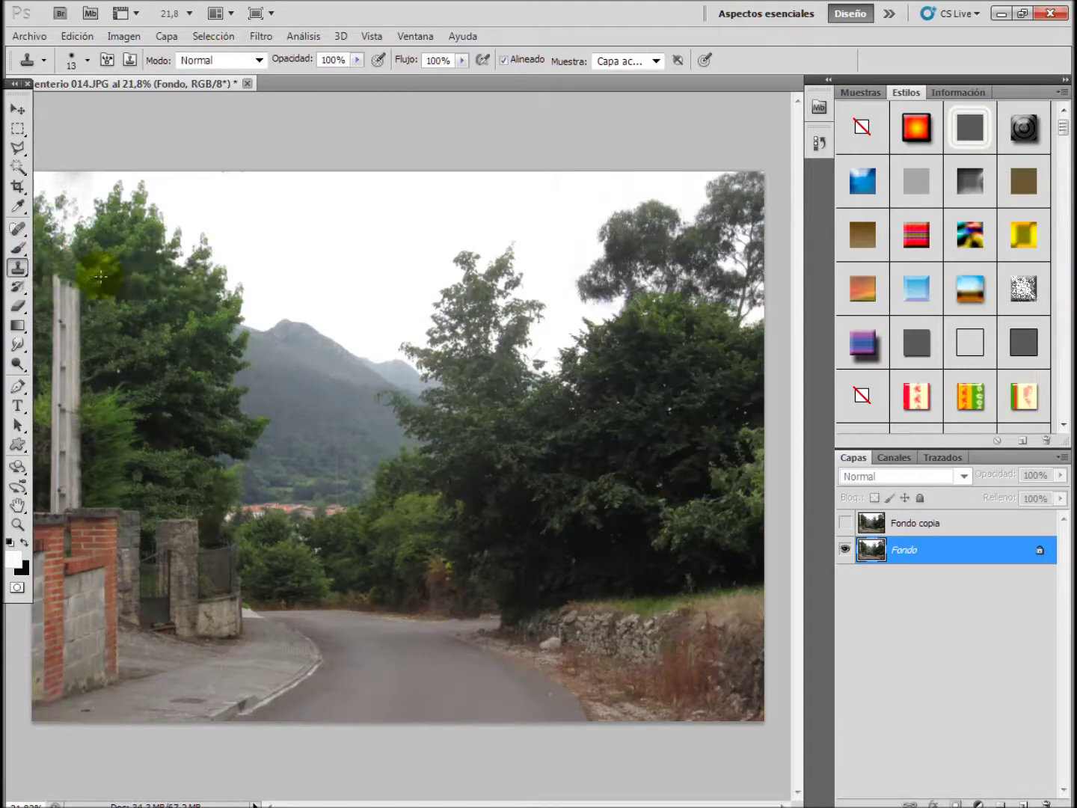
left_click(86, 59)
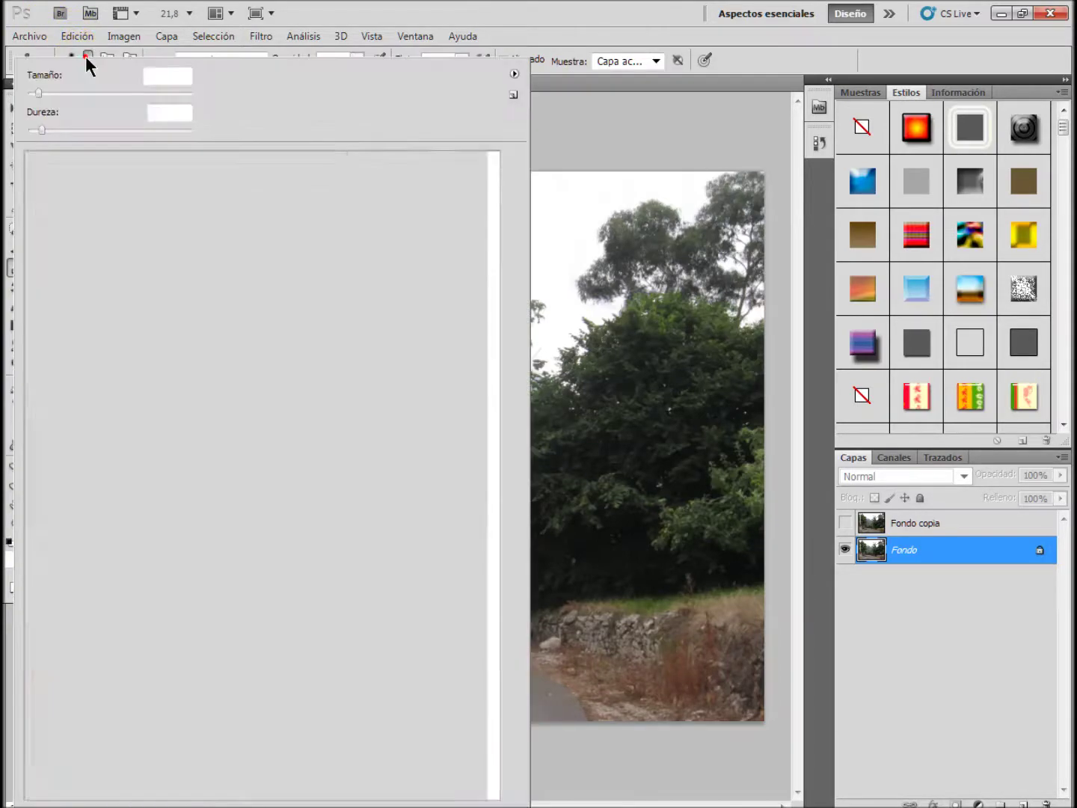
left_click_drag(35, 91, 57, 95)
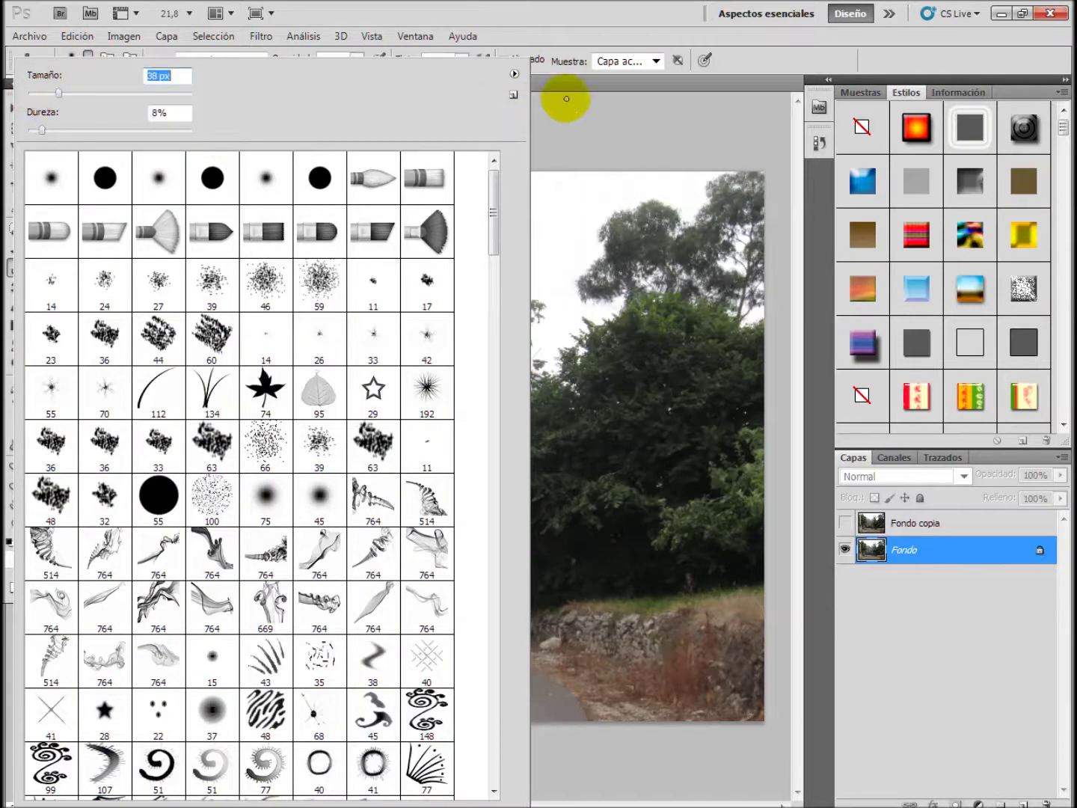
left_click(573, 17)
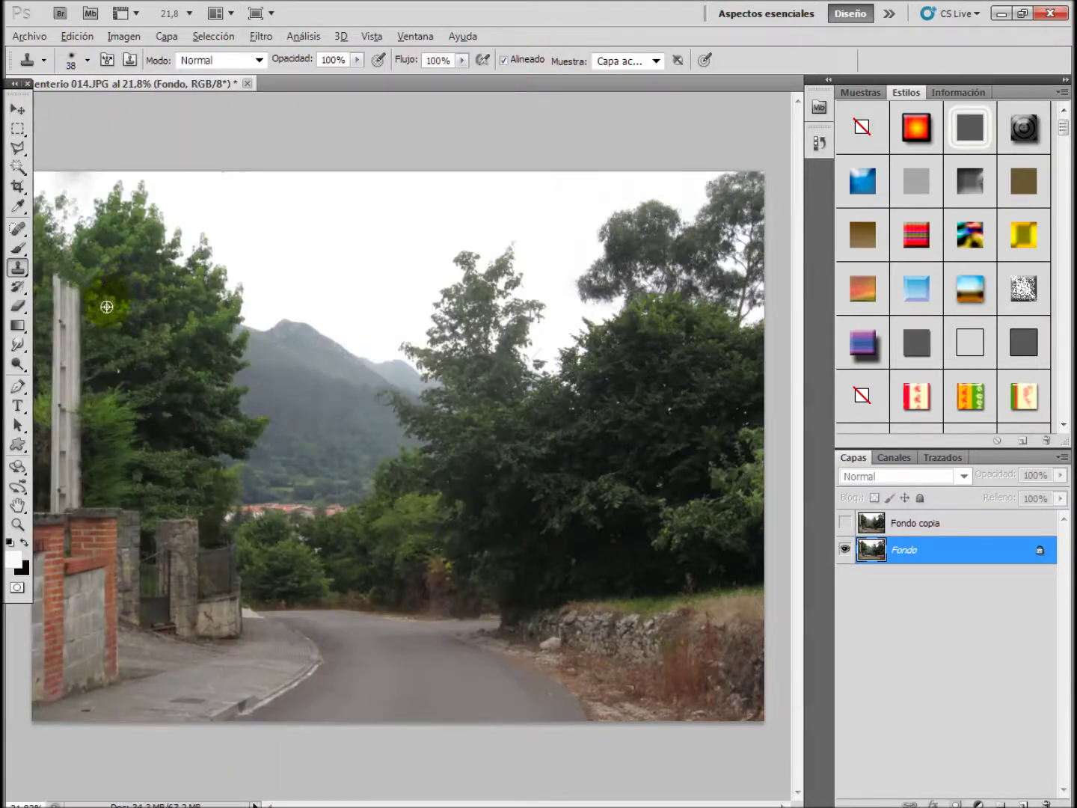
mouse_move(78, 306)
left_mouse_down()
mouse_move(65, 279)
mouse_move(56, 287)
left_mouse_up()
left_click_drag(66, 287, 60, 292)
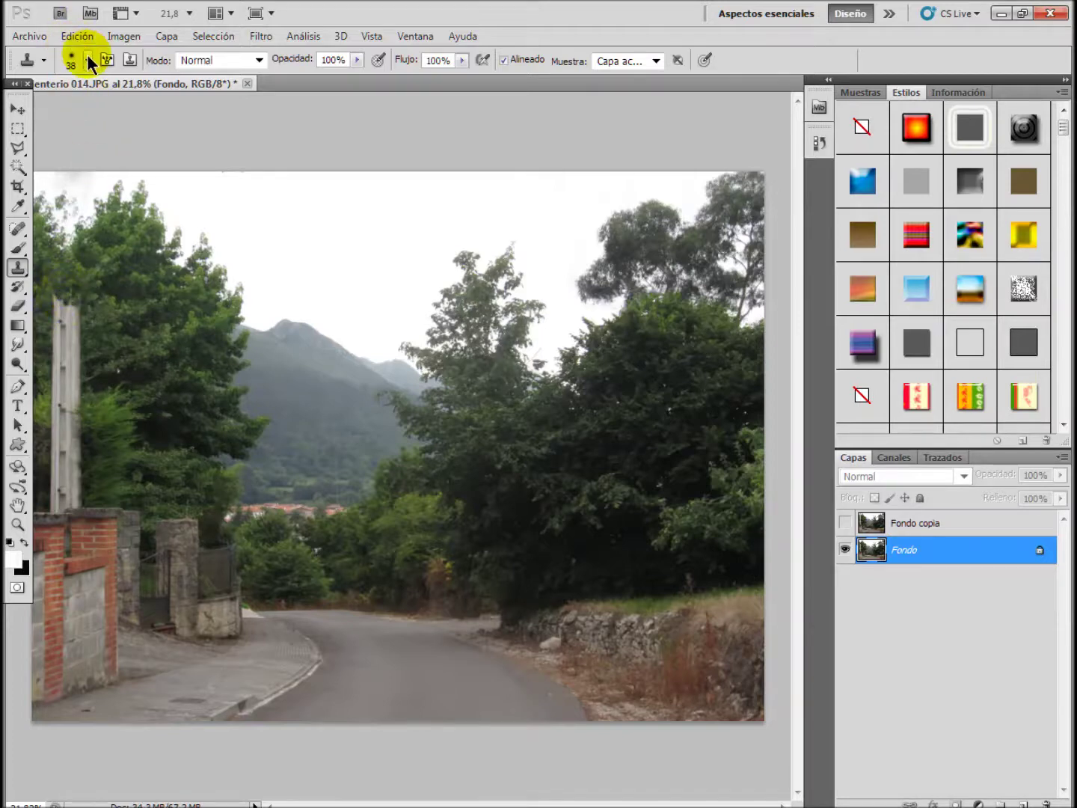
- Enlarge the clone brush to 78 px and resample foliage to cover the pole top
left_click(86, 59)
left_click_drag(62, 90, 74, 92)
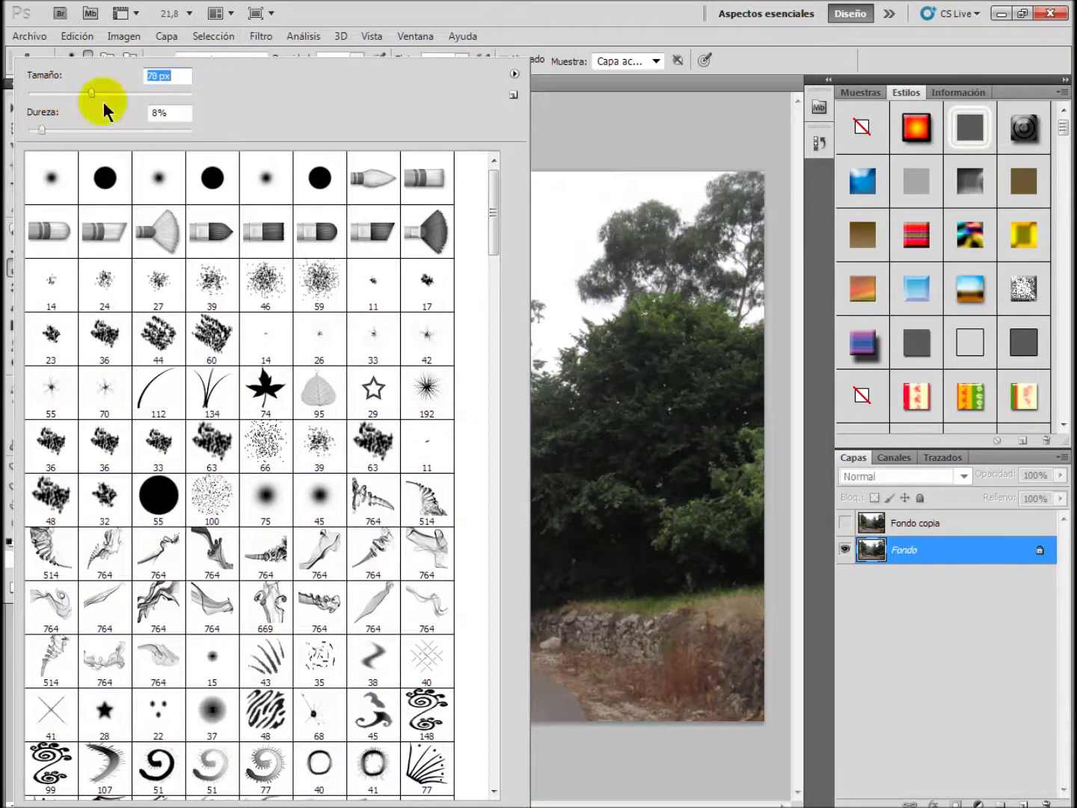
left_click(599, 18)
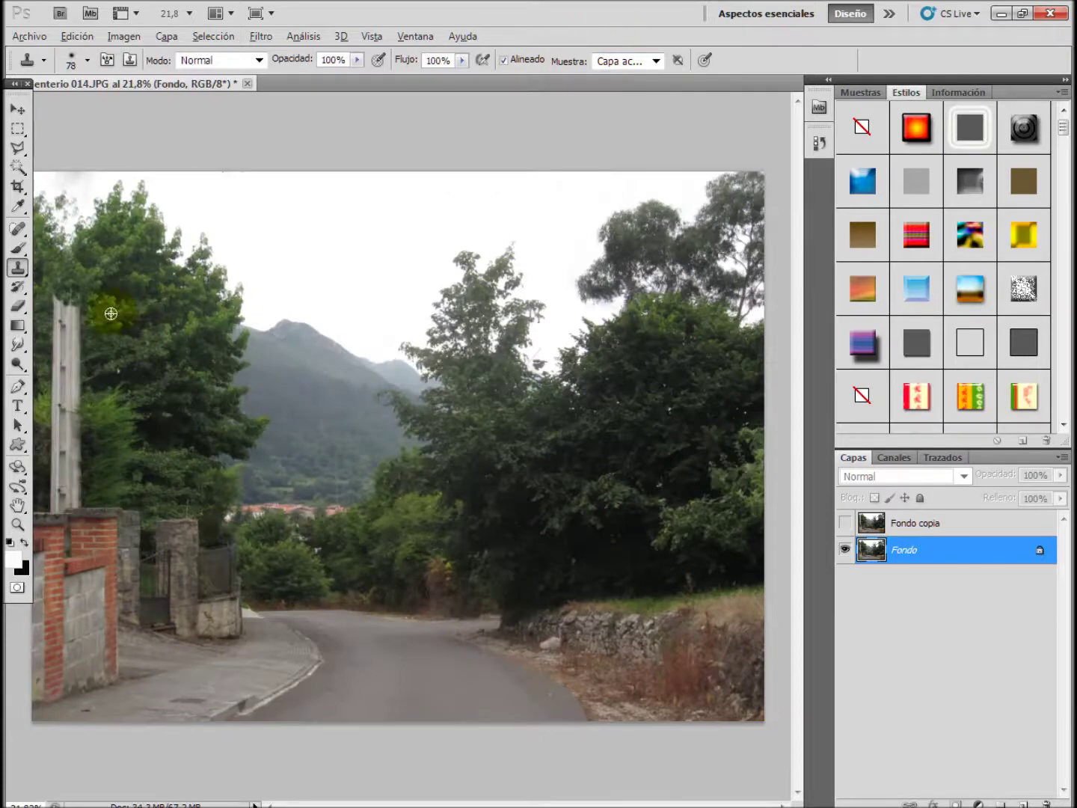
left_click(81, 308, "alt")
left_click(77, 305)
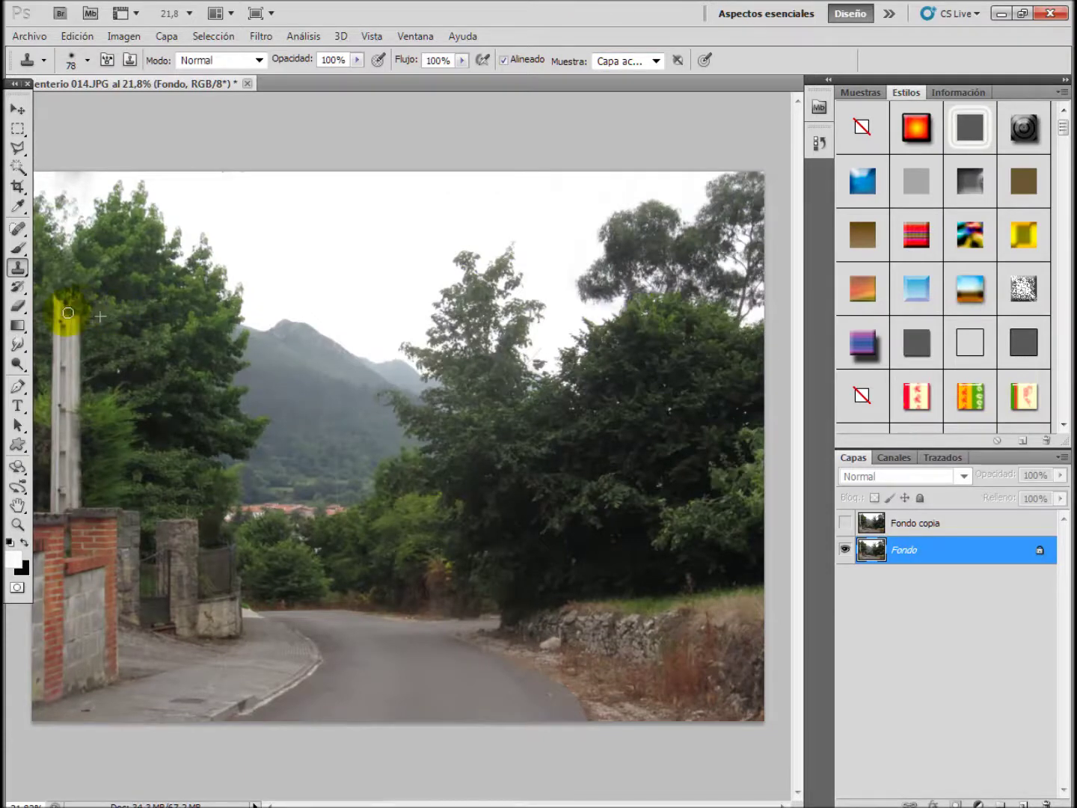
mouse_move(60, 317)
left_mouse_down()
mouse_move(55, 308)
mouse_move(77, 336)
mouse_move(65, 366)
mouse_move(62, 308)
left_mouse_up()
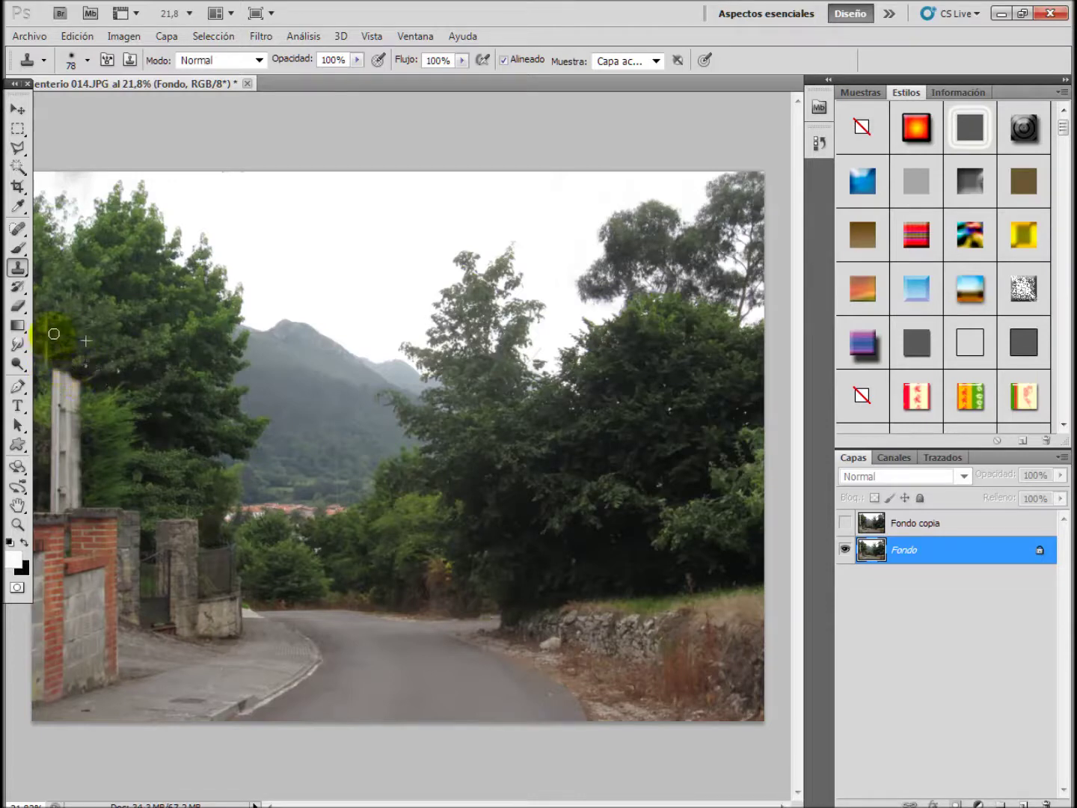
left_click(47, 313)
left_click_drag(43, 351, 50, 358)
- Clone greenery over the middle of the pole down toward the wall
left_click_drag(102, 391, 46, 384)
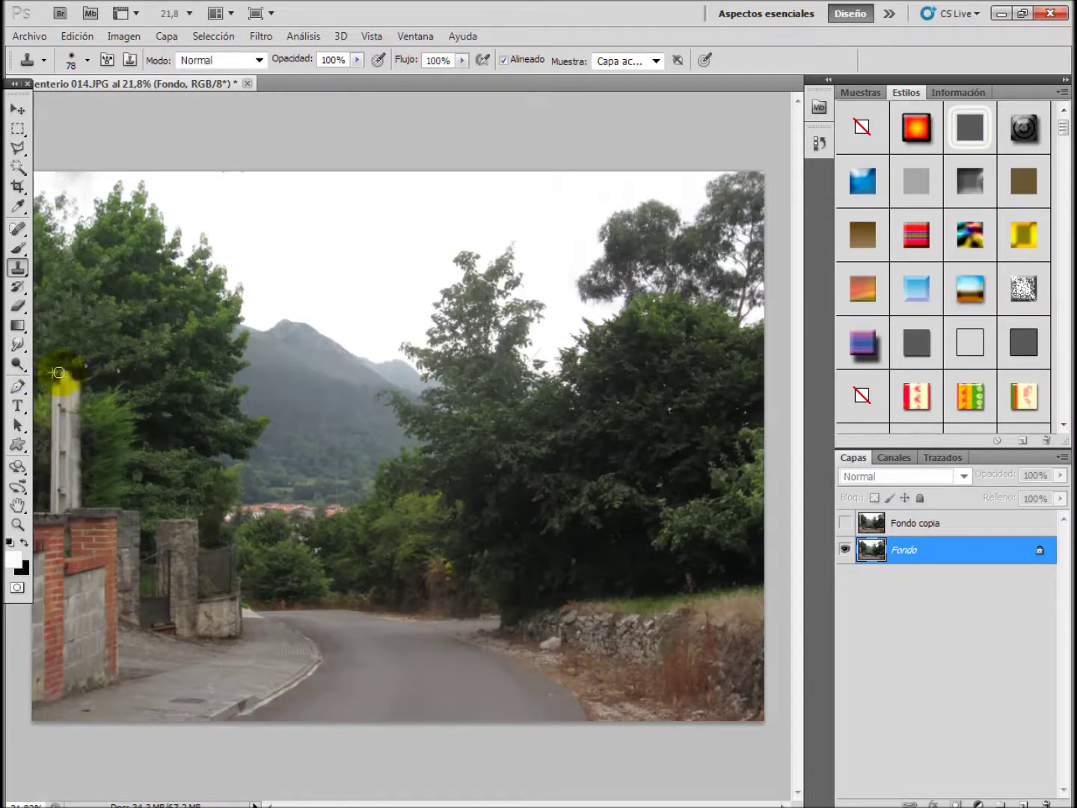
left_click_drag(58, 372, 49, 374)
mouse_move(74, 376)
left_mouse_down()
mouse_move(67, 380)
mouse_move(104, 405)
mouse_move(54, 398)
mouse_move(52, 373)
mouse_move(58, 424)
left_mouse_up()
left_click(105, 421, "alt")
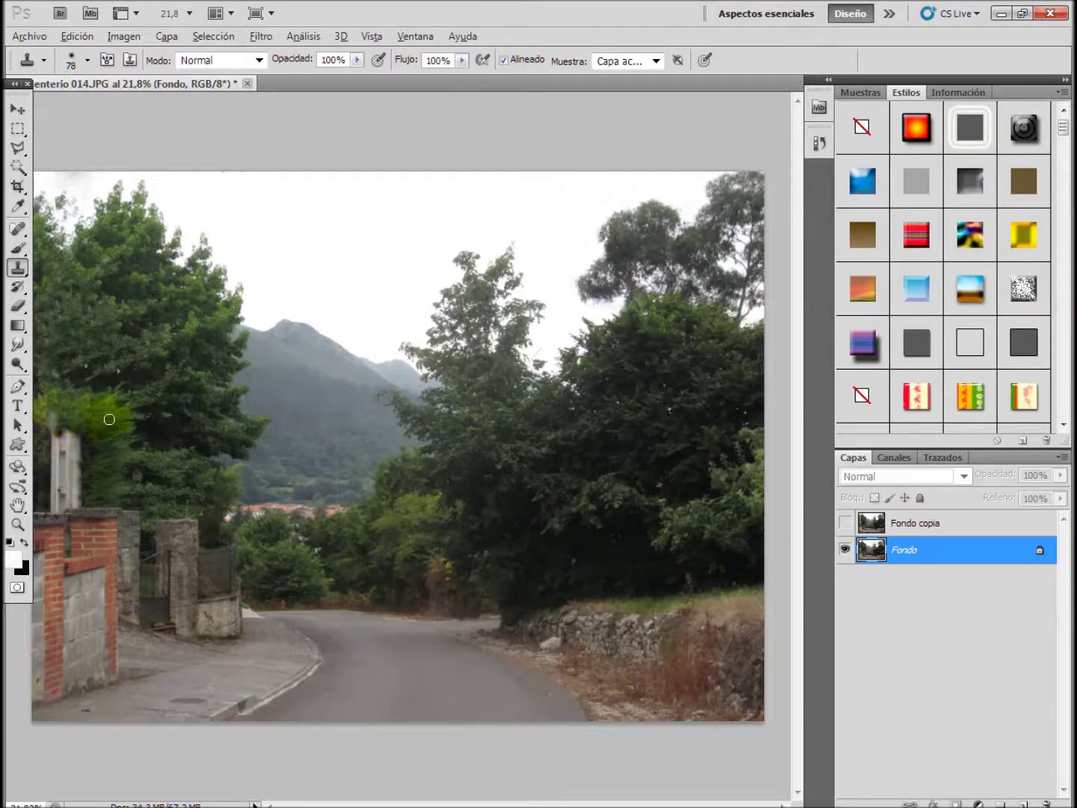
mouse_move(60, 415)
left_mouse_down()
mouse_move(66, 436)
mouse_move(77, 435)
left_mouse_up()
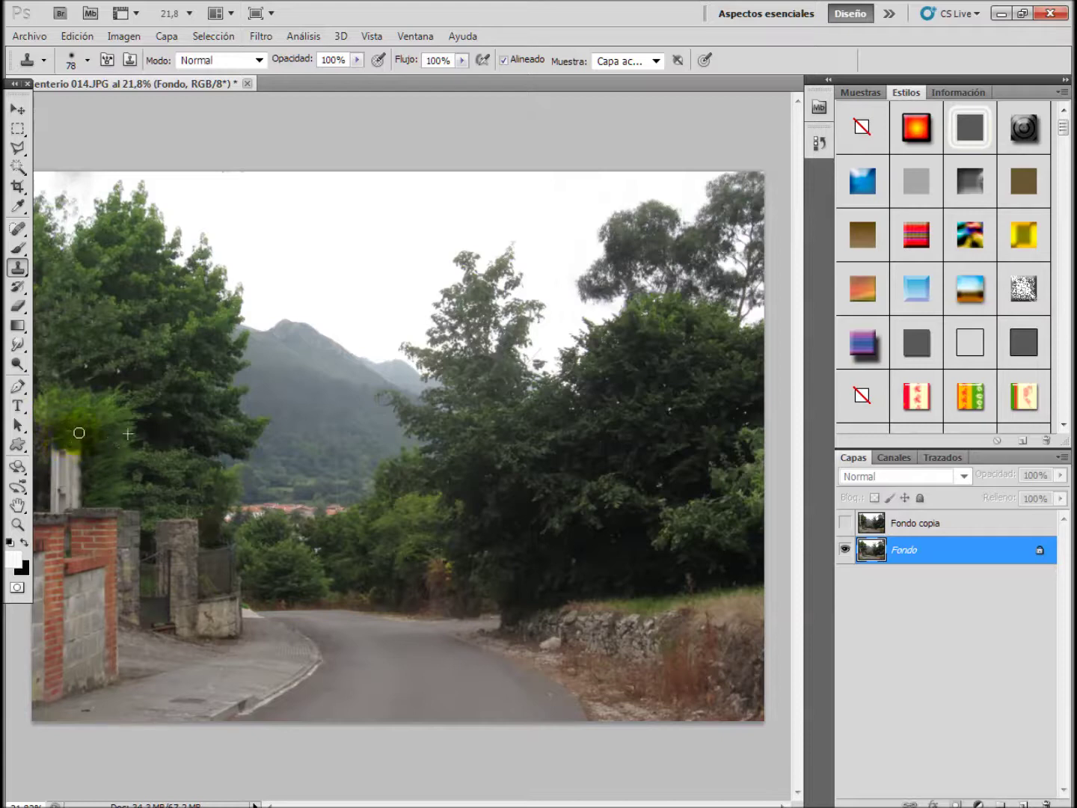
left_click(89, 445, "alt")
mouse_move(75, 446)
left_mouse_down()
mouse_move(57, 462)
mouse_move(53, 445)
mouse_move(60, 486)
left_mouse_up()
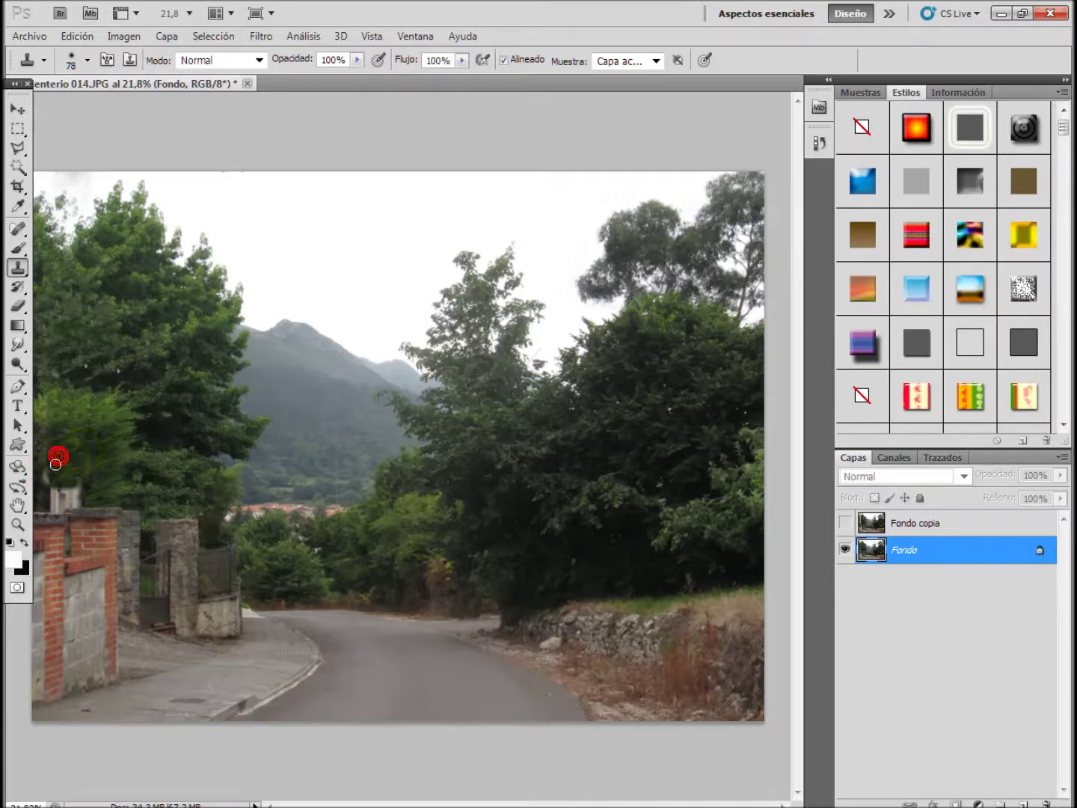
- Resample near the wall and clone away the pole stump along the wall top
key("alt")
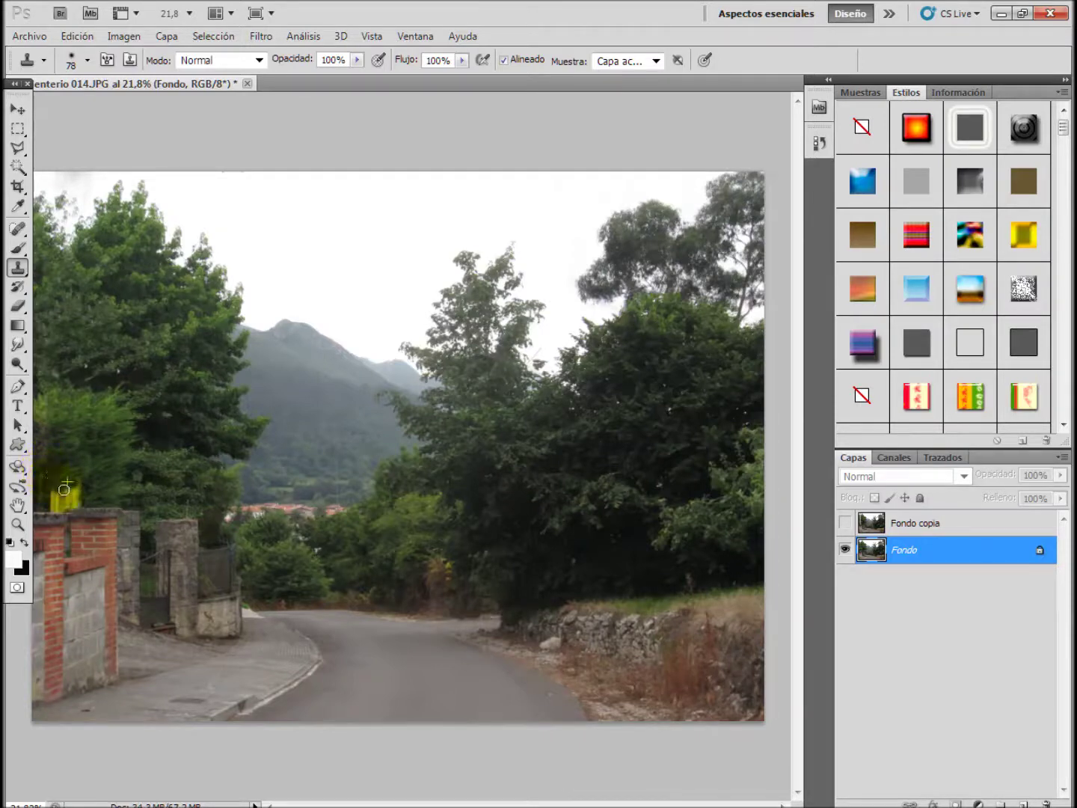
left_click(103, 478, "alt")
left_click(57, 500)
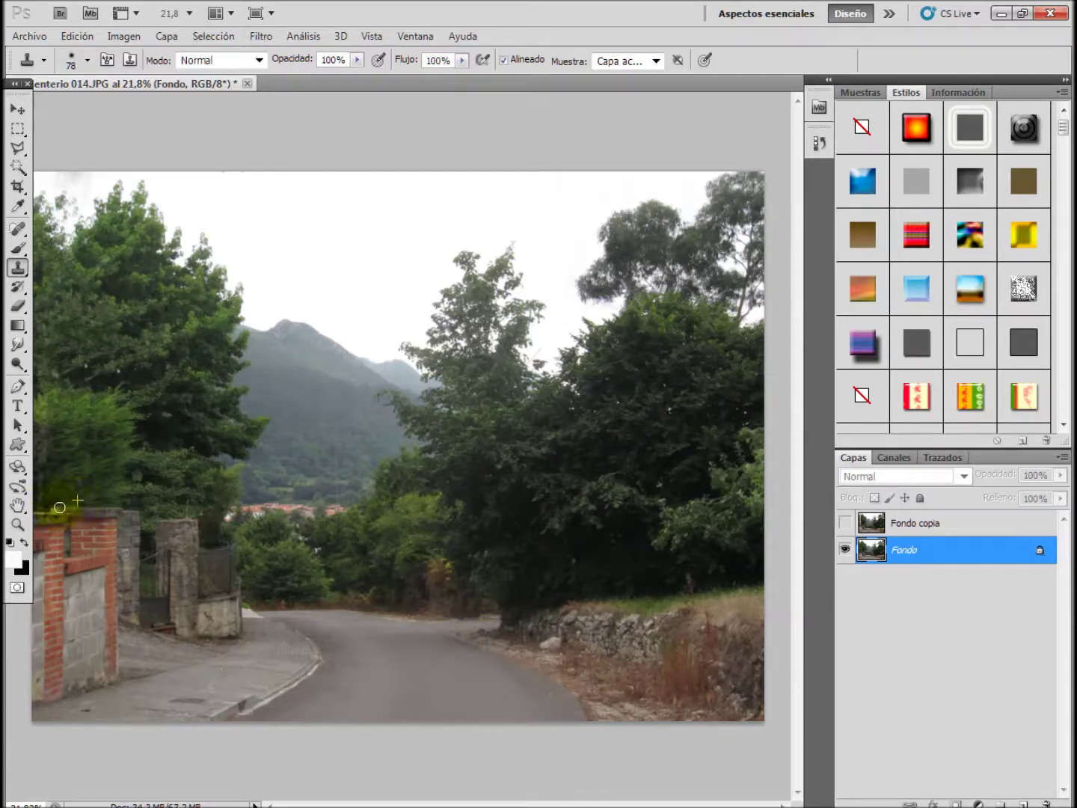
left_click(63, 505)
left_click_drag(54, 506, 66, 504)
left_click(100, 485, "alt")
left_click(83, 489)
left_click_drag(75, 492, 122, 435)
scroll(268, 562, "up", 3)
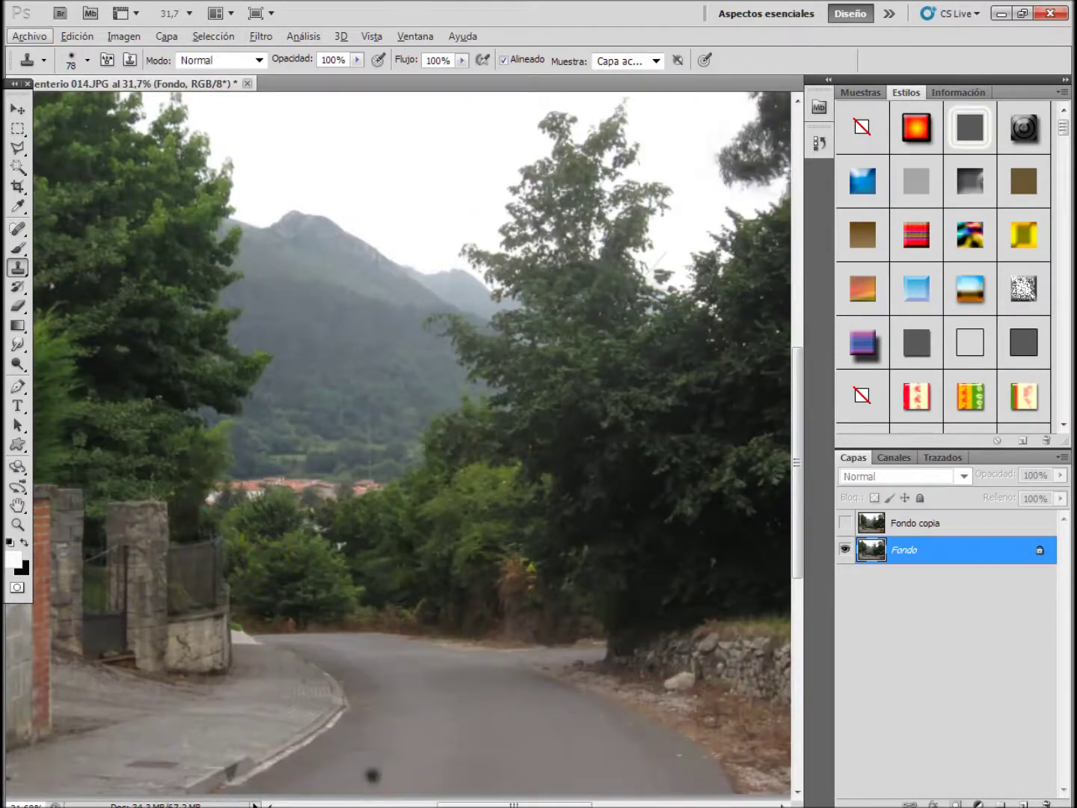
left_click_drag(553, 805, 452, 806)
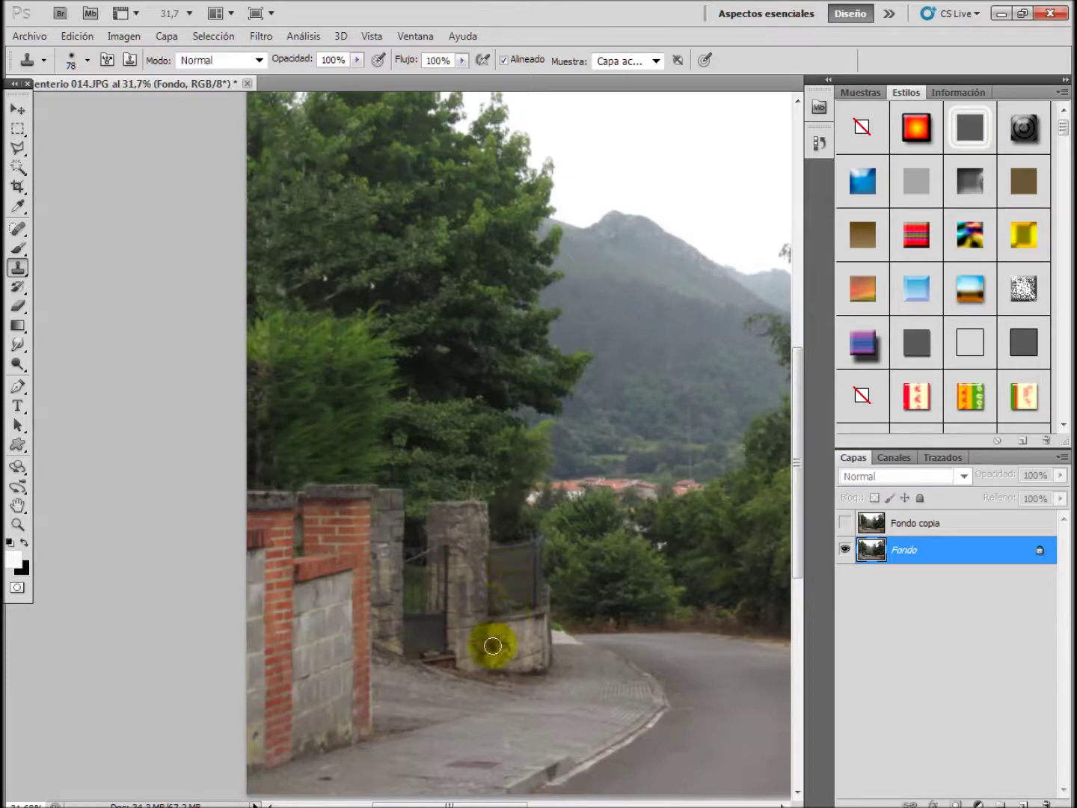
scroll(492, 643, "down", 1)
scroll(488, 637, "down", 1)
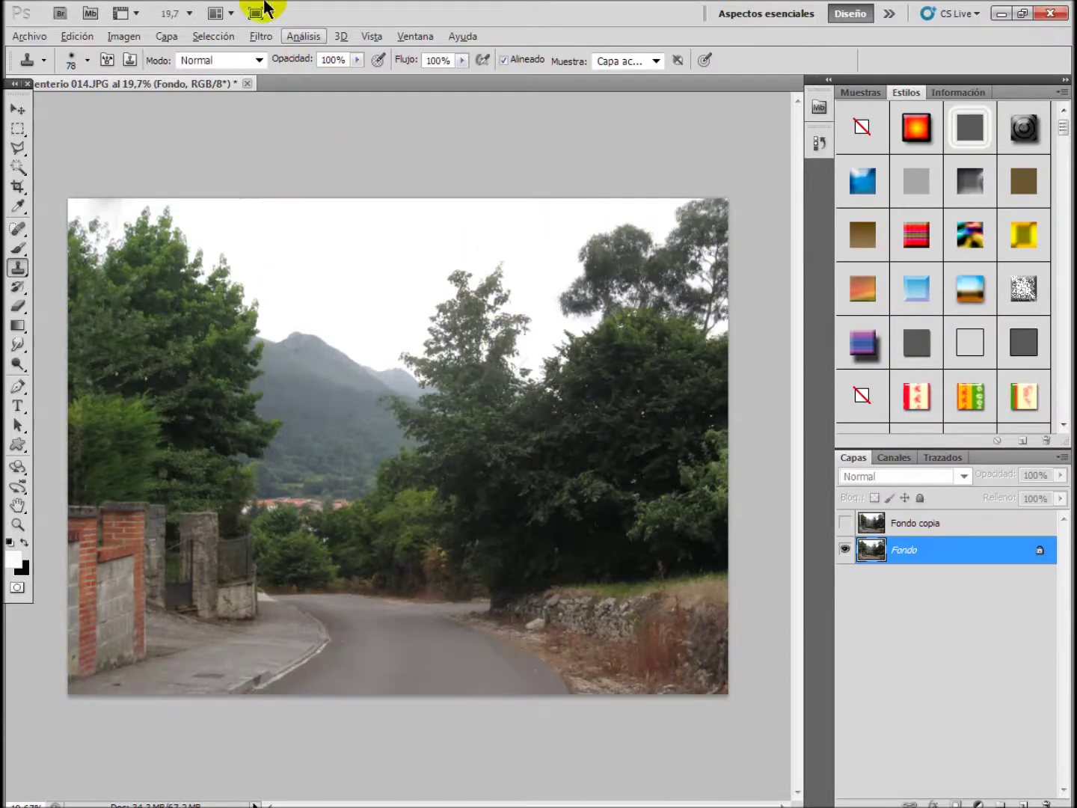
left_click(127, 36)
mouse_move(168, 87)
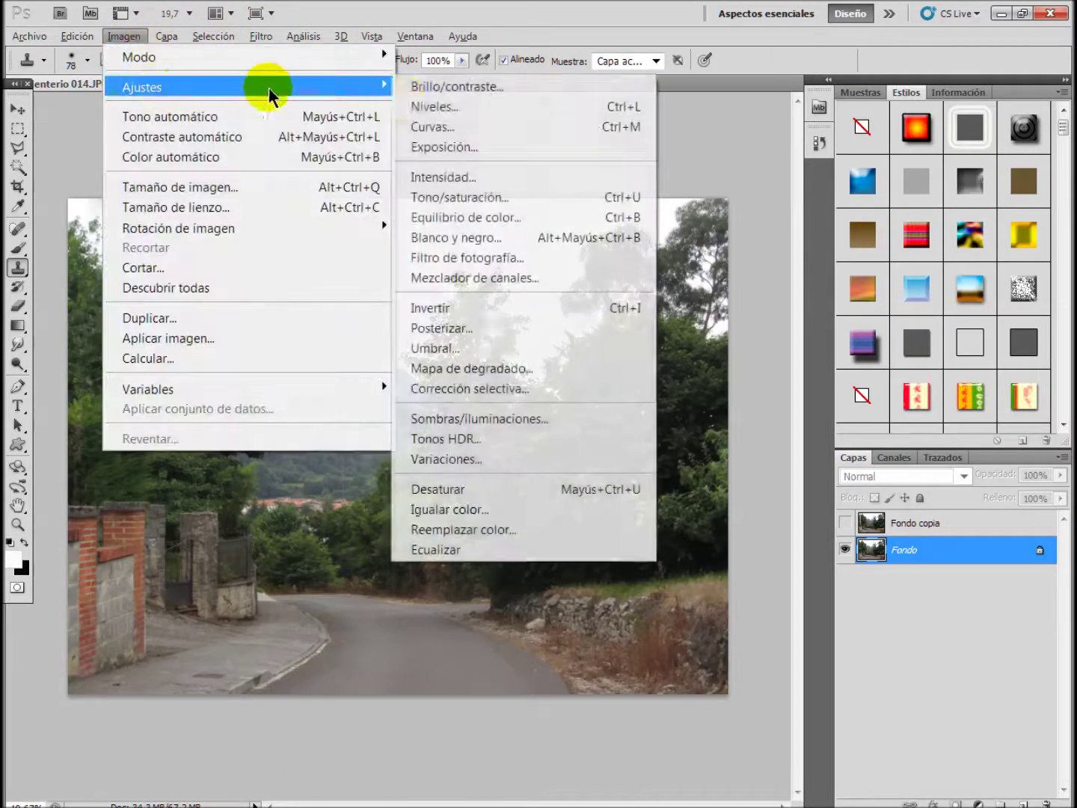
- Apply a Curves adjustment lowering the midtone and shadow points (Input 63, Output 40)
left_click(407, 126)
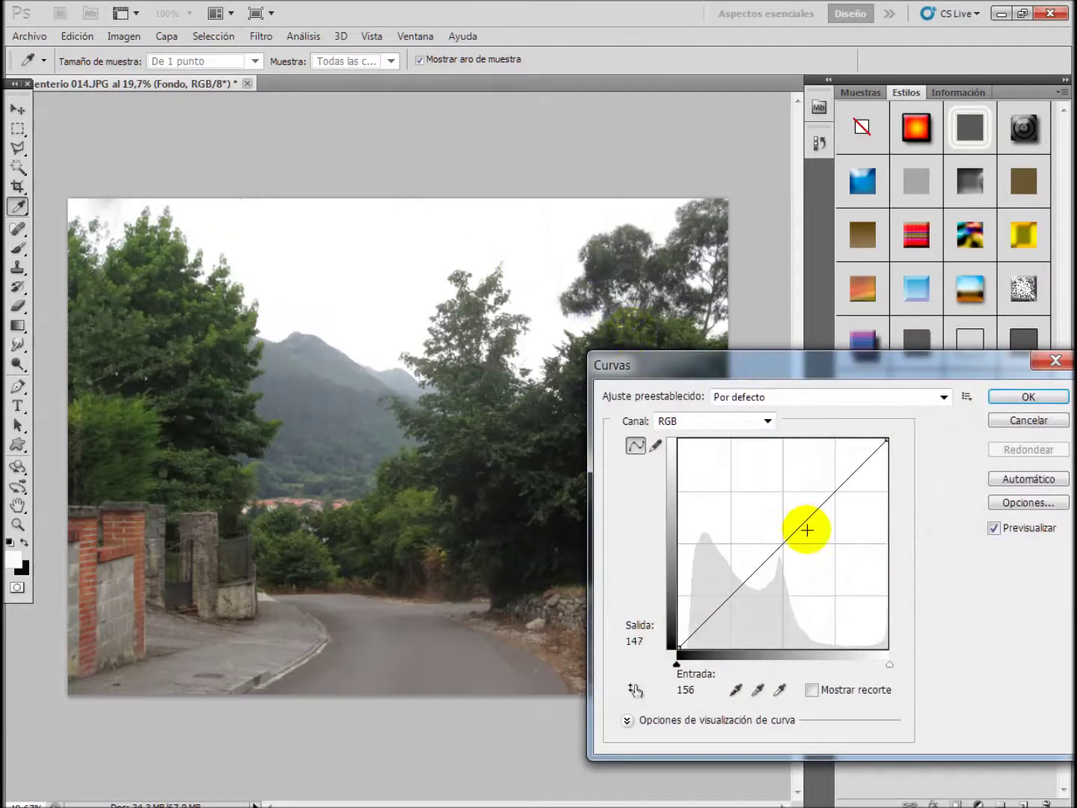
left_click_drag(806, 522, 816, 524)
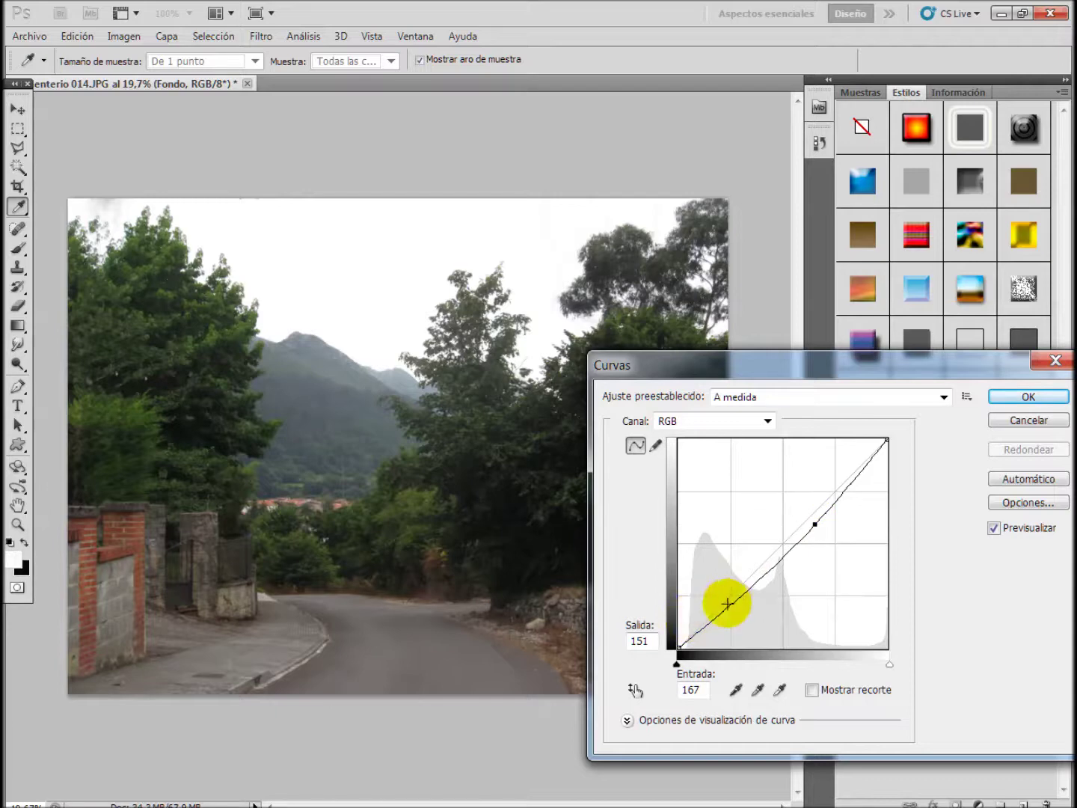
left_click_drag(720, 607, 729, 614)
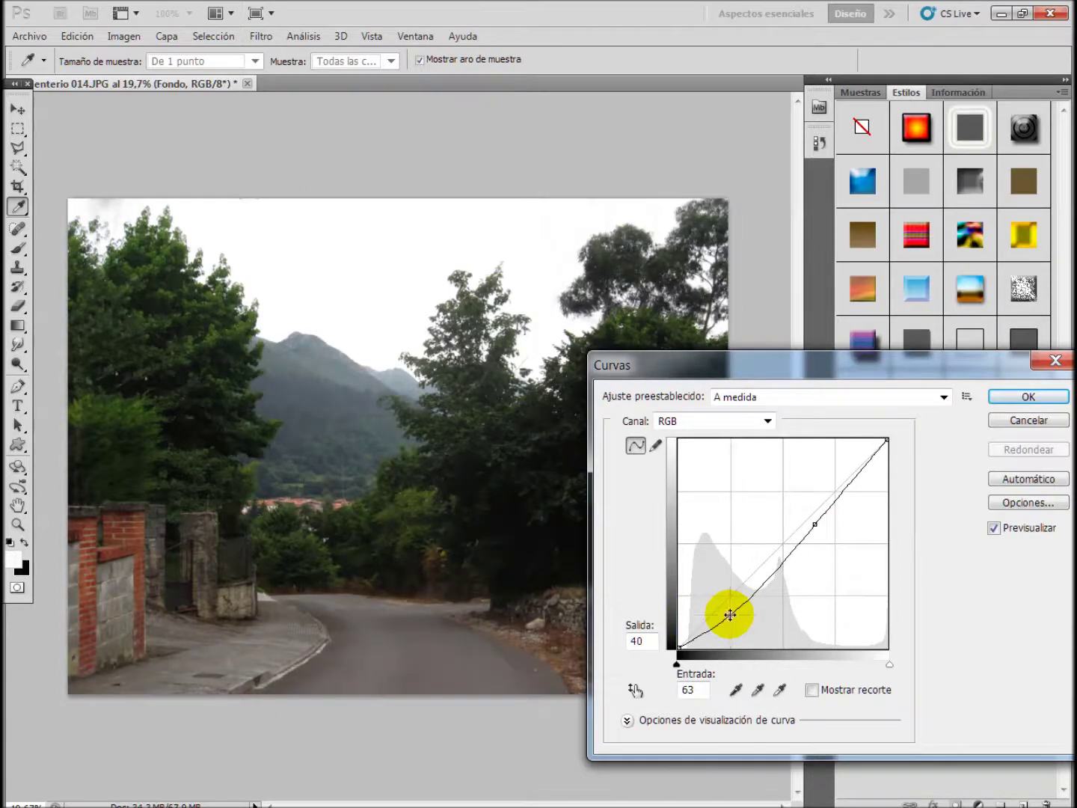
left_click(1041, 403)
key("s")
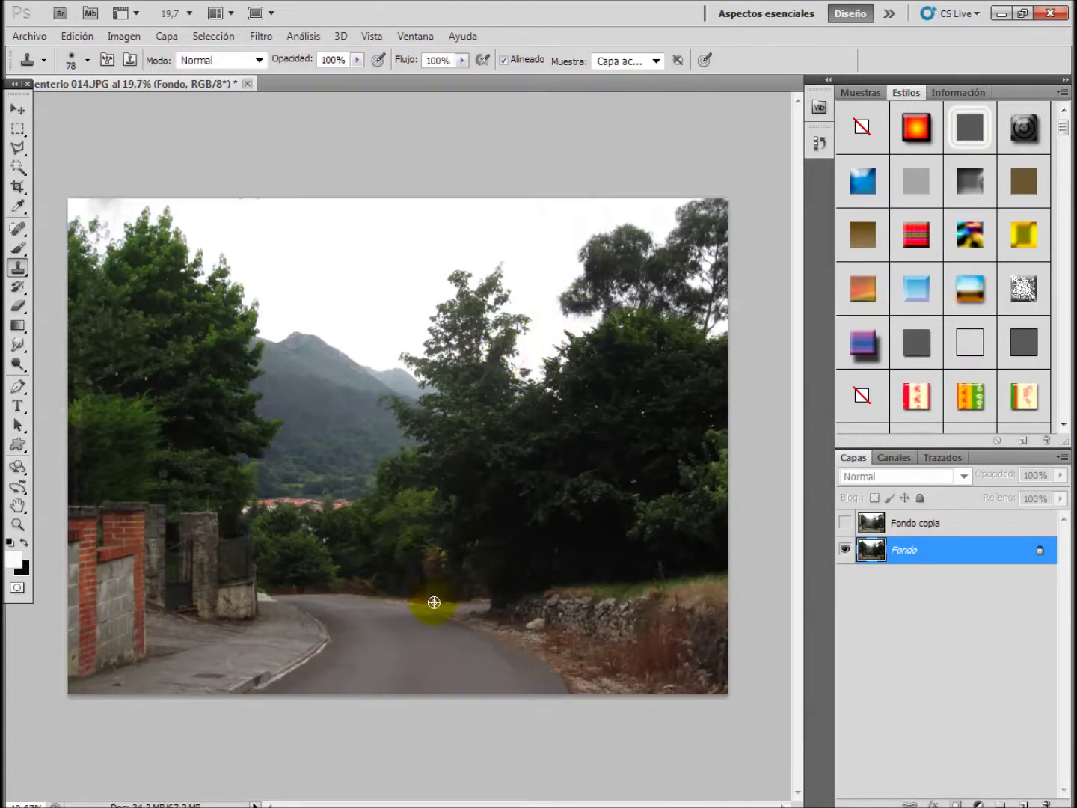
- Heal the leftover wire bit in the treetops with a 41 px Spot Healing Brush
scroll(433, 602, "up", 1)
scroll(433, 602, "up", 2)
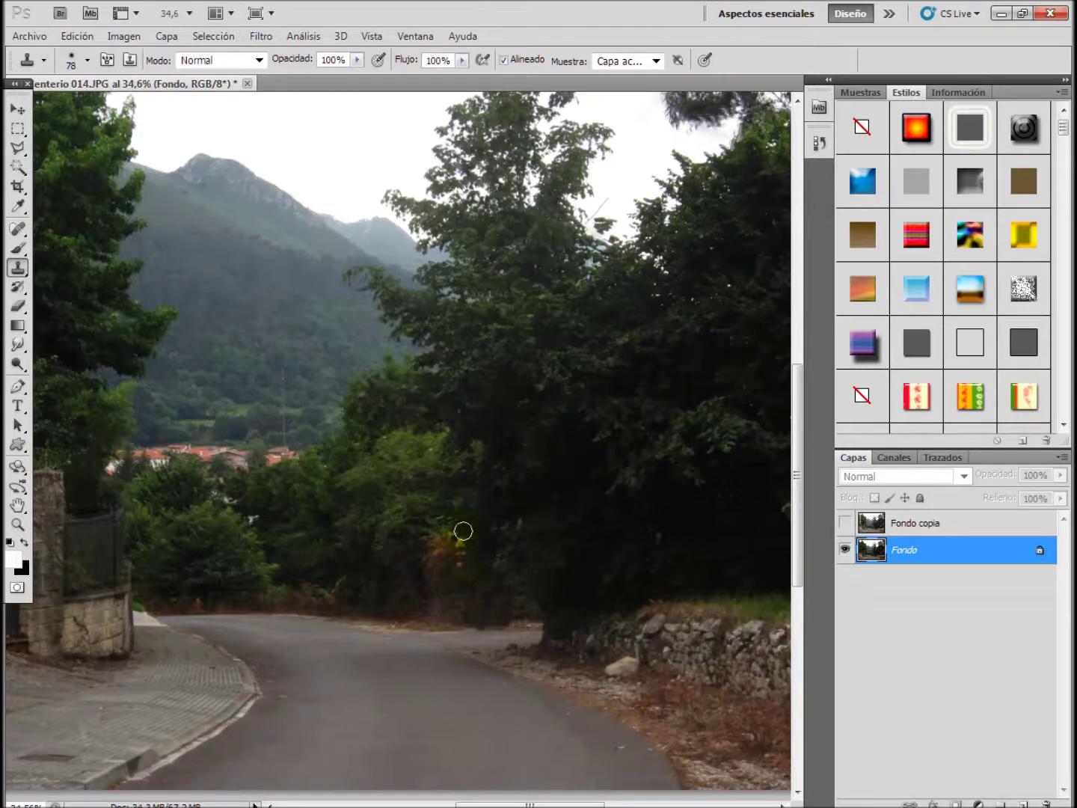
left_click_drag(654, 188, 607, 199)
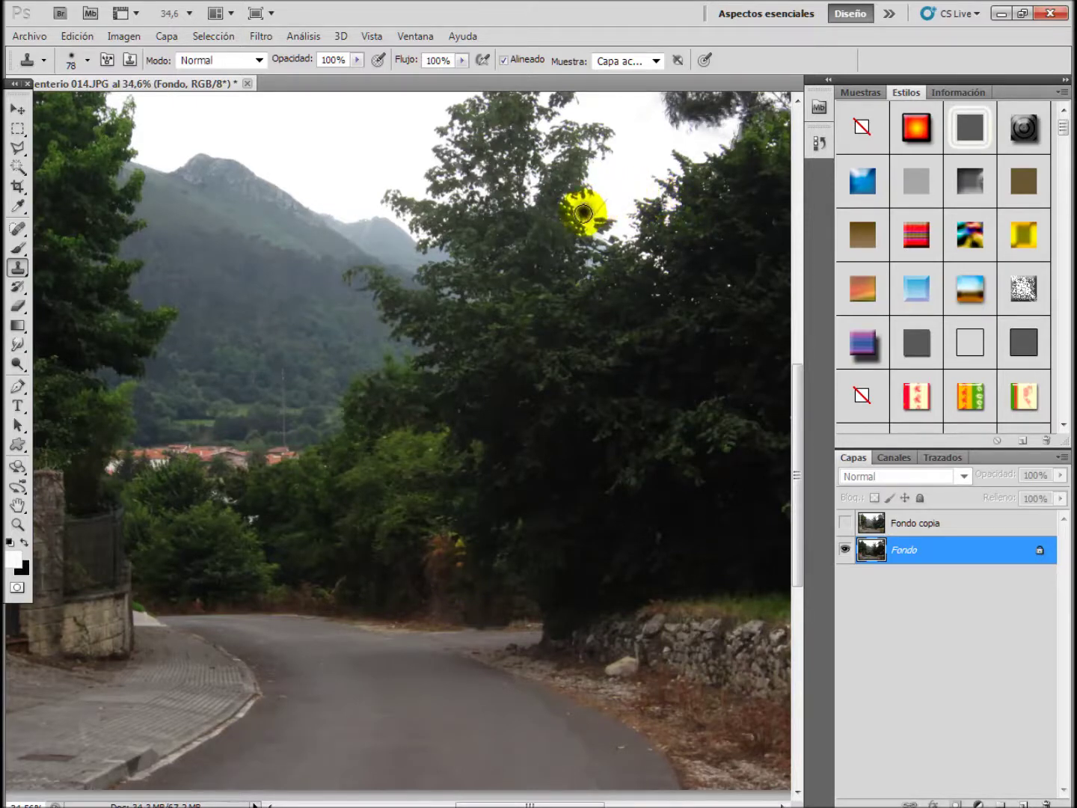
left_click(20, 229)
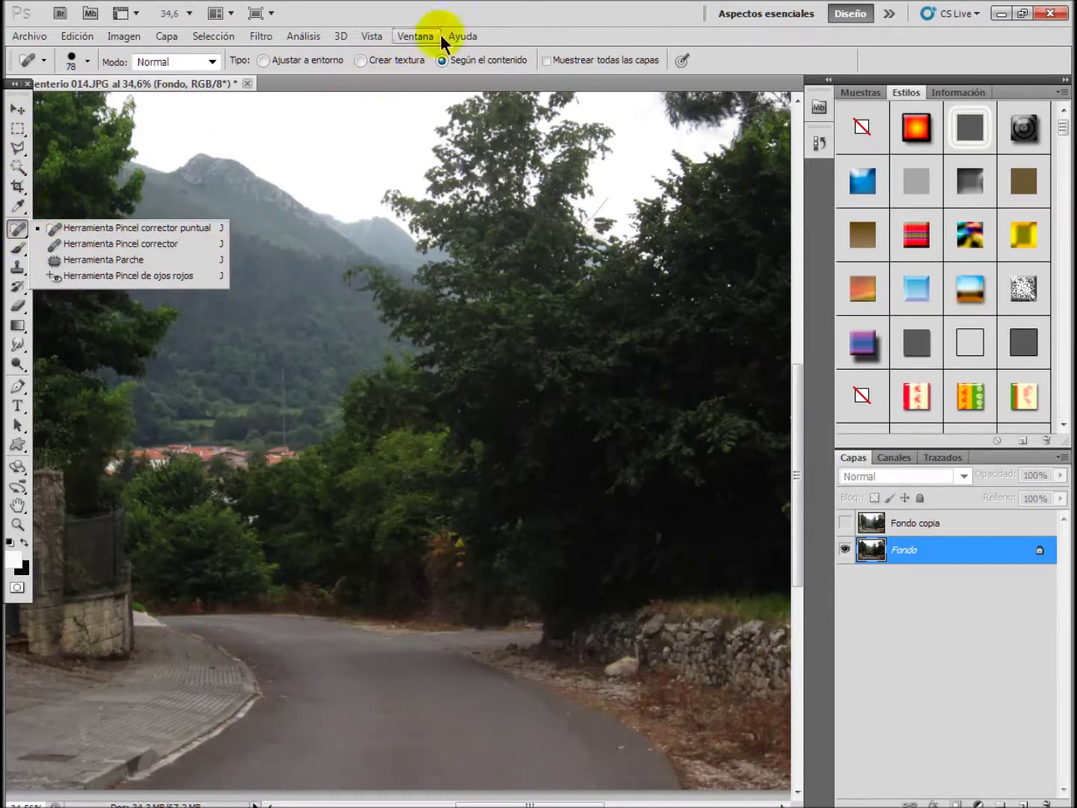
left_click(499, 14)
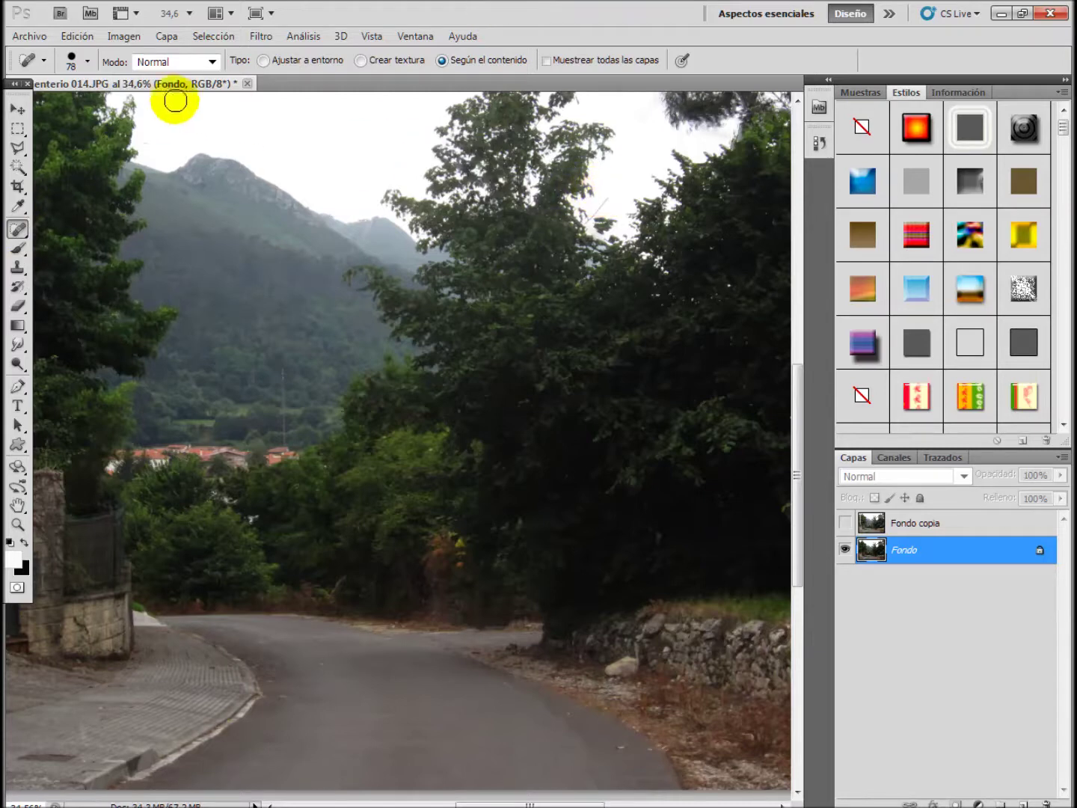
left_click(88, 62)
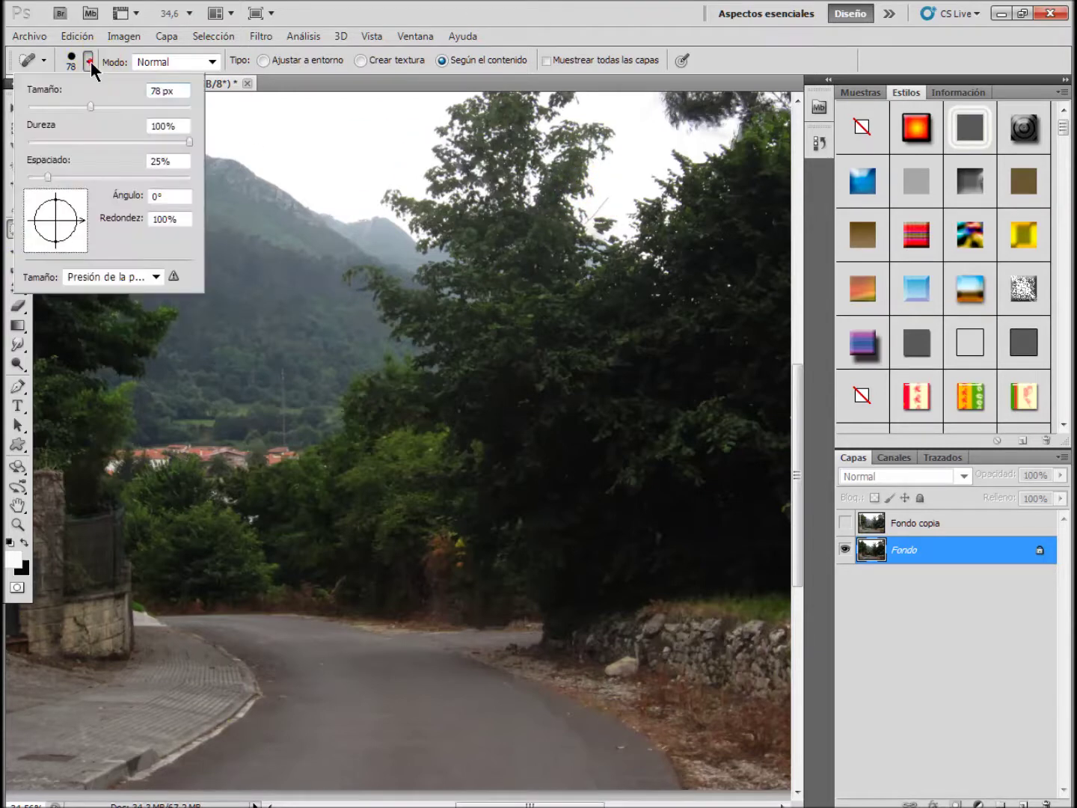
left_click(88, 107)
left_click_drag(88, 106, 61, 106)
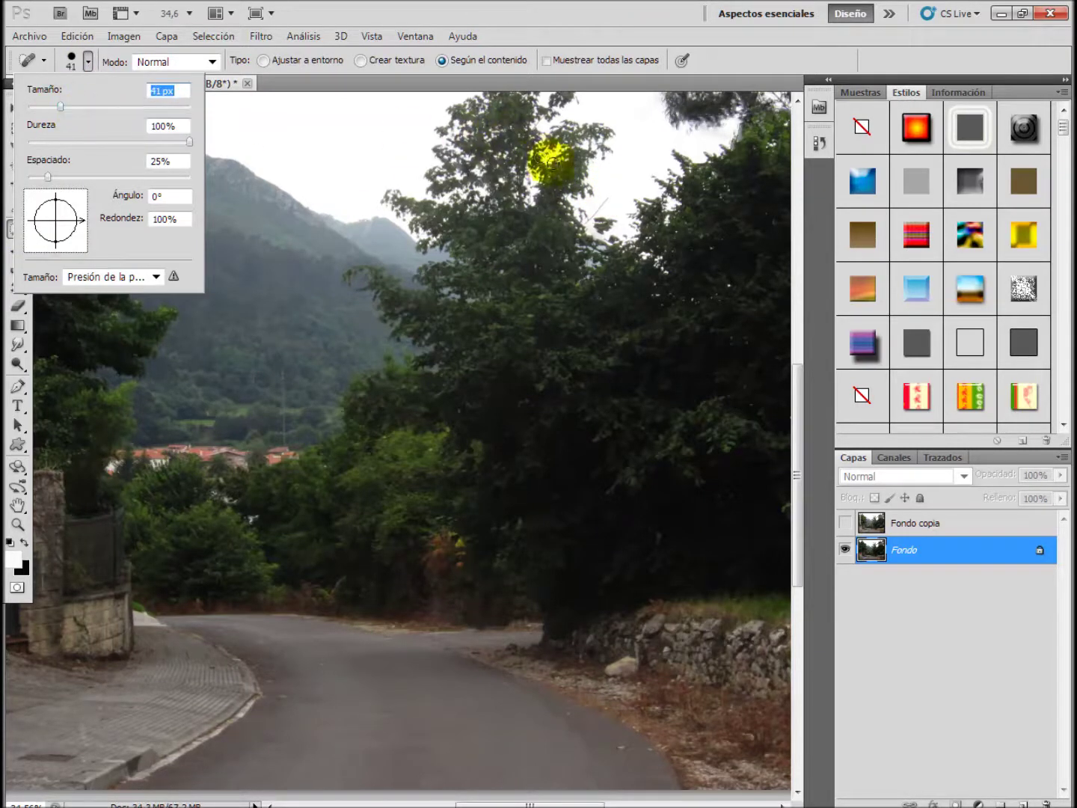
left_click(612, 193)
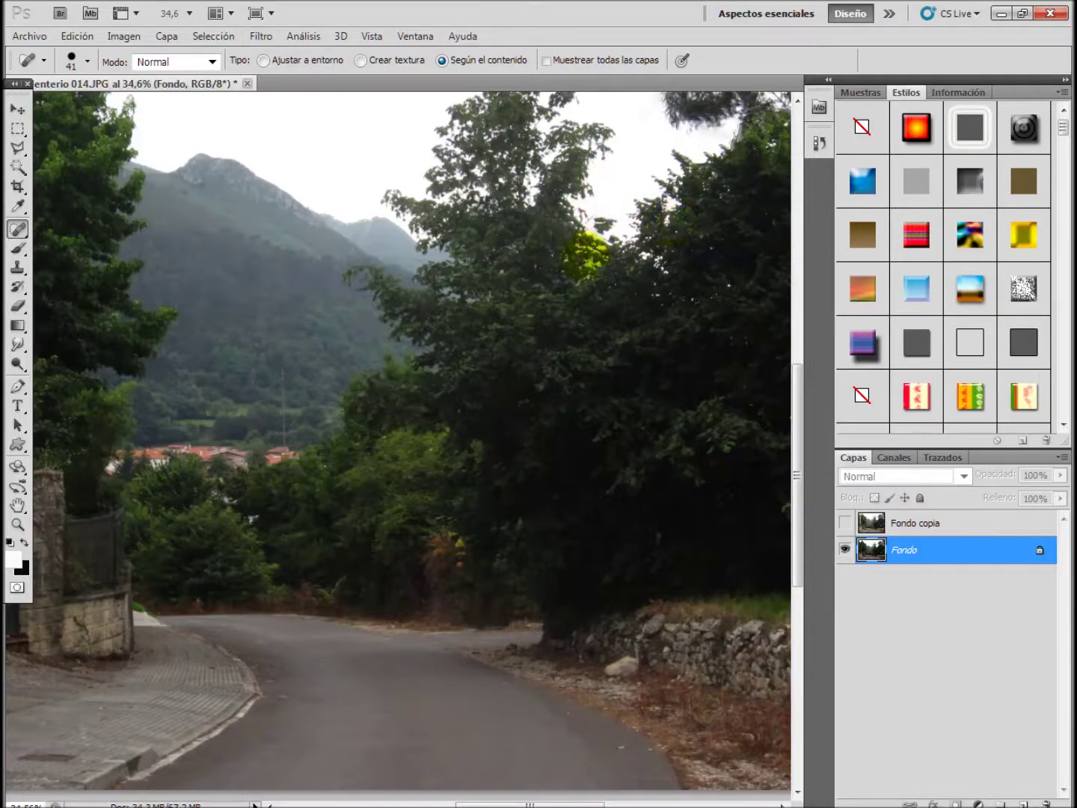
scroll(473, 427, "down", 2)
scroll(472, 426, "down", 1)
scroll(473, 427, "down", 1)
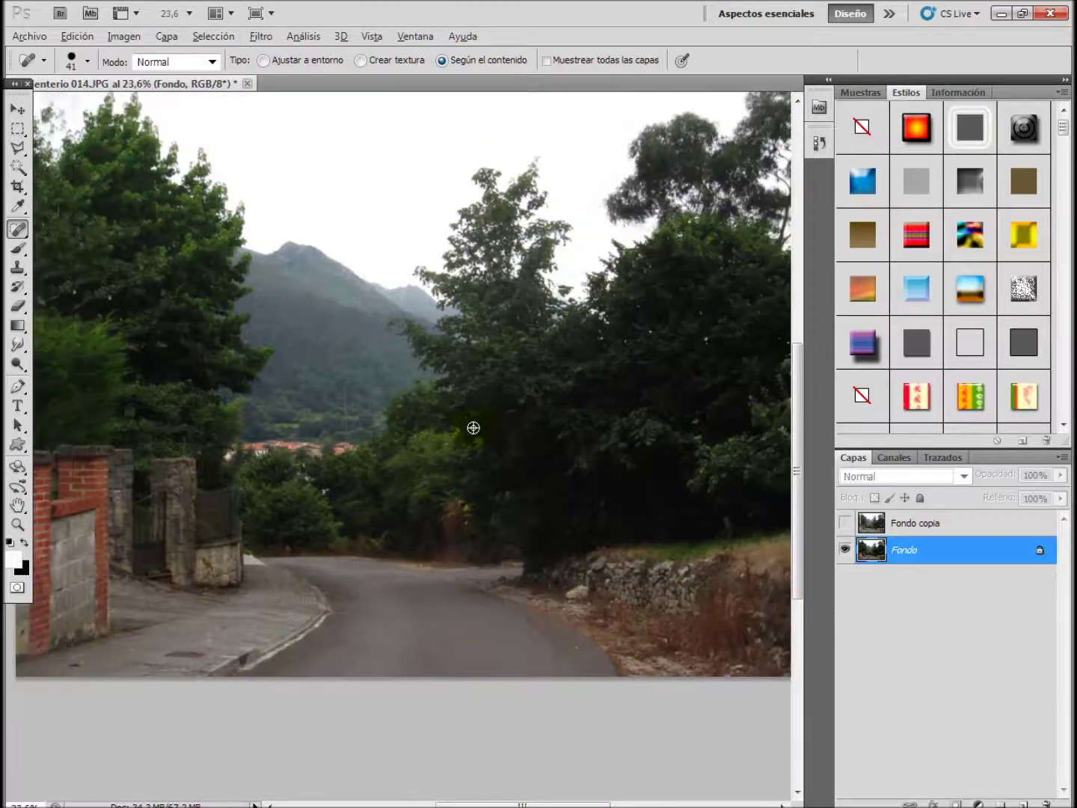
scroll(473, 427, "down", 1)
scroll(473, 427, "down", 1)
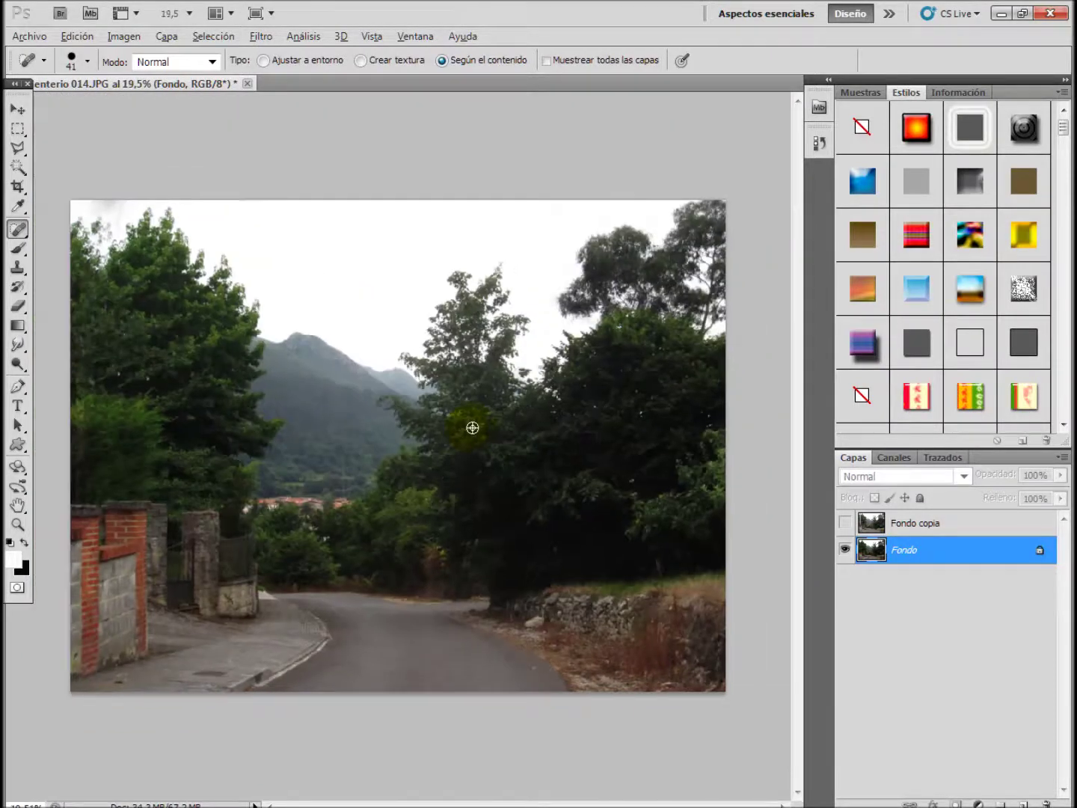
scroll(472, 427, "down", 1)
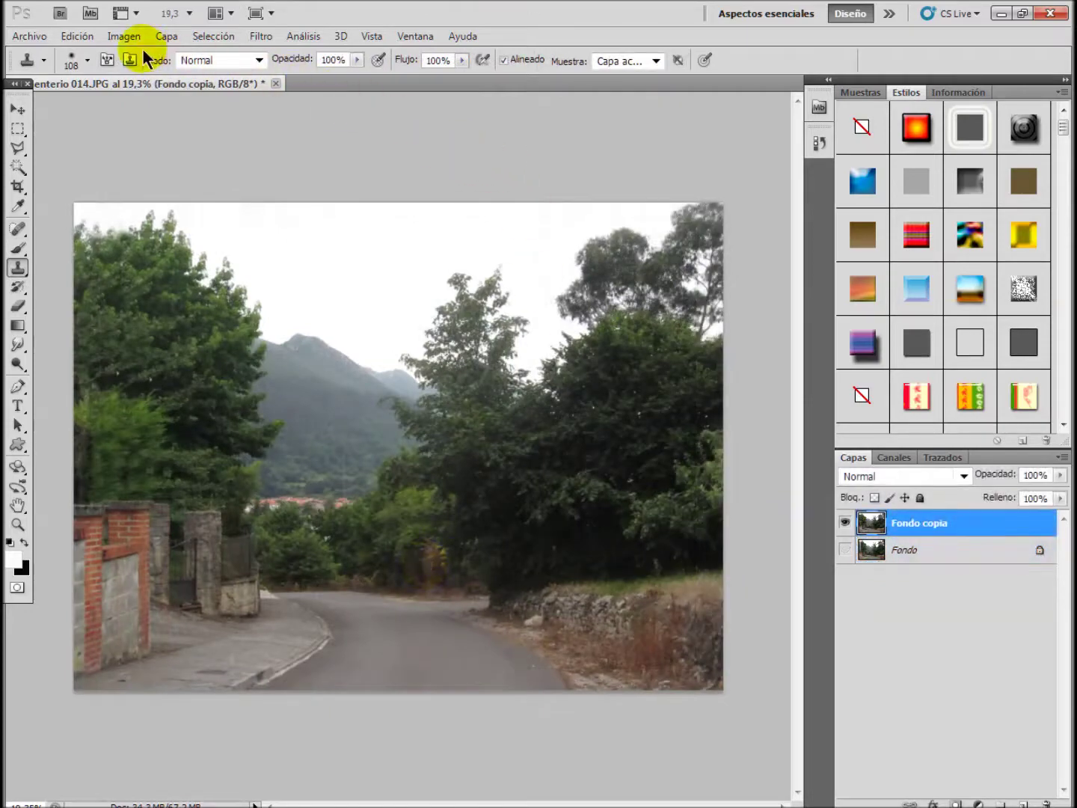
- Save As into Libraries > Imágenes > 00Tutoriales with the file name nueva01
left_click(32, 35)
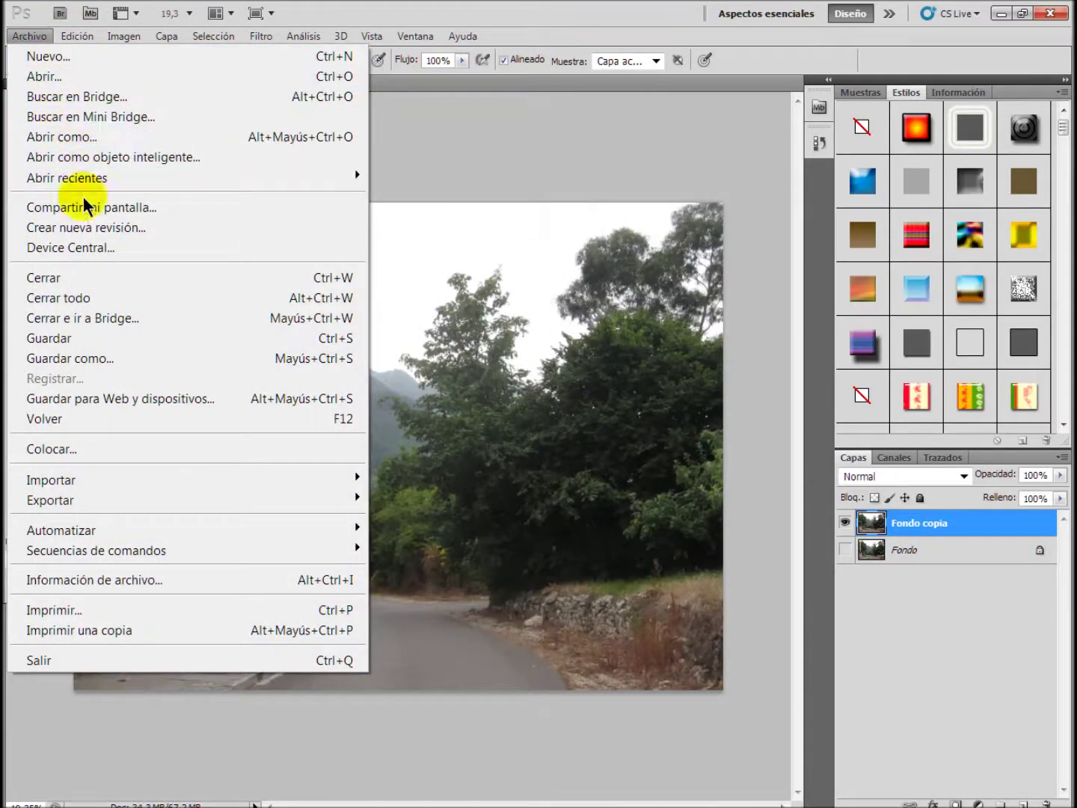
left_click(88, 362)
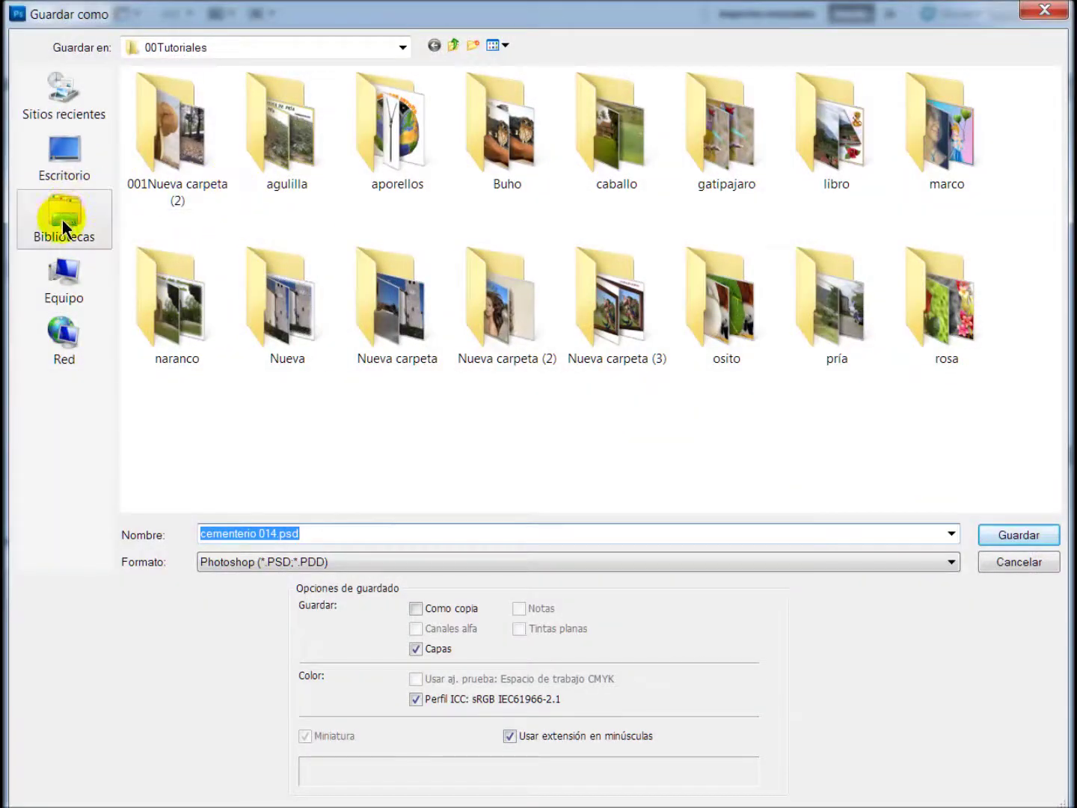
left_click(64, 217)
left_click(369, 108)
double_click(369, 107)
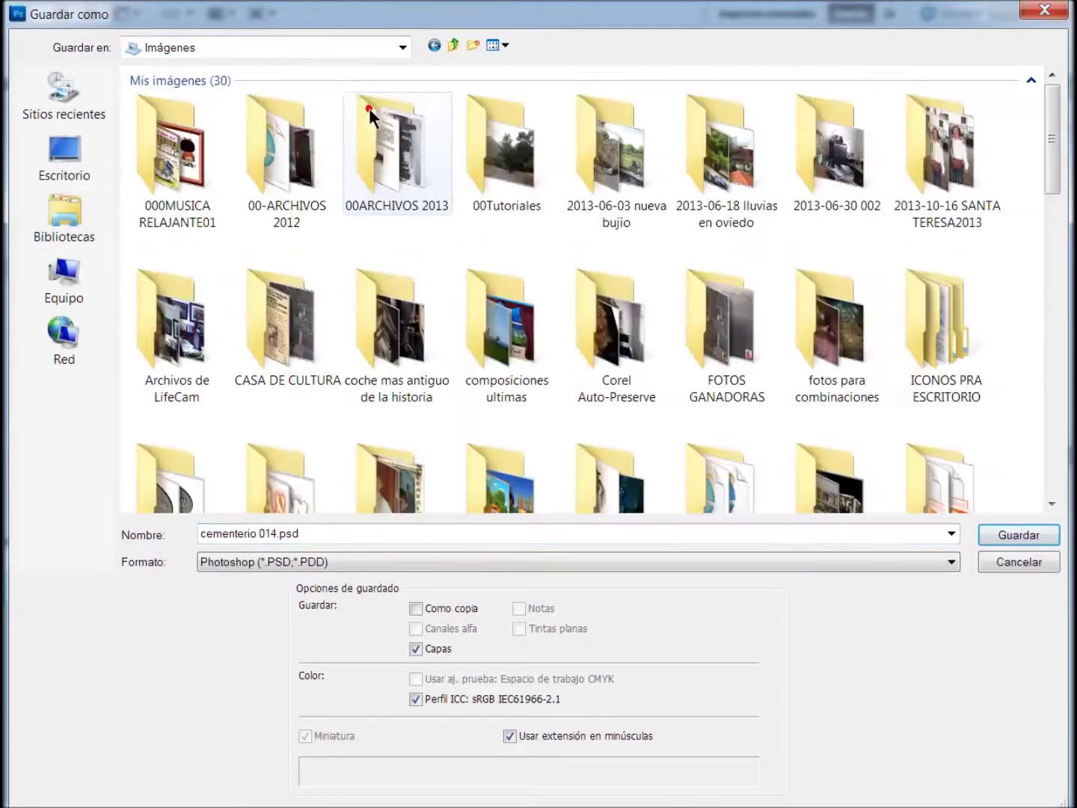
double_click(527, 184)
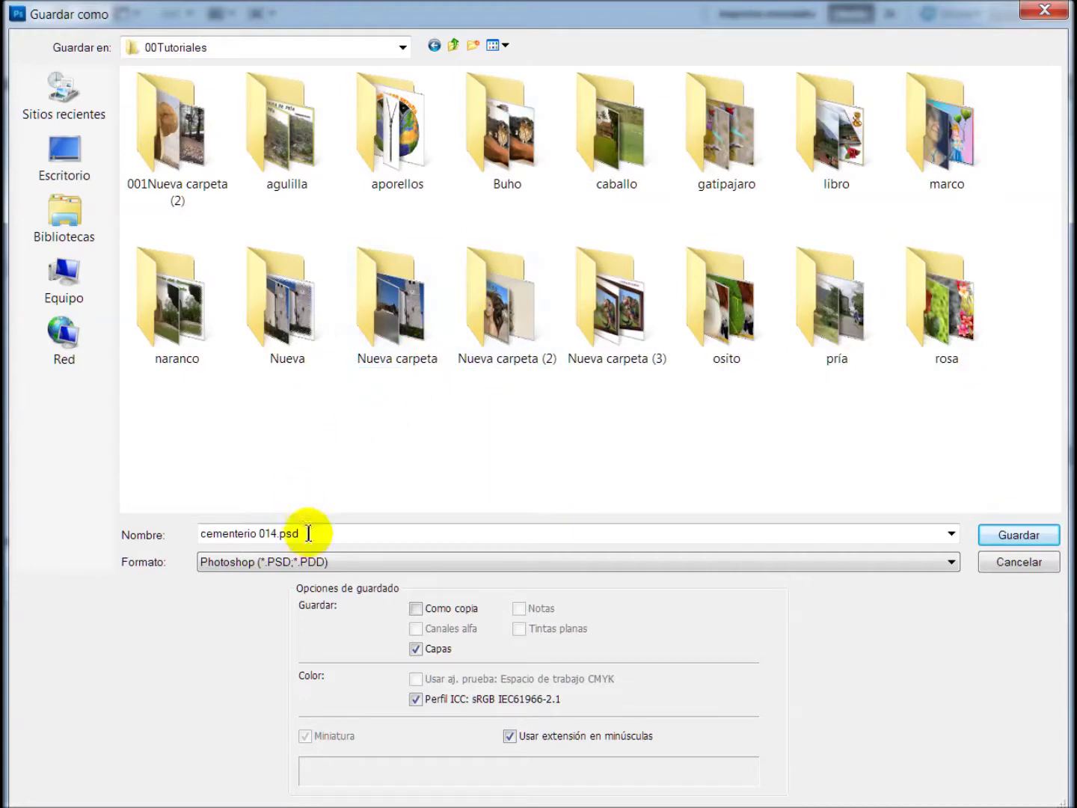
double_click(306, 533)
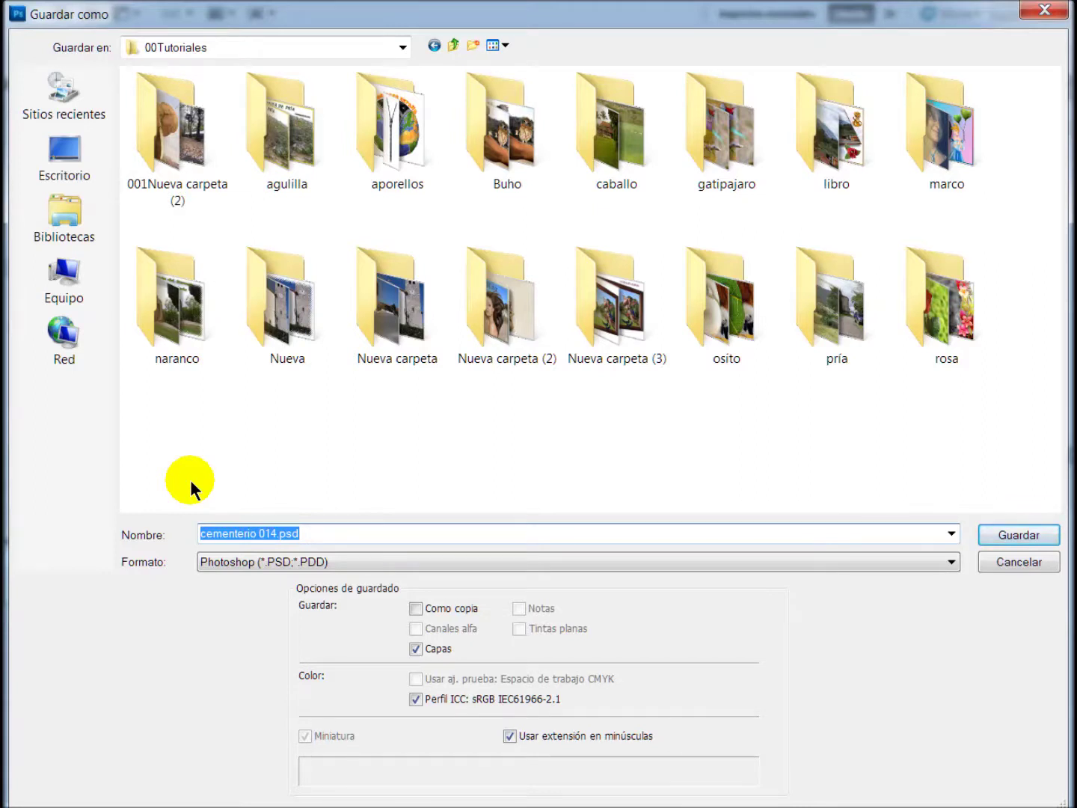
type("nu")
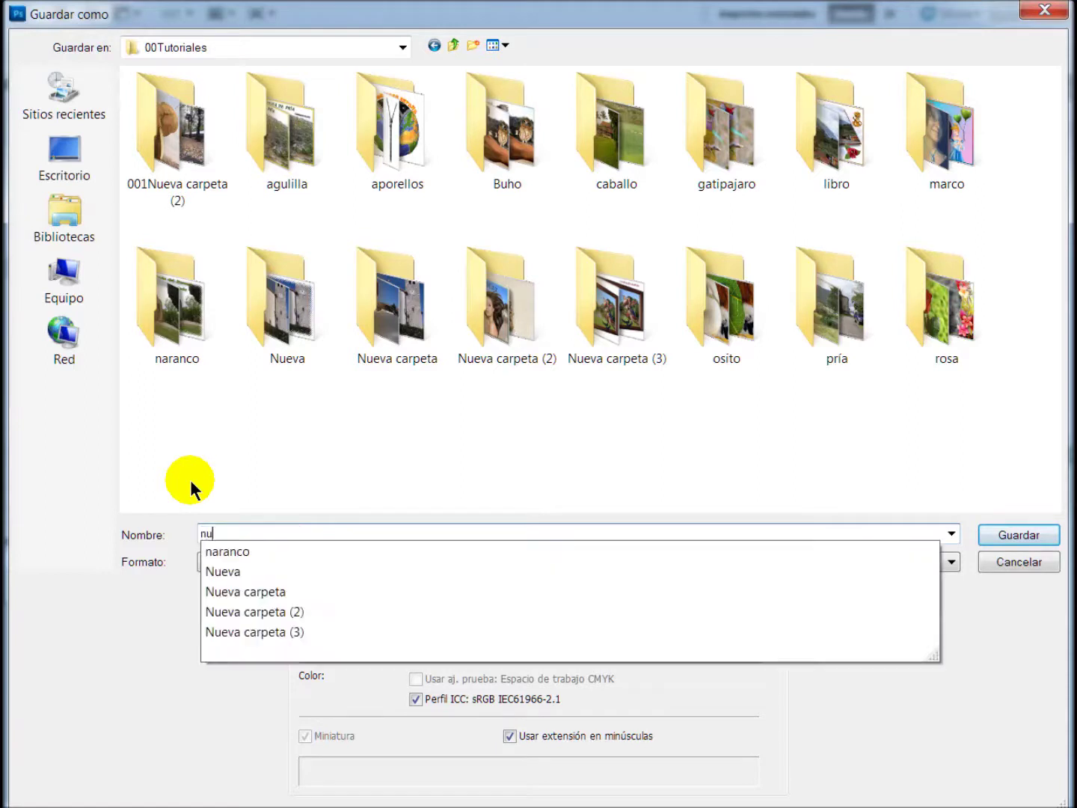
type("eva")
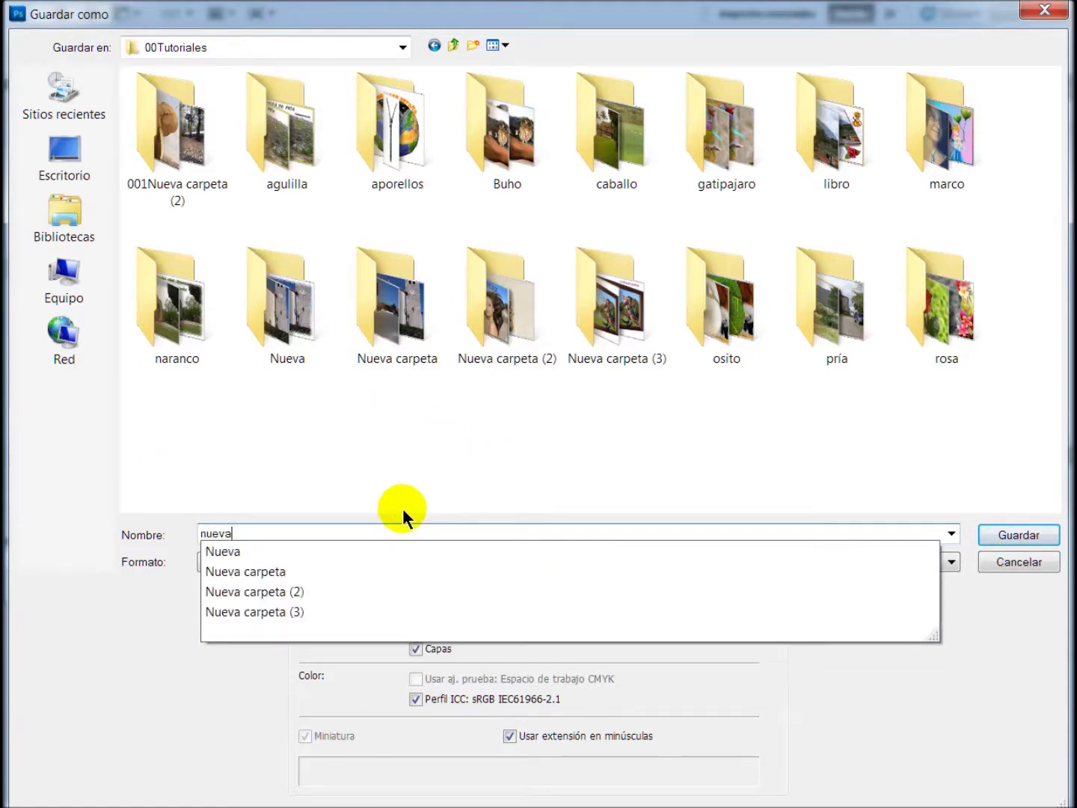
type("01")
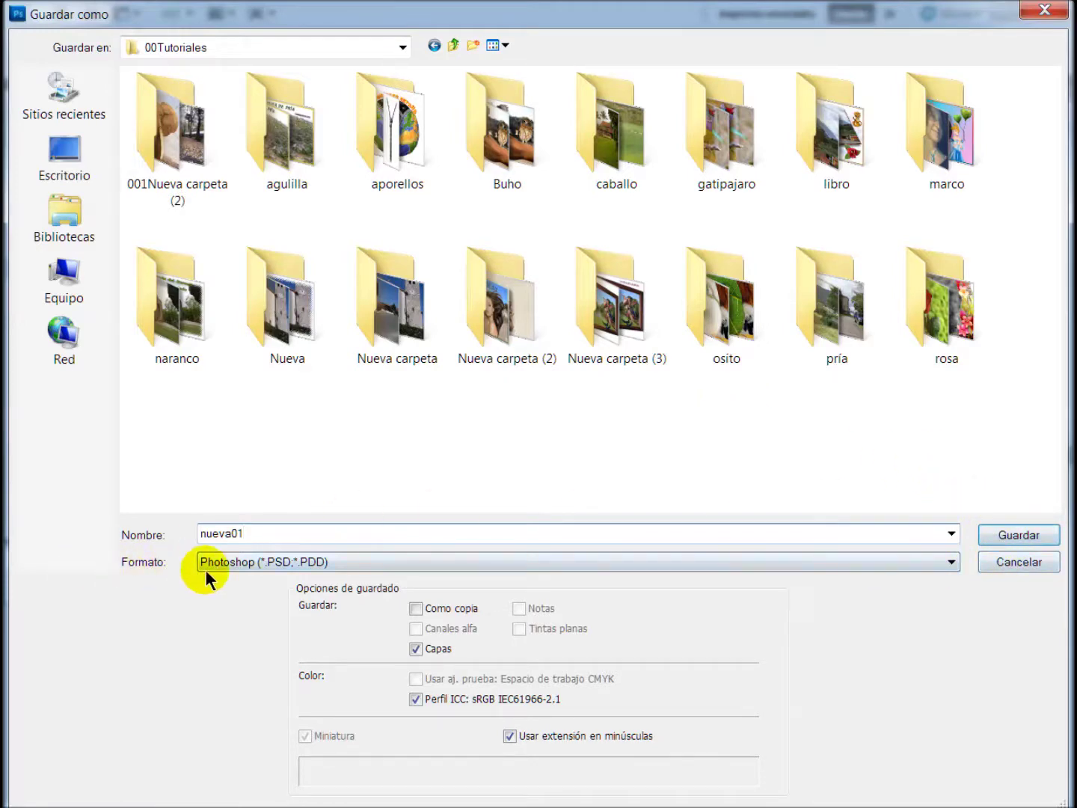
- Save it as a quality-12 JPEG and minimise Photoshop
left_click(950, 562)
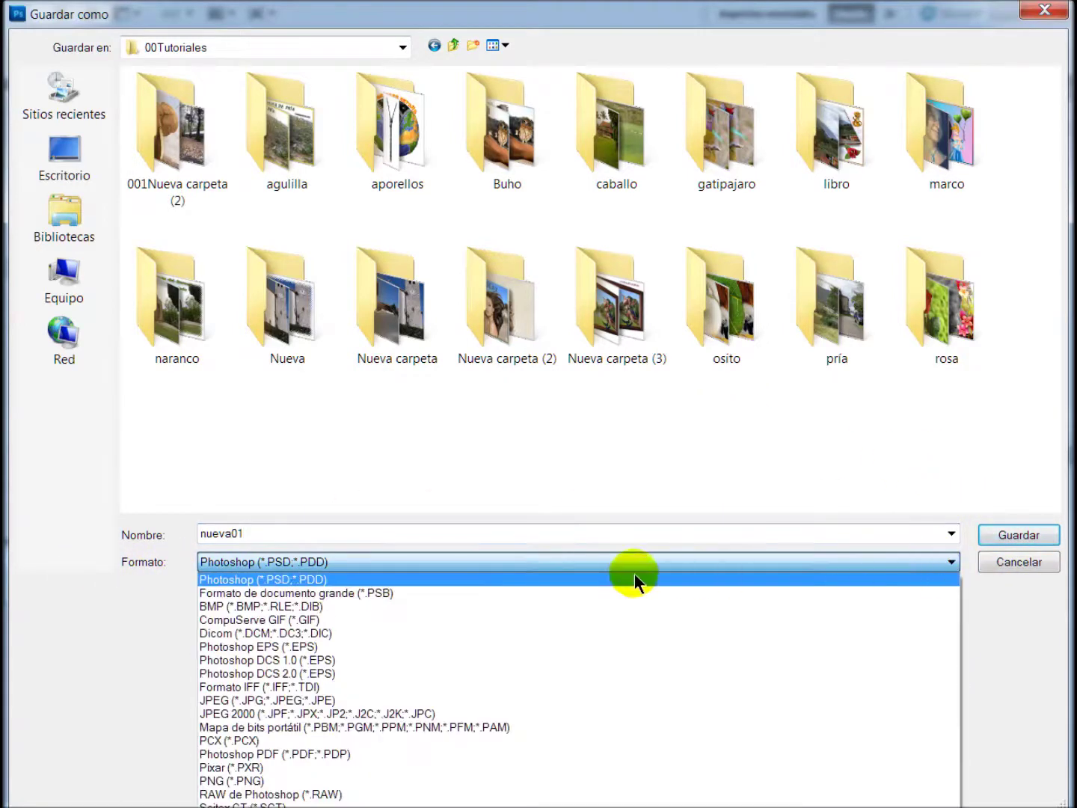
left_click(283, 700)
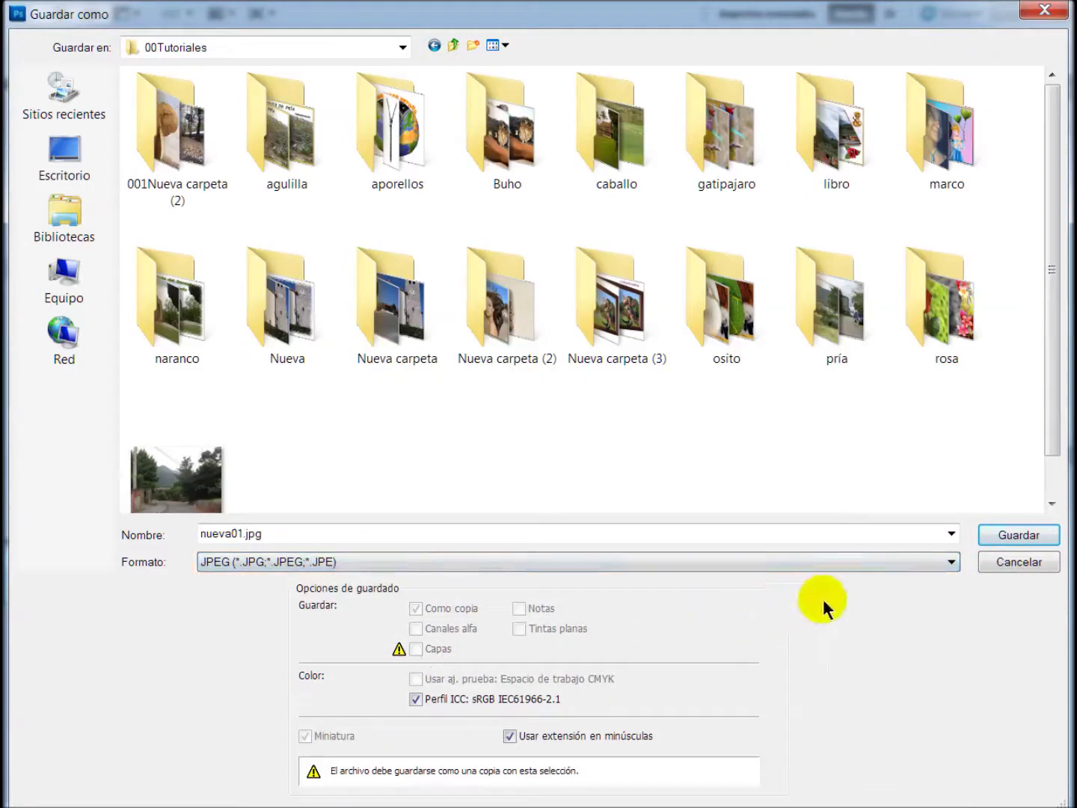
left_click(1019, 534)
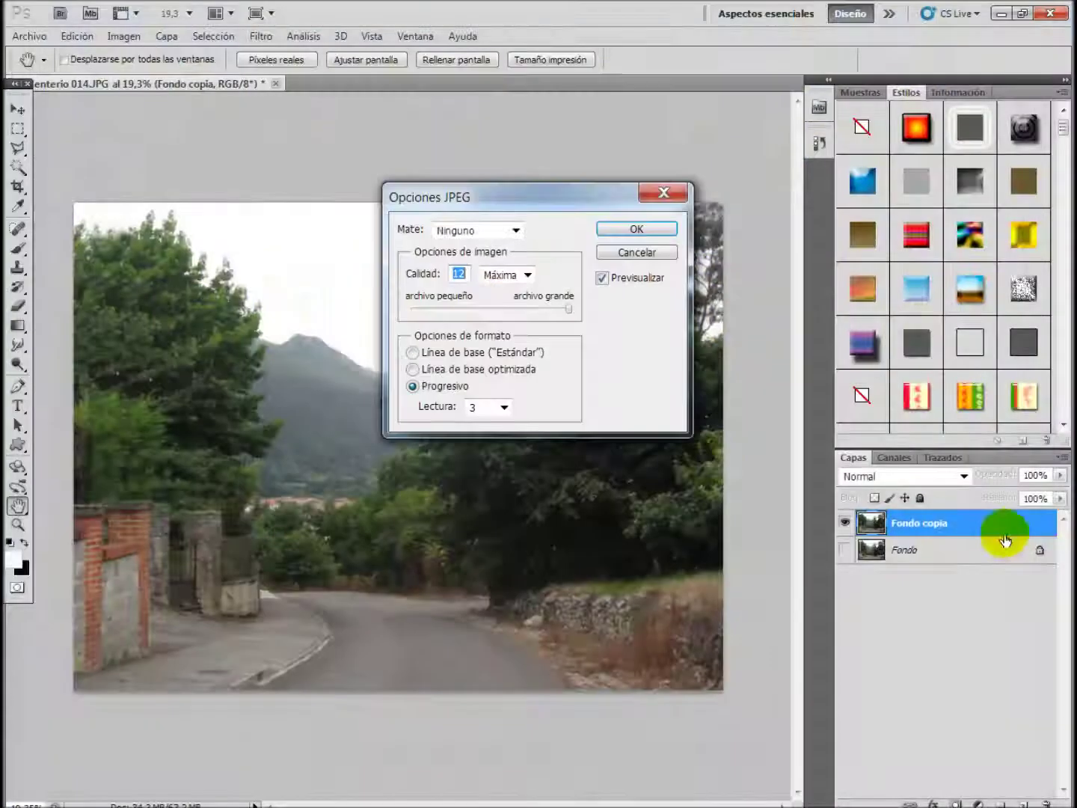
left_click(642, 228)
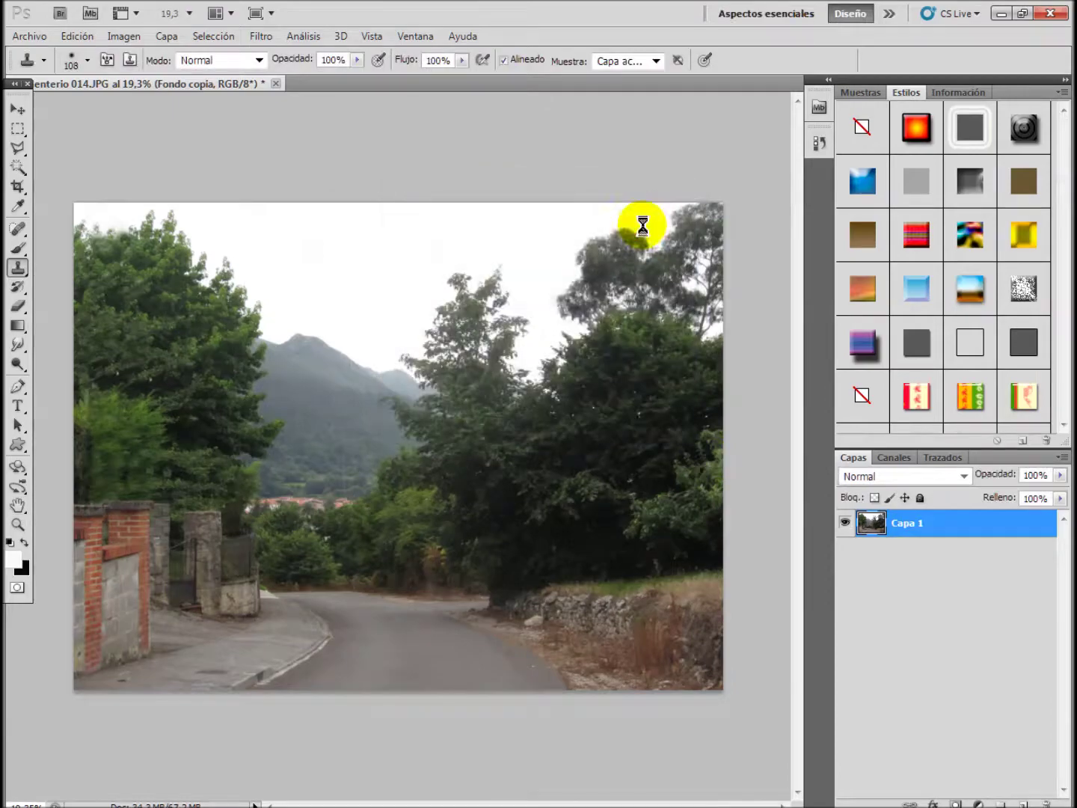
left_click(1006, 20)
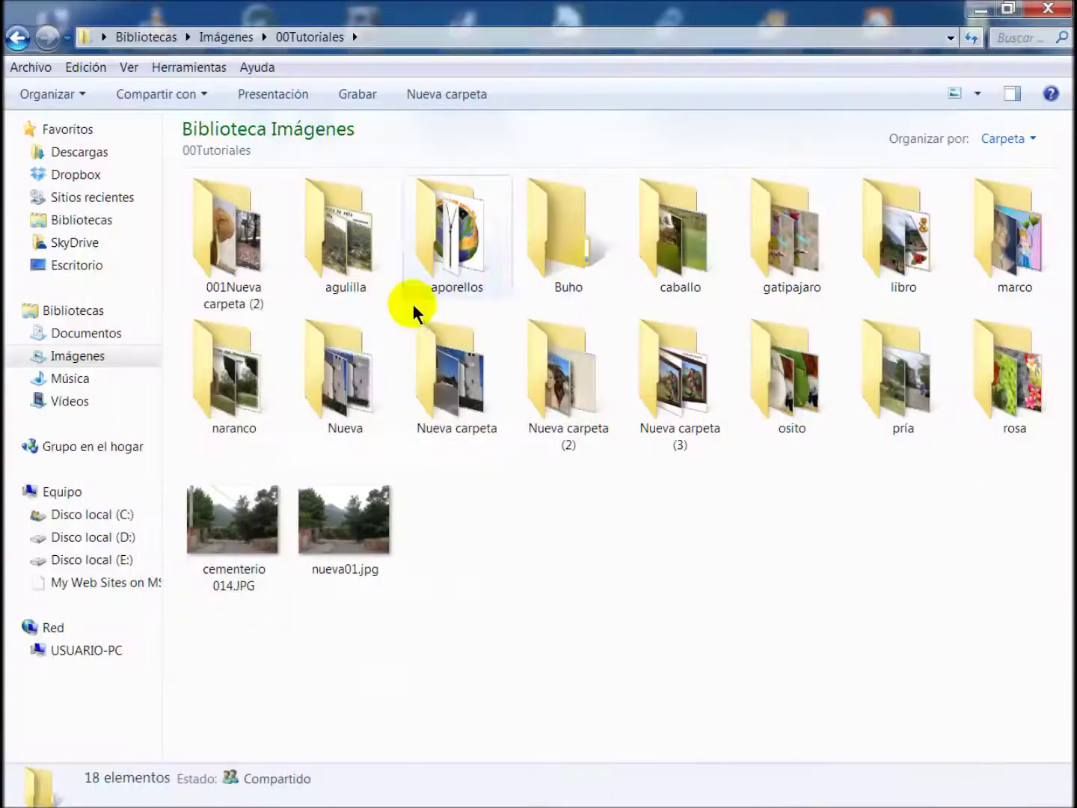
- Open cementerio 014.JPG from Imágenes > 00Tutoriales in Windows Photo Viewer
left_click(75, 310)
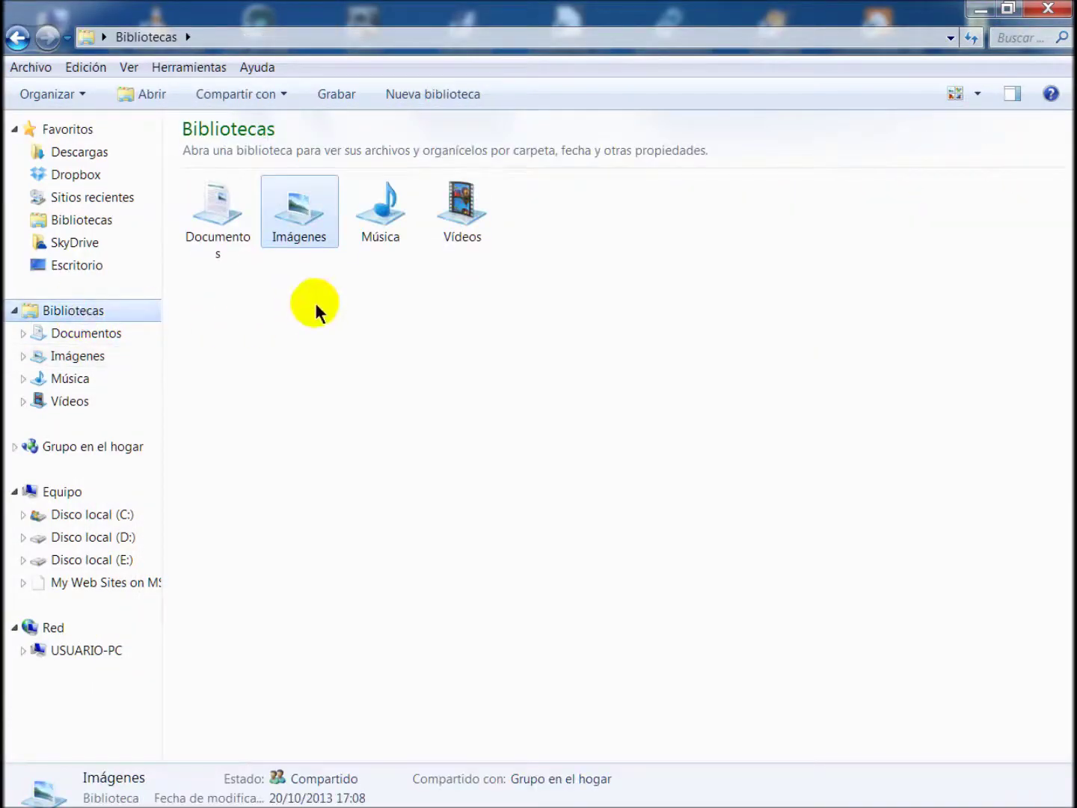
double_click(302, 239)
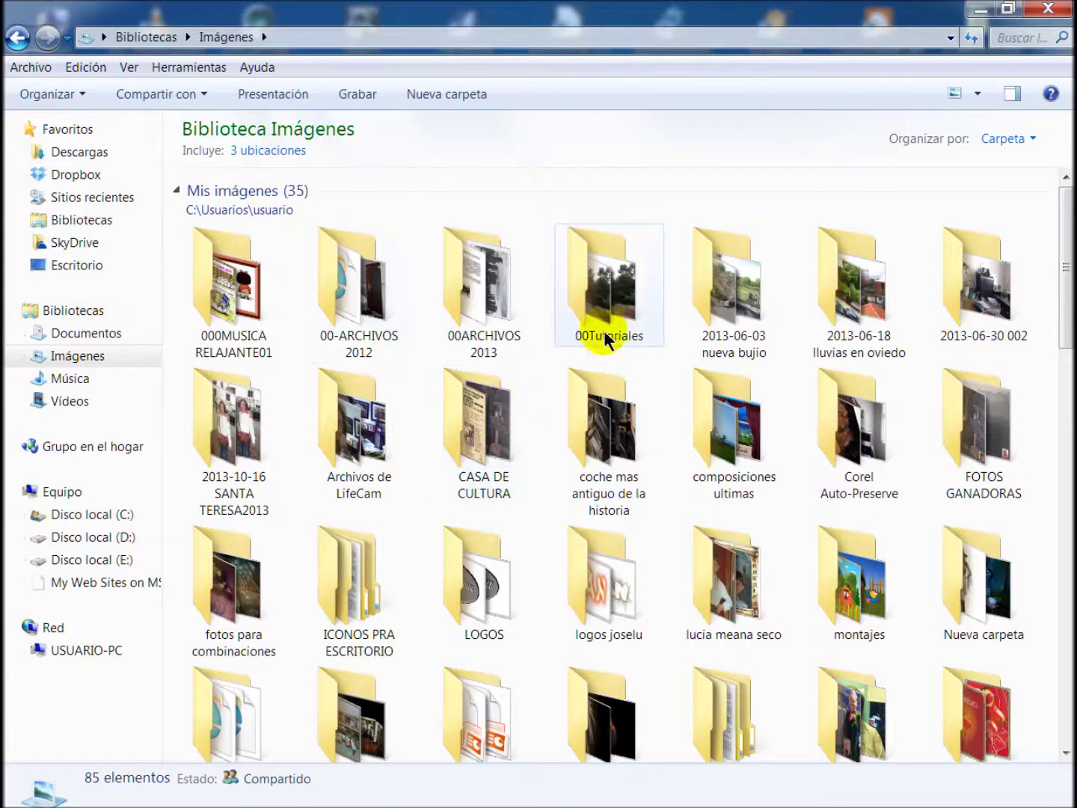
double_click(609, 322)
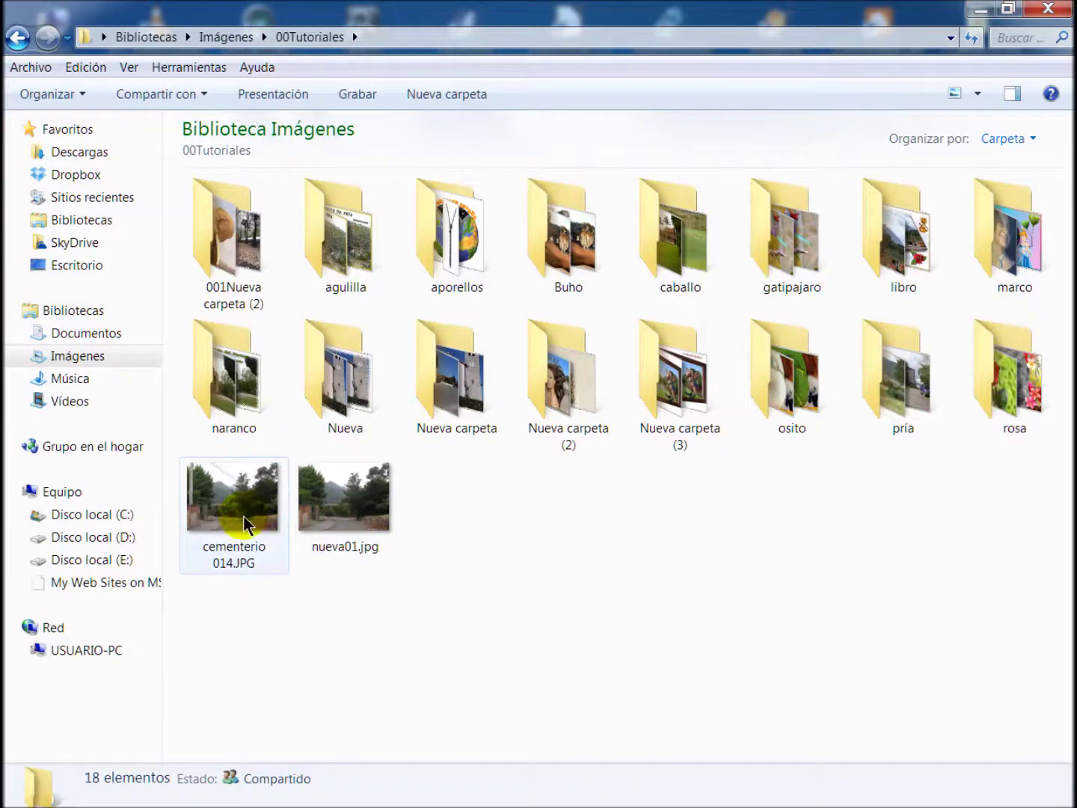
double_click(265, 506)
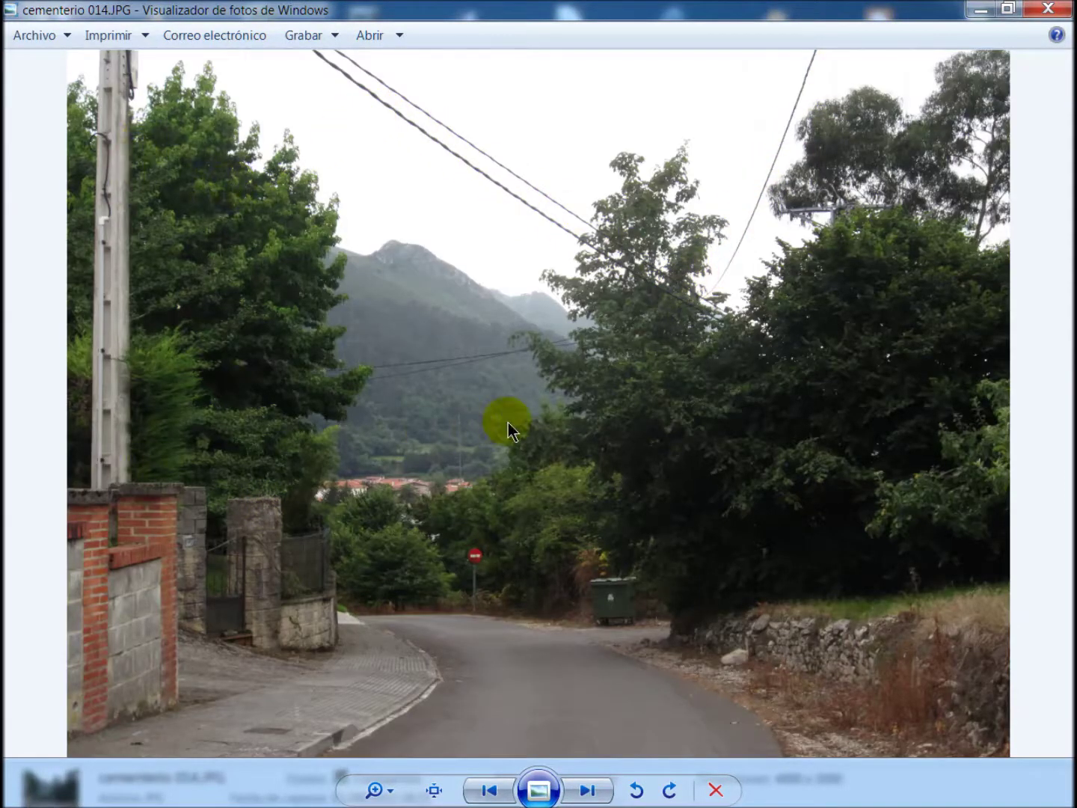
- Advance to nueva01.jpg in Photo Viewer to compare with the original
left_click(594, 797)
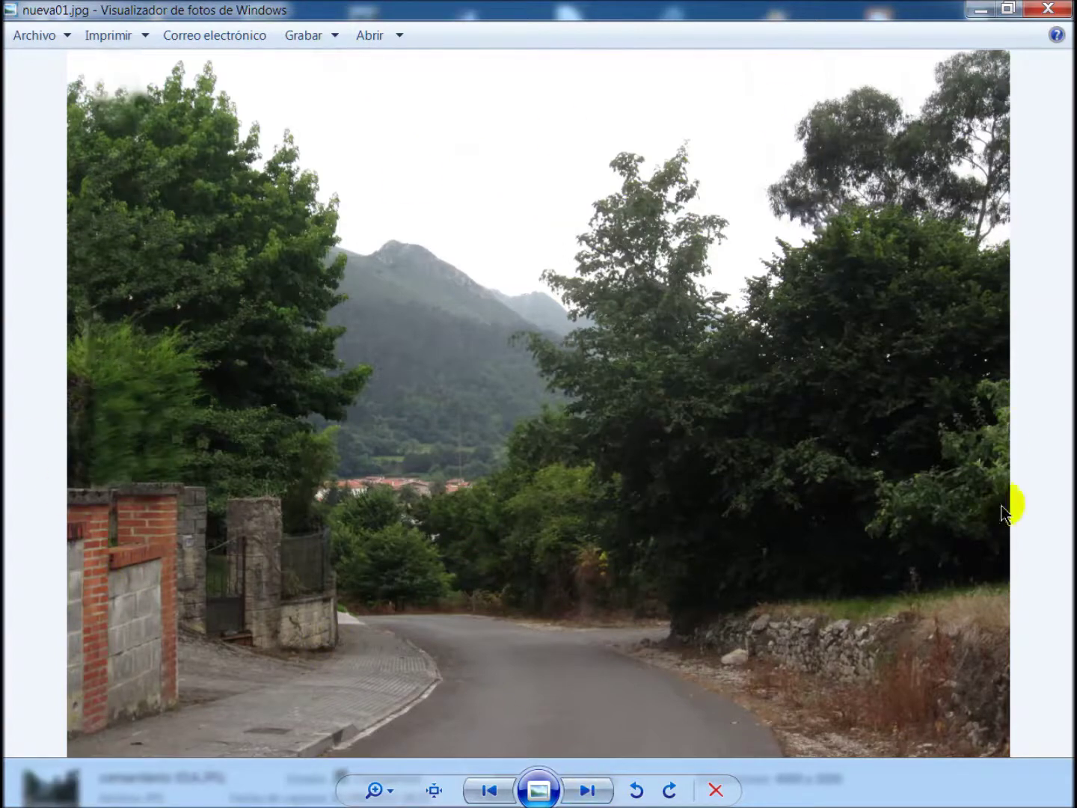